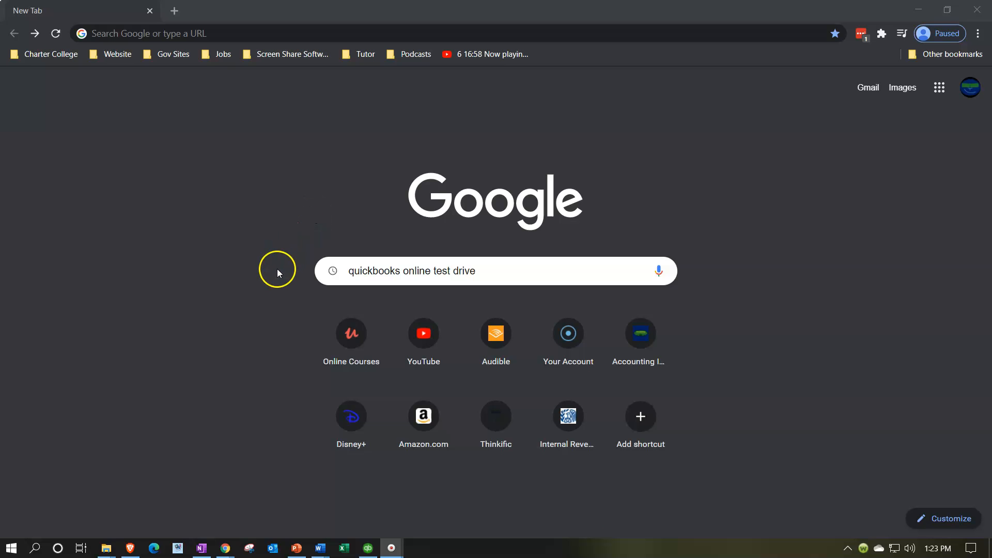
- Search Google for "quickbooks online test drive" and open the Intuit sample company, completing its security verification
left_click(507, 268)
key("Return")
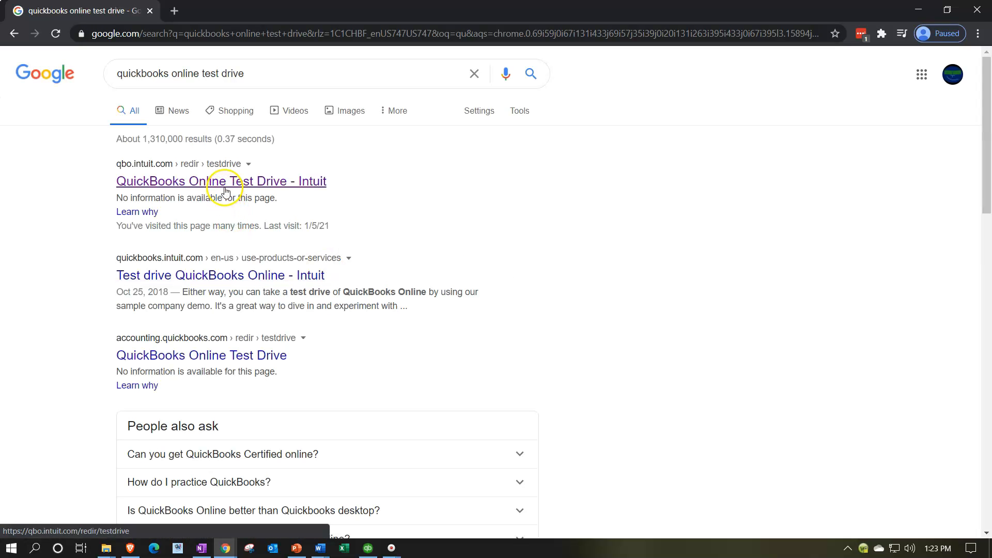
left_click(225, 192)
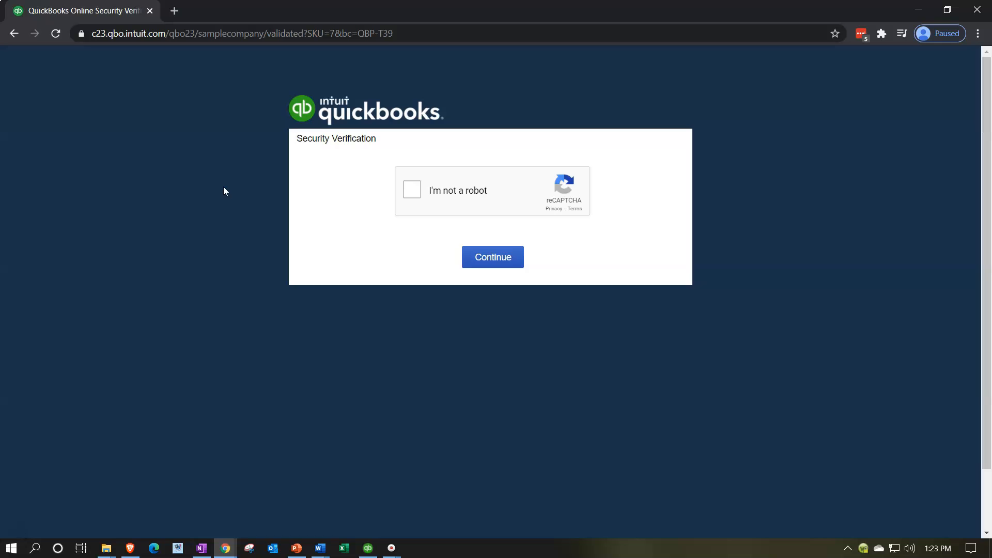
left_click(412, 196)
left_click(421, 213)
left_click(470, 255)
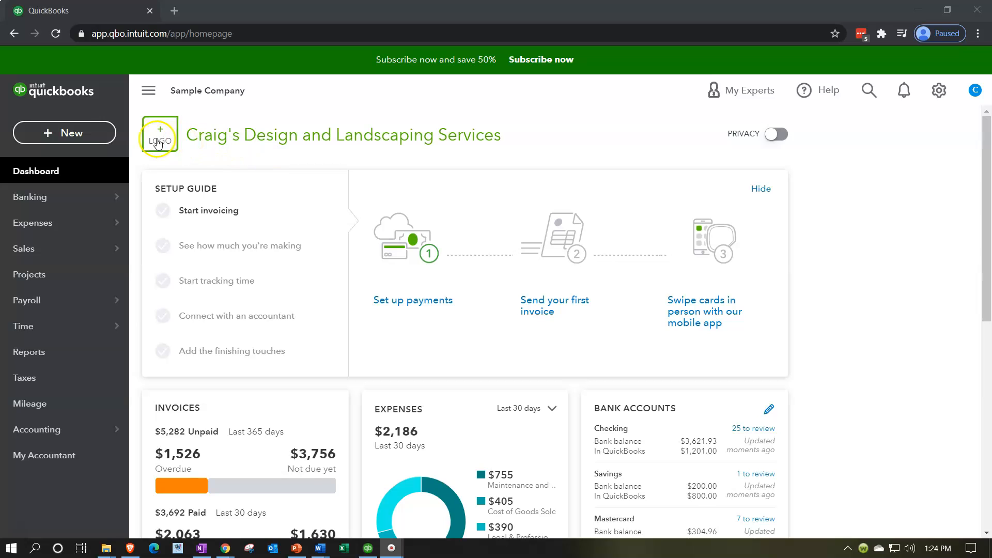
- Review the available customer transaction types among the new transactions, including Invoice
left_click(100, 133)
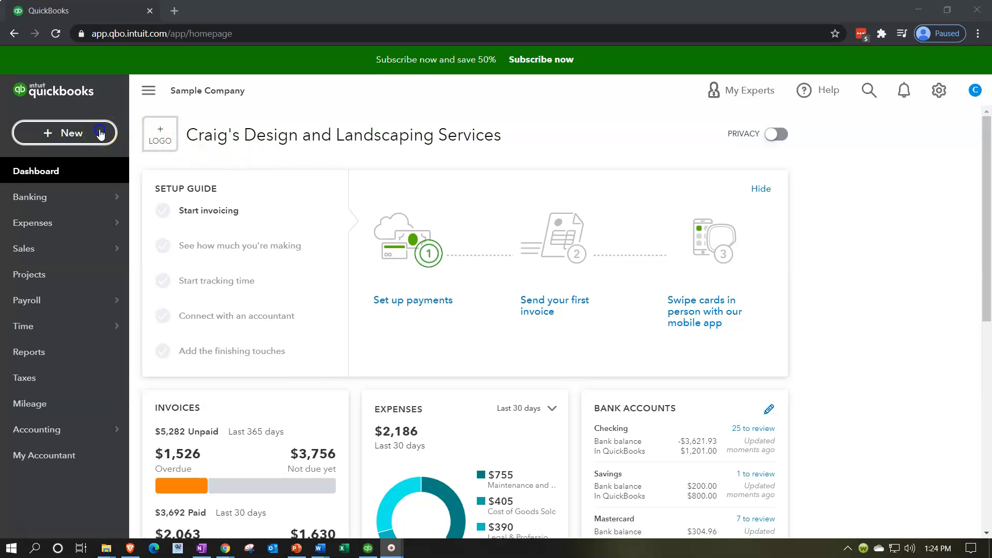
left_click(106, 187)
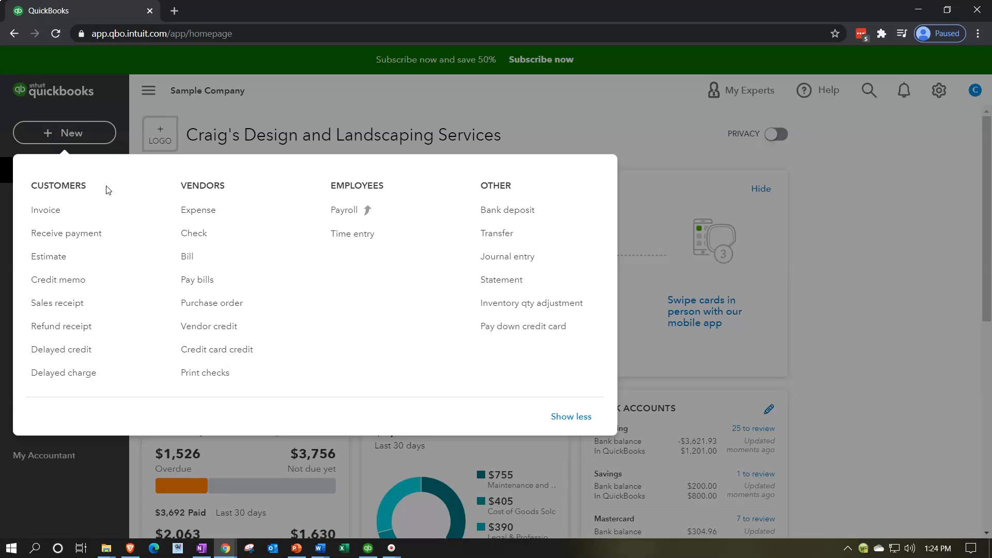
left_click(95, 213)
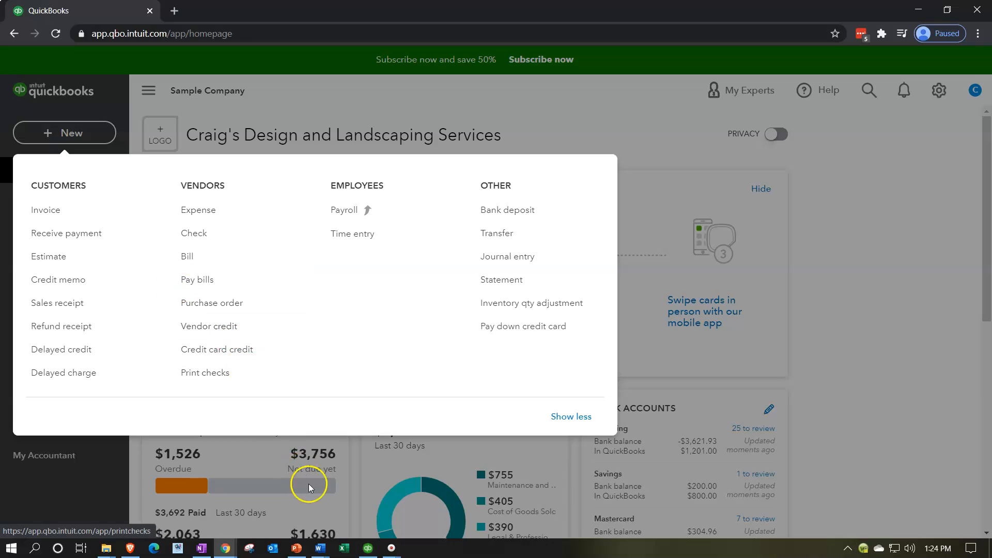
- Switch to QuickBooks Desktop to examine Create Invoices in the home page's customer workflow, and return to the browser
left_click(371, 548)
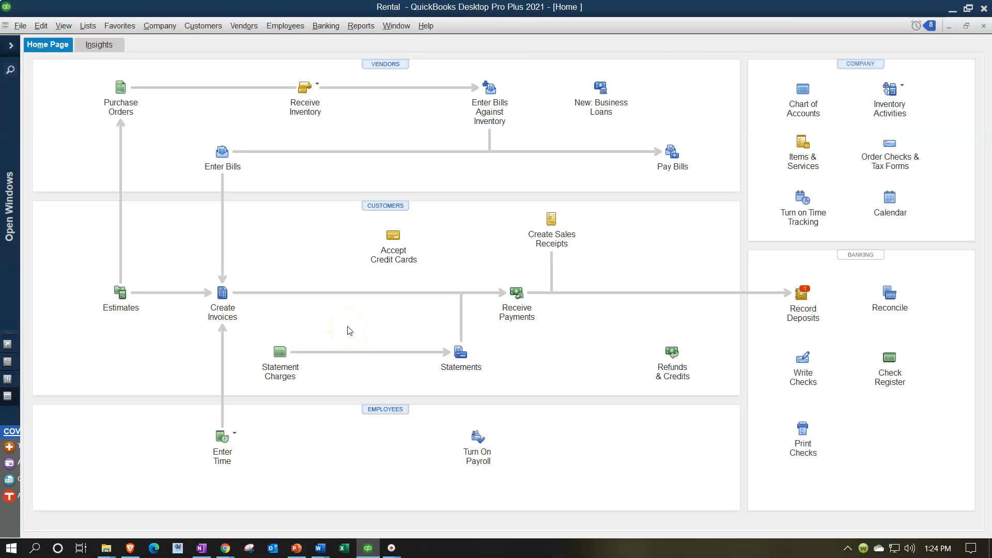
left_click(236, 316)
left_click(366, 546)
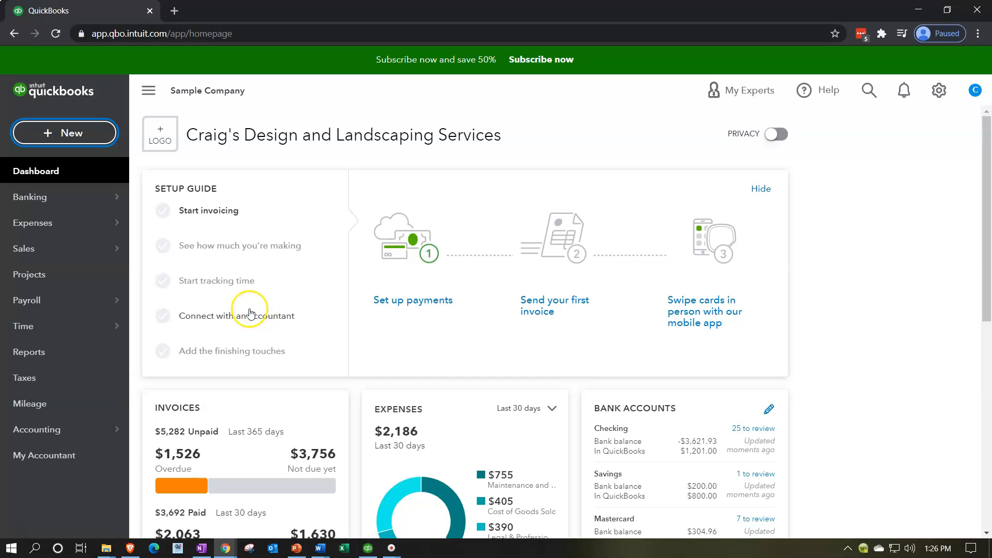
- Start a new customer invoice in the QuickBooks Online sample company
mouse_move(108, 236)
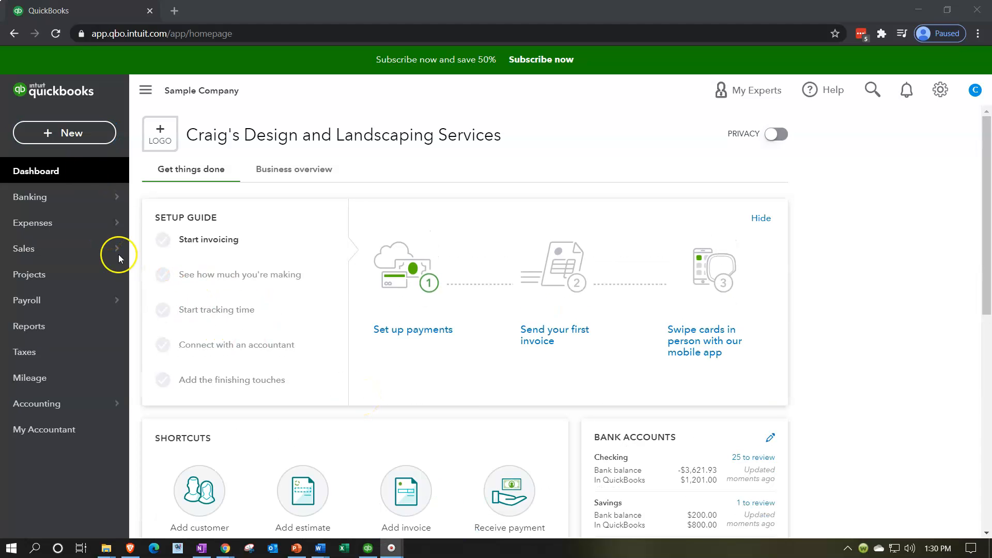
left_click(83, 135)
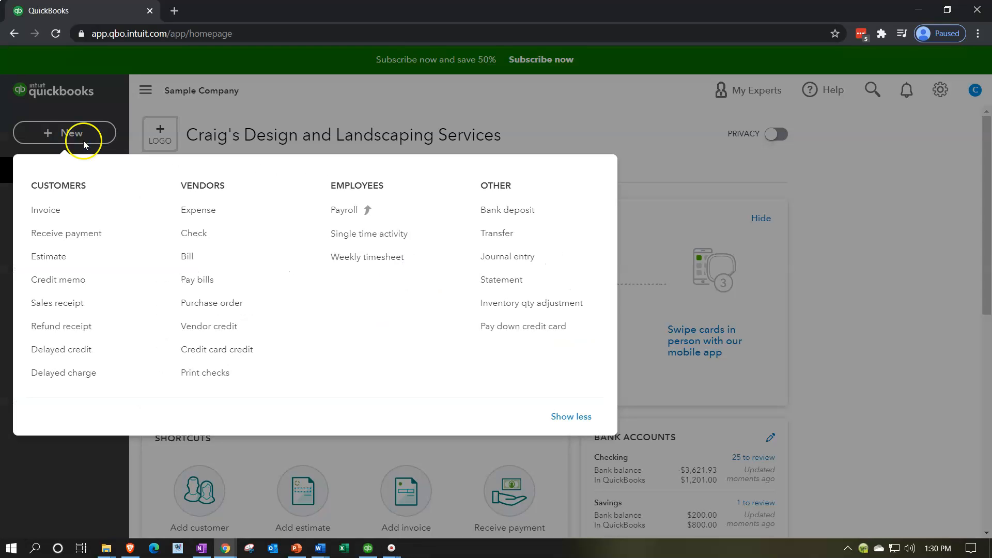
left_click(68, 211)
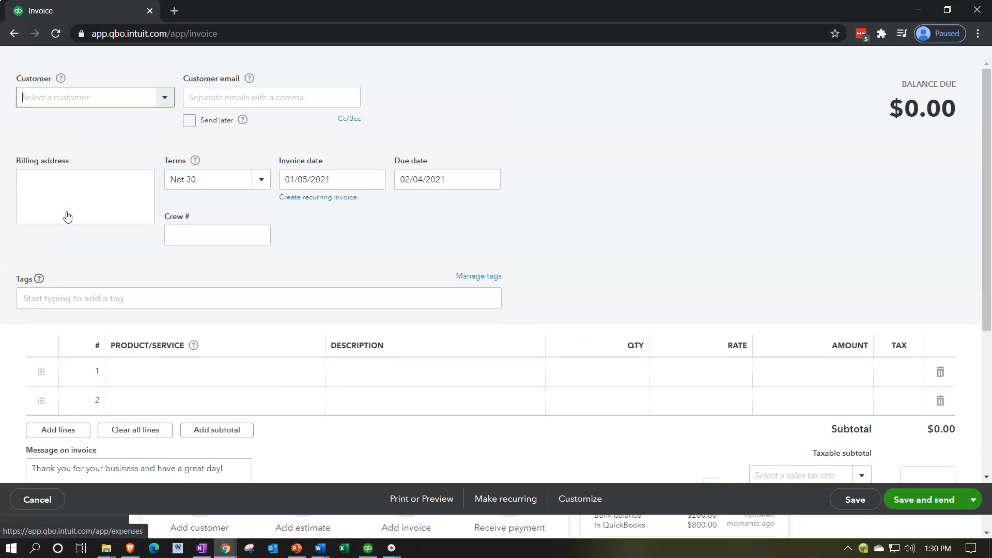
left_click(163, 124)
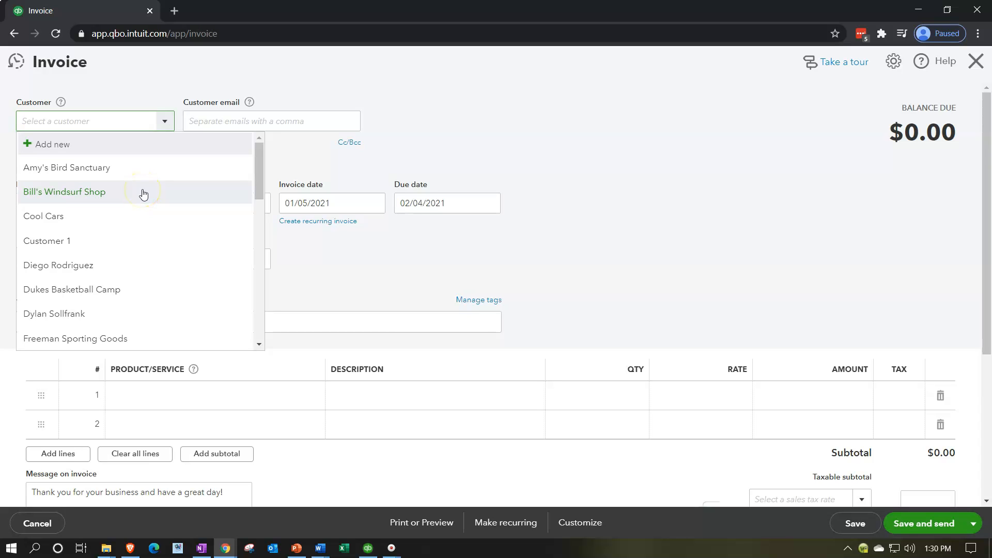
left_click(88, 149)
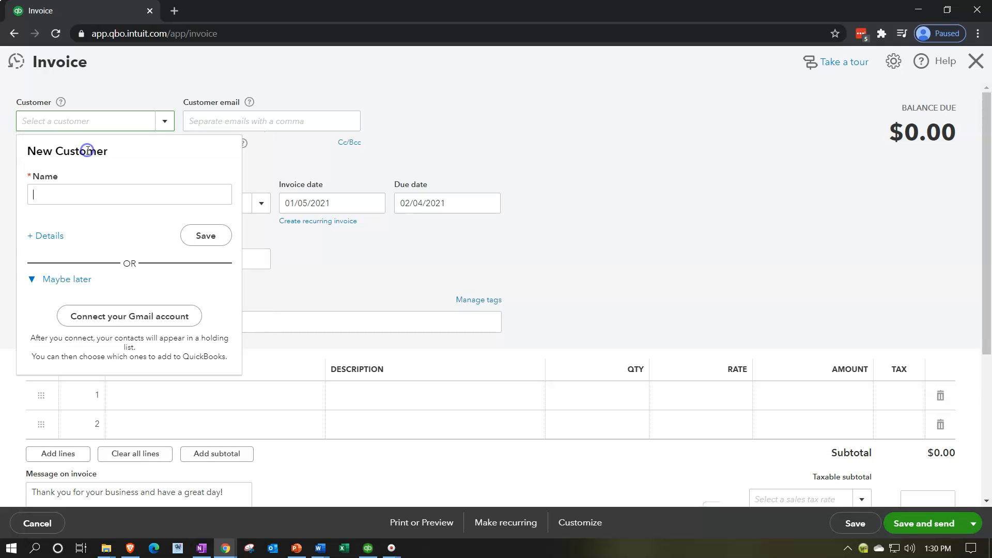
left_click(88, 194)
type("Cu")
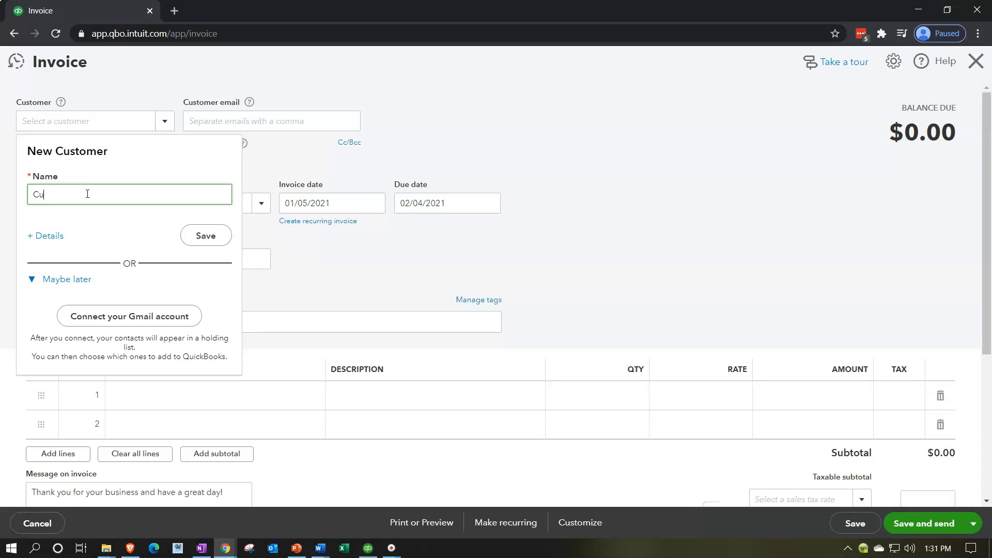
type("stomer 1")
key("Tab")
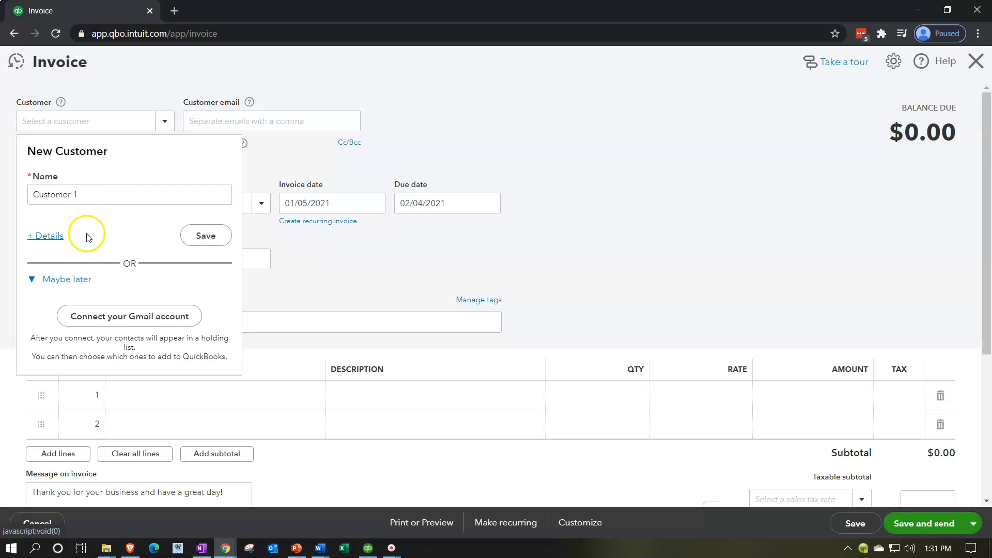
left_click(55, 236)
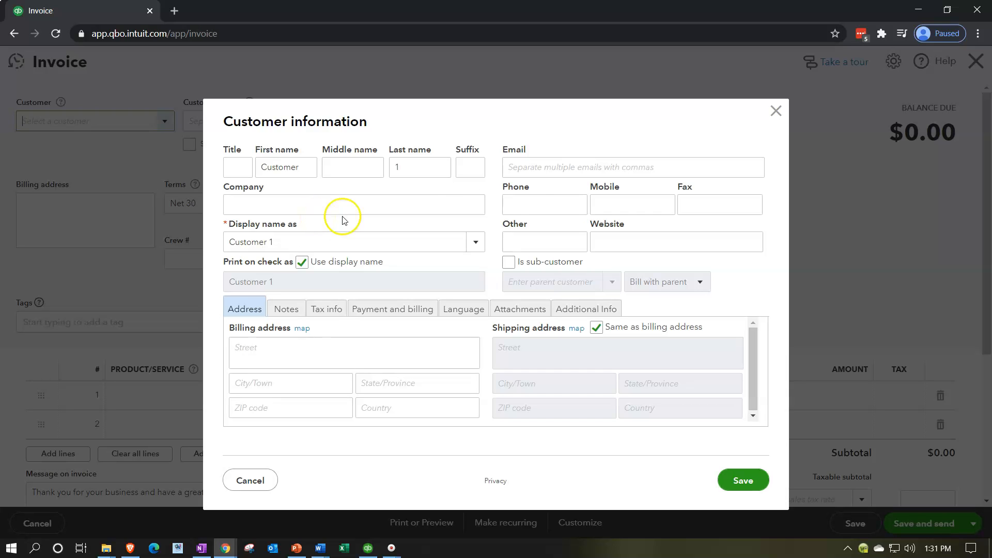
left_click(579, 169)
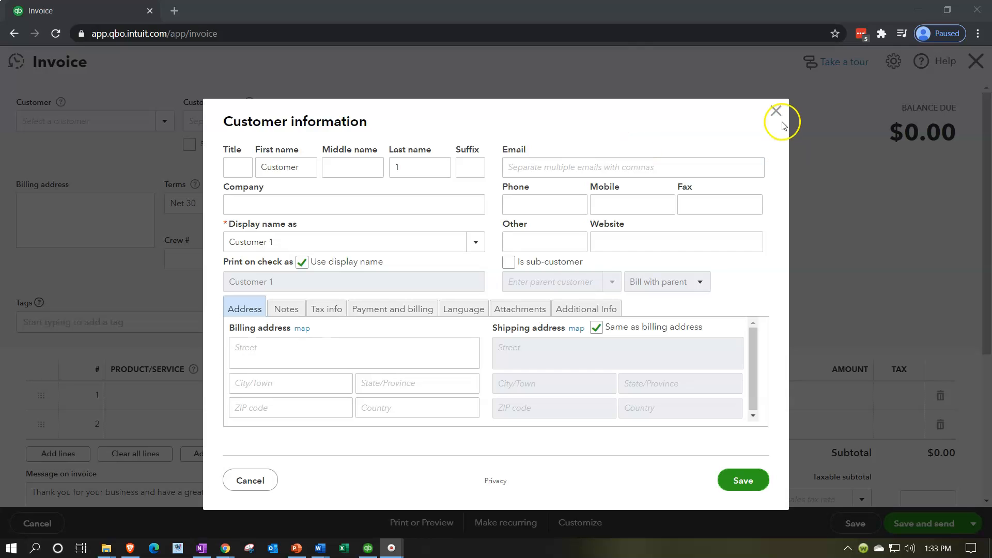
left_click(776, 115)
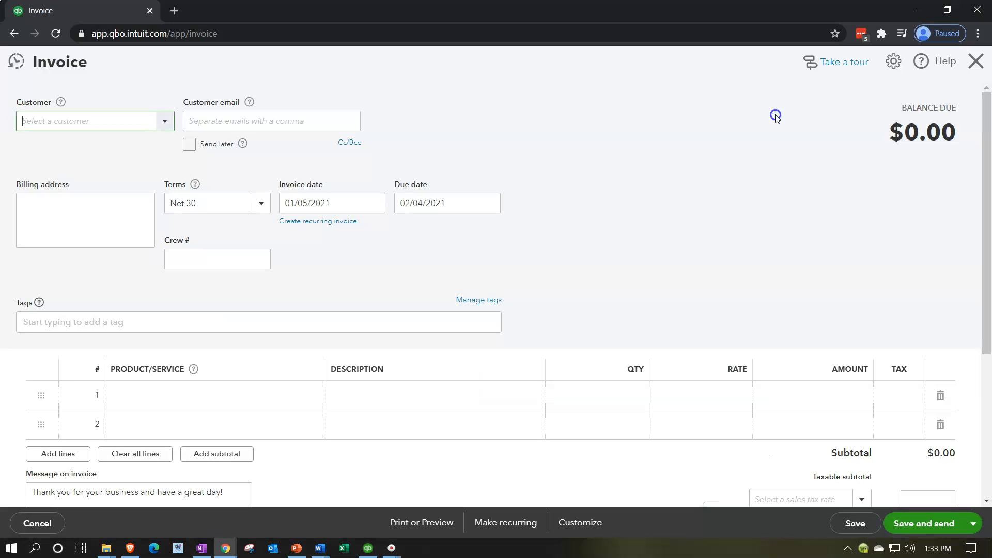
- Select the existing Customer 1 as the customer on the invoice
left_click(126, 124)
type("Customer 1")
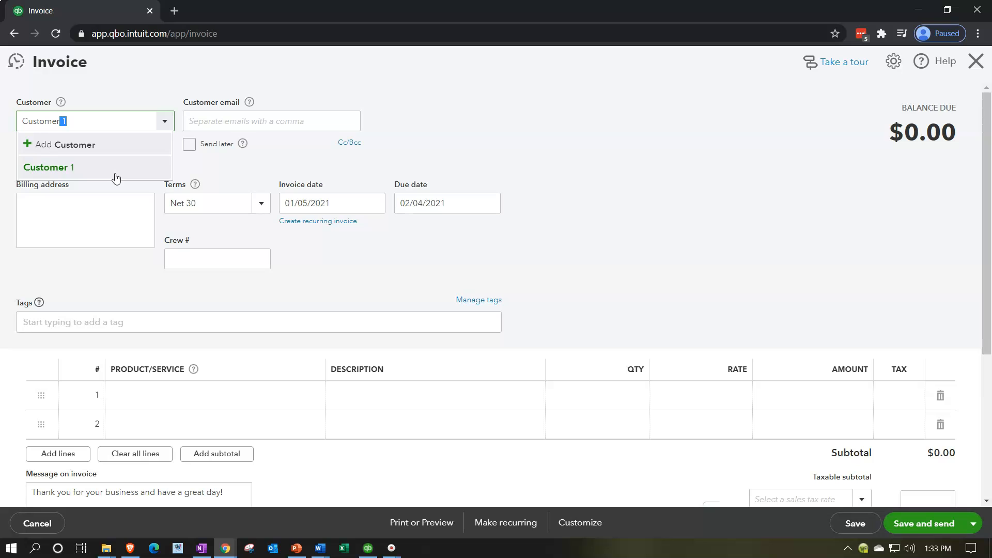
left_click(115, 176)
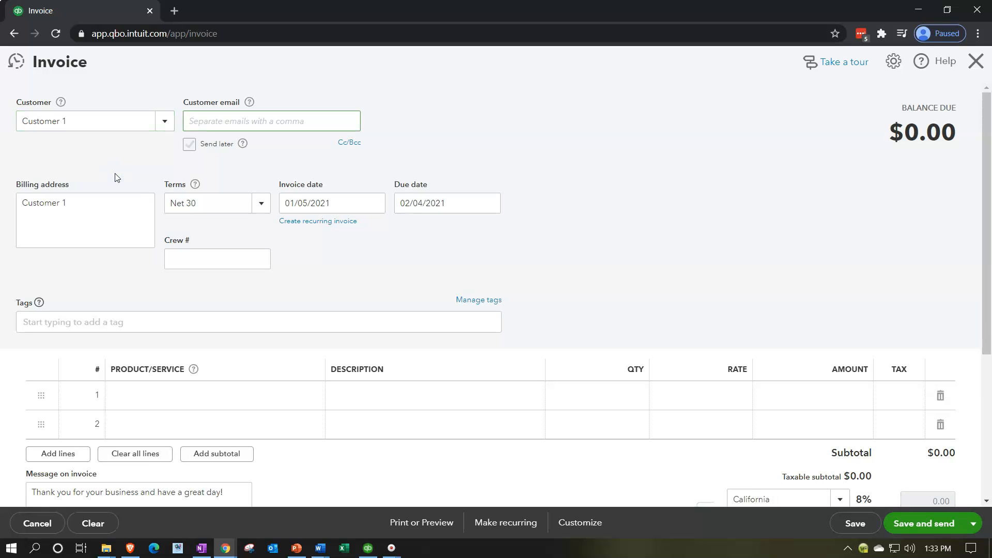
- Examine the invoice's billing address, payment terms options, due date, Crew # and Tags fields
left_click(99, 210)
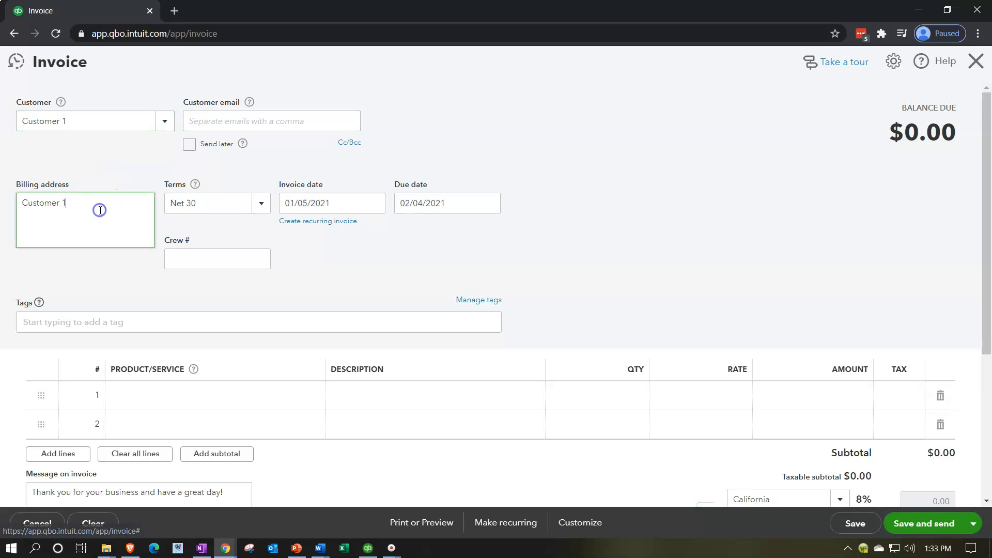
left_click(77, 216)
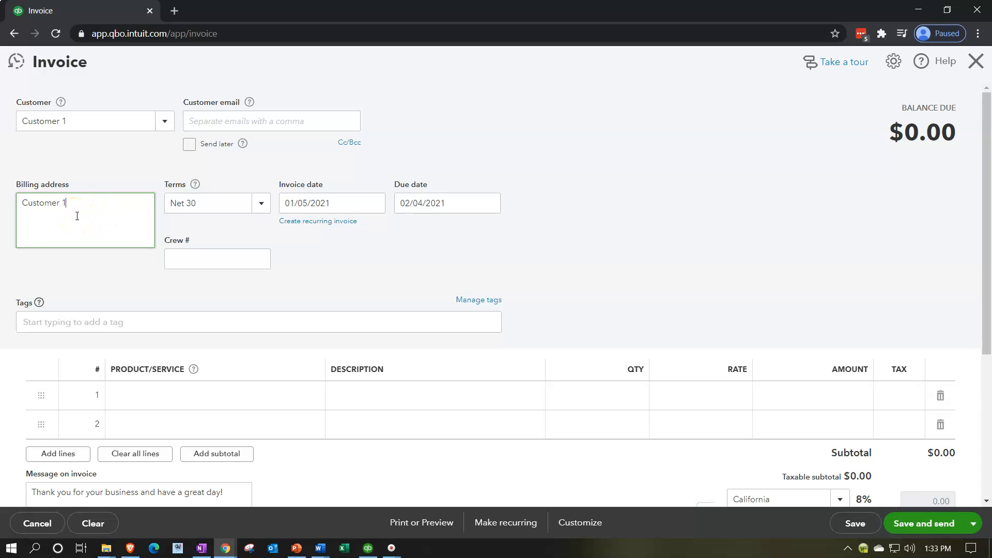
key("Tab")
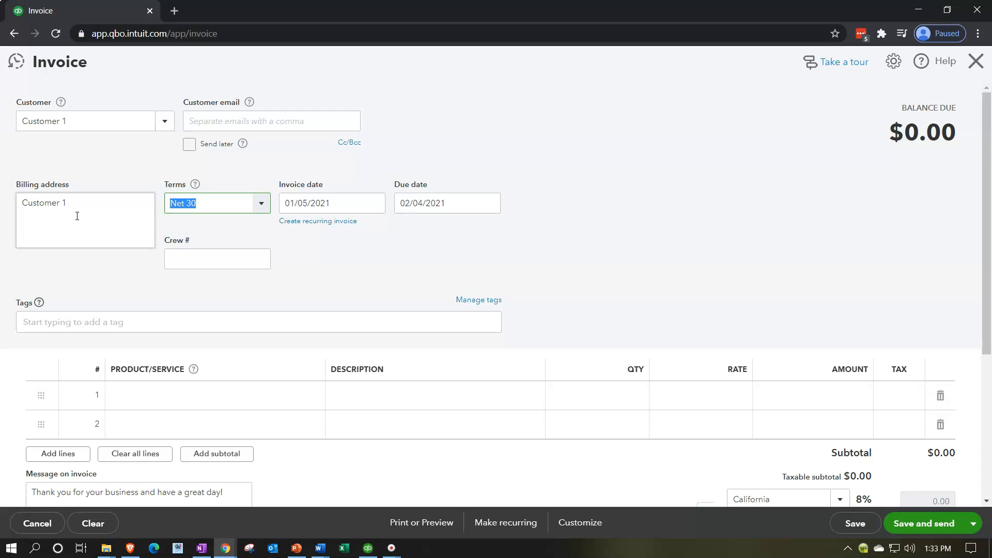
left_click(207, 215)
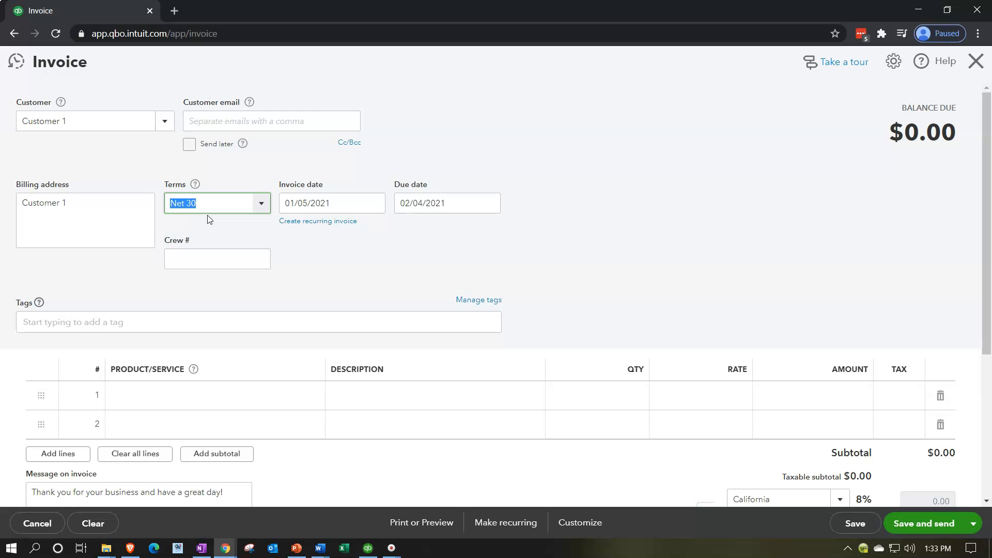
left_click(260, 206)
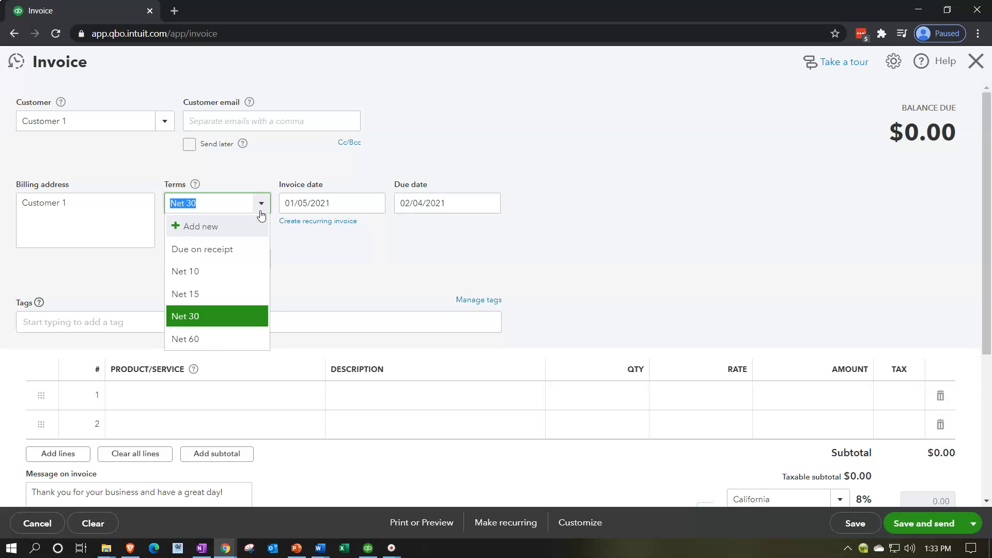
left_click(261, 204)
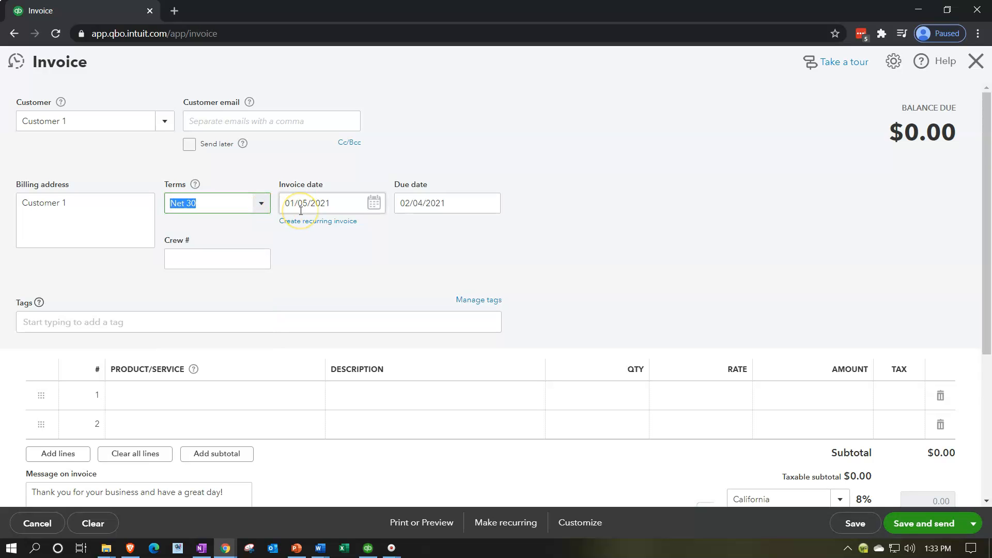
left_click(246, 208)
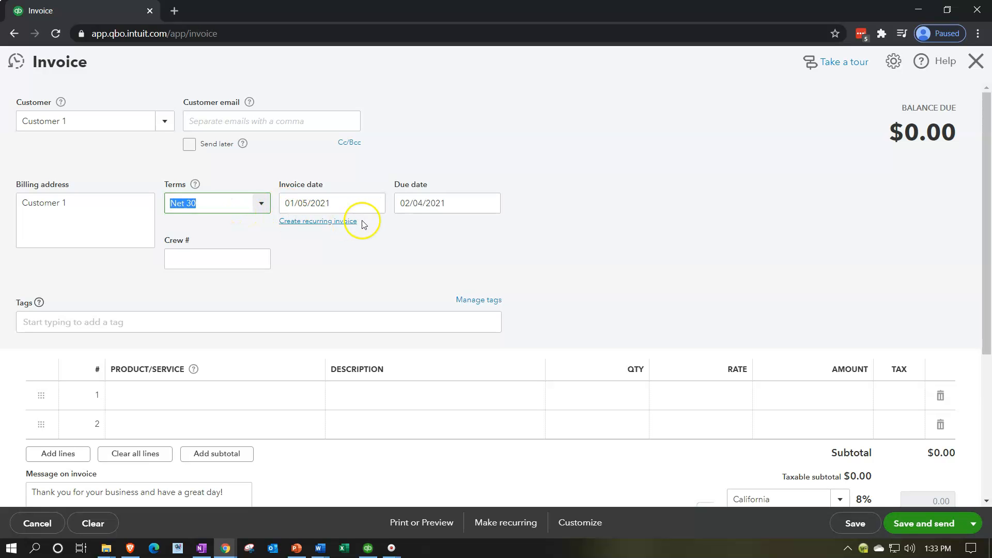
left_click(419, 218)
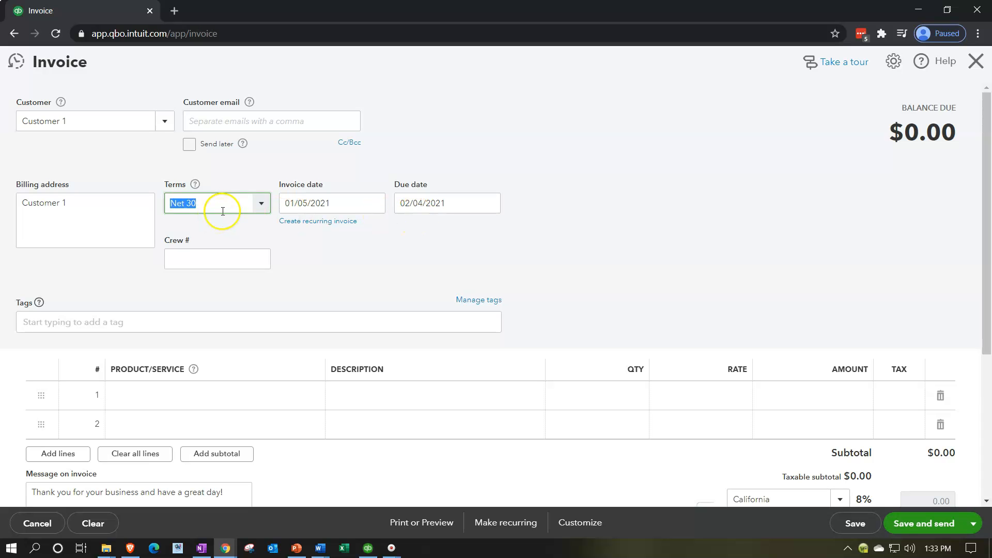
left_click(261, 203)
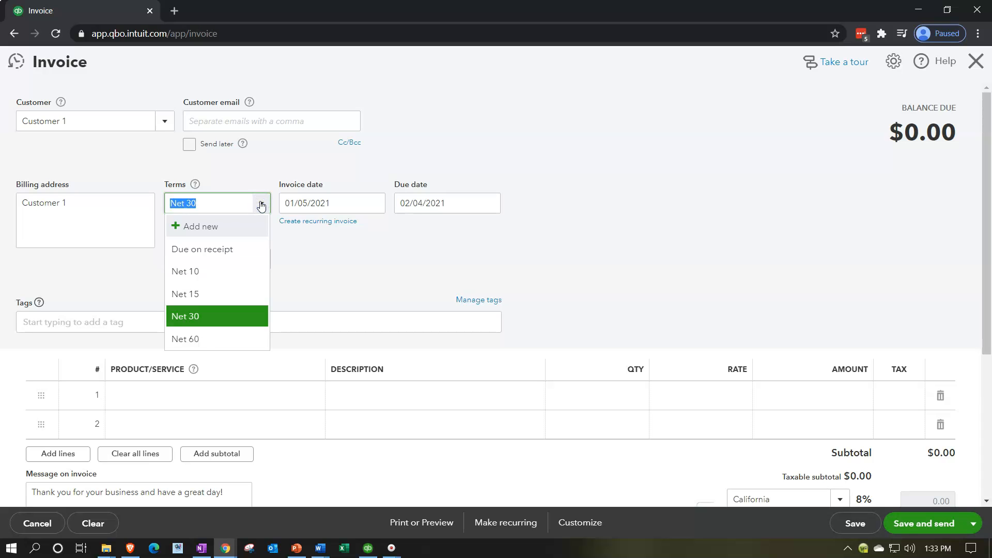
left_click(261, 205)
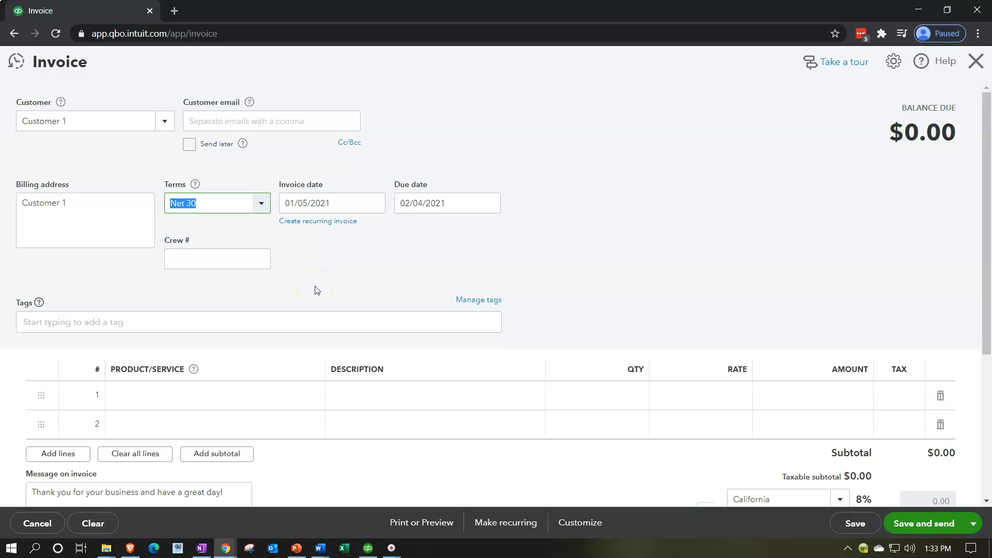
left_click(175, 259)
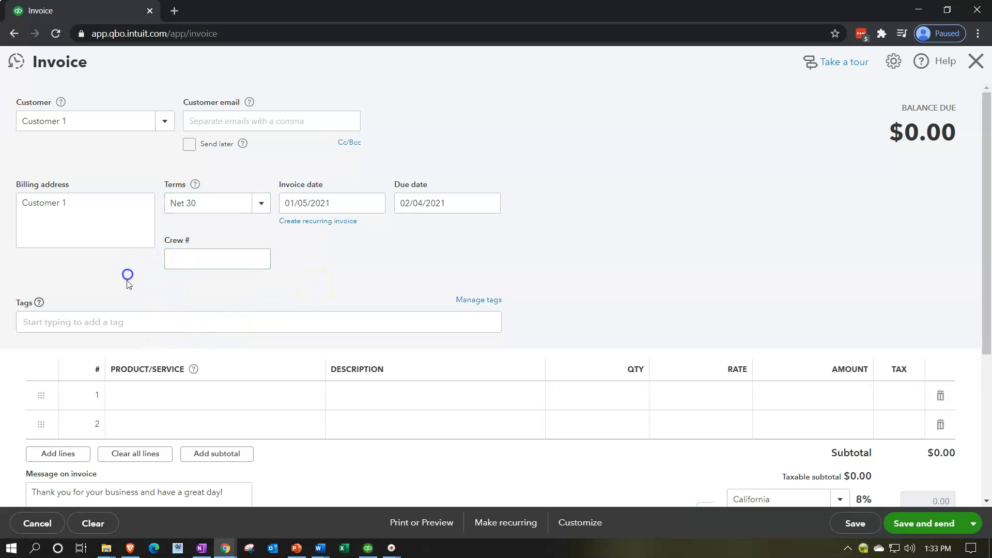
left_click(121, 322)
left_click(122, 276)
- Examine the products and services available for the invoice's first line without choosing one
scroll(121, 279, "down", 1)
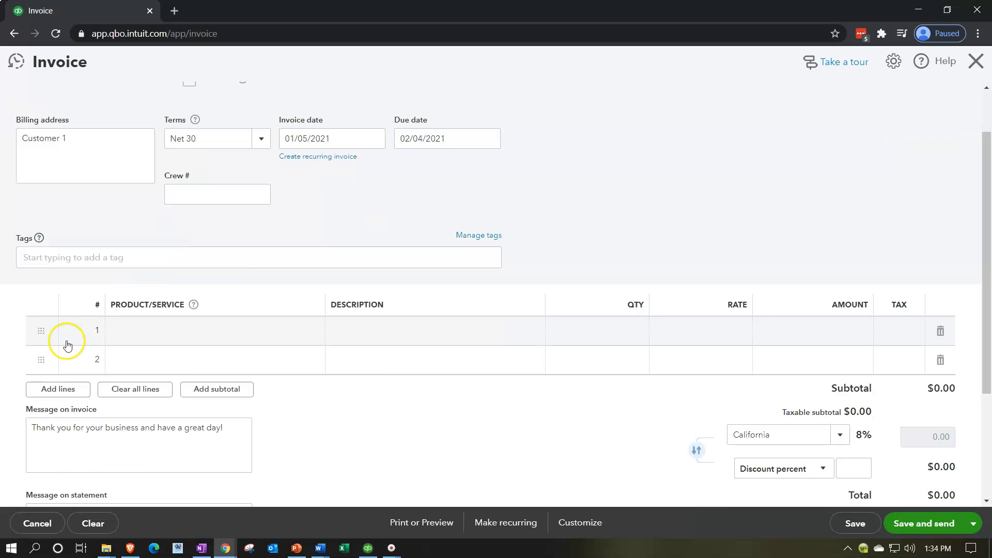
left_click(148, 333)
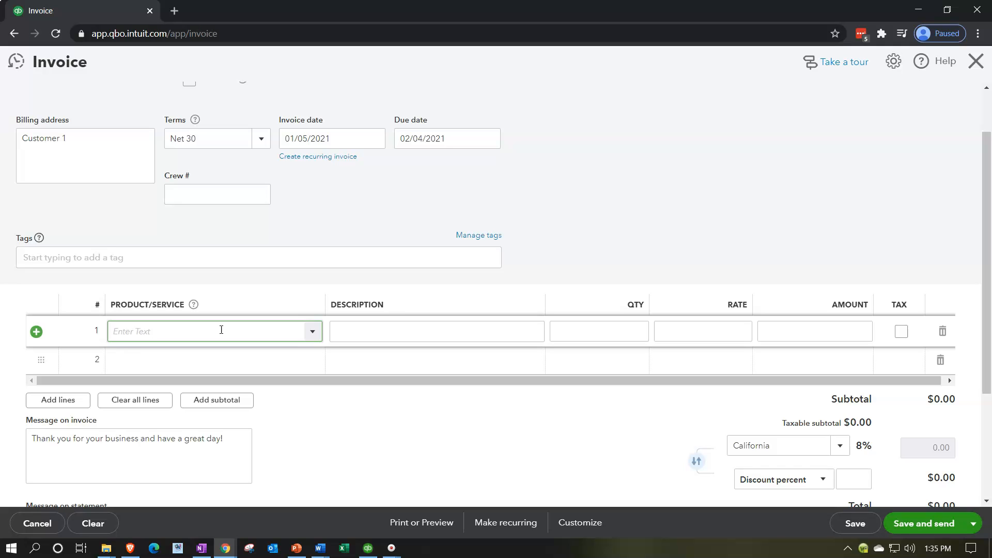
left_click(313, 333)
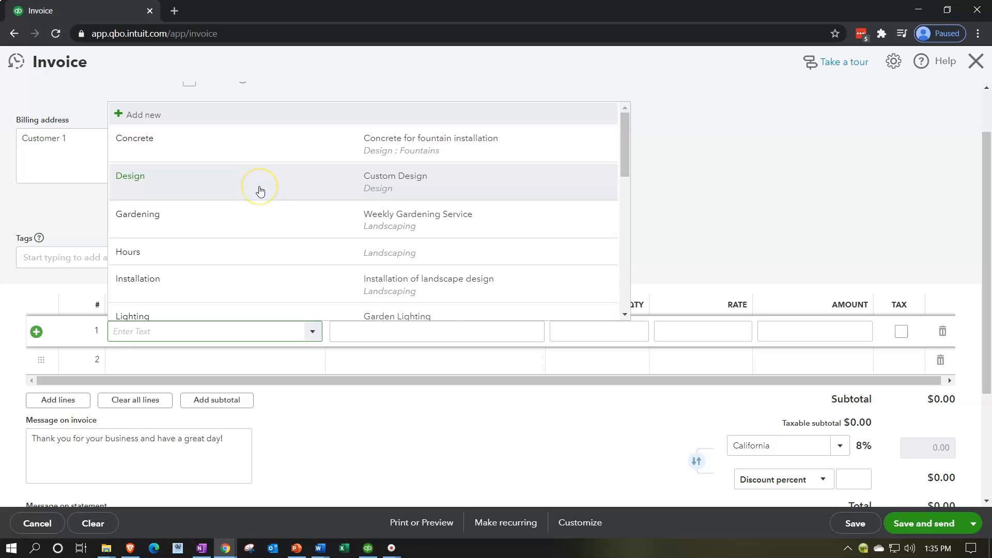
scroll(260, 191, "down", 2)
scroll(260, 192, "up", 2)
left_click(260, 159)
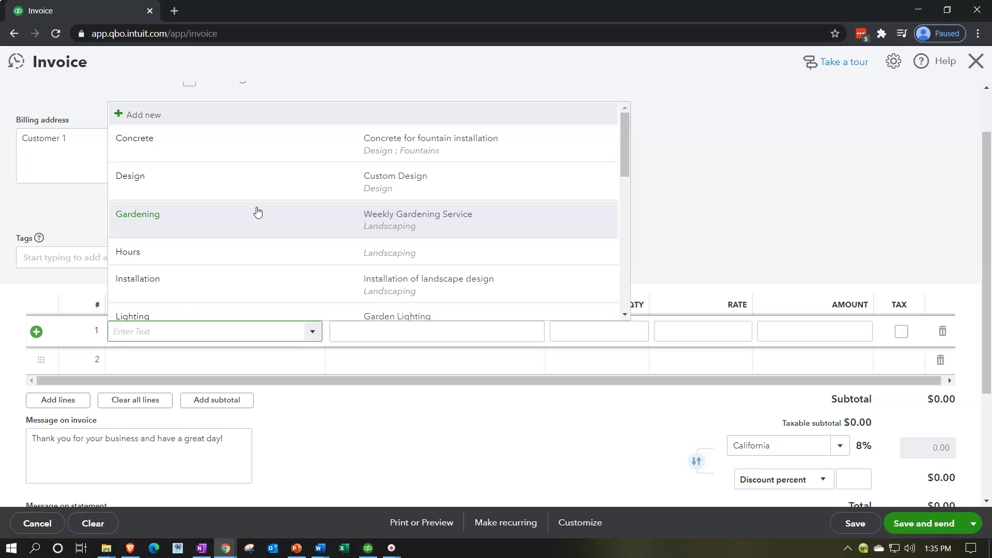
left_click(711, 198)
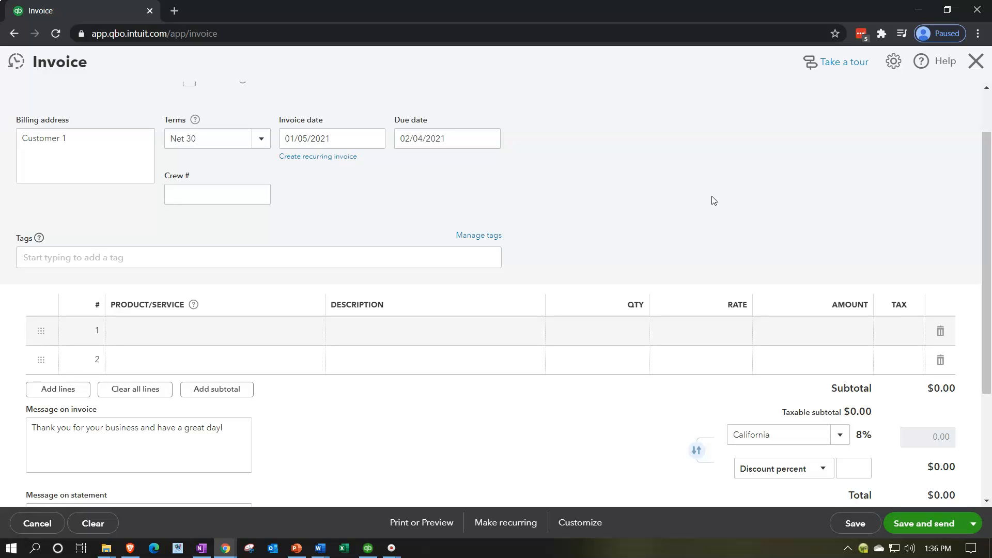
- Start adding a new product/service of type Service from the invoice's first line
left_click(434, 286)
left_click(250, 325)
left_click(302, 335)
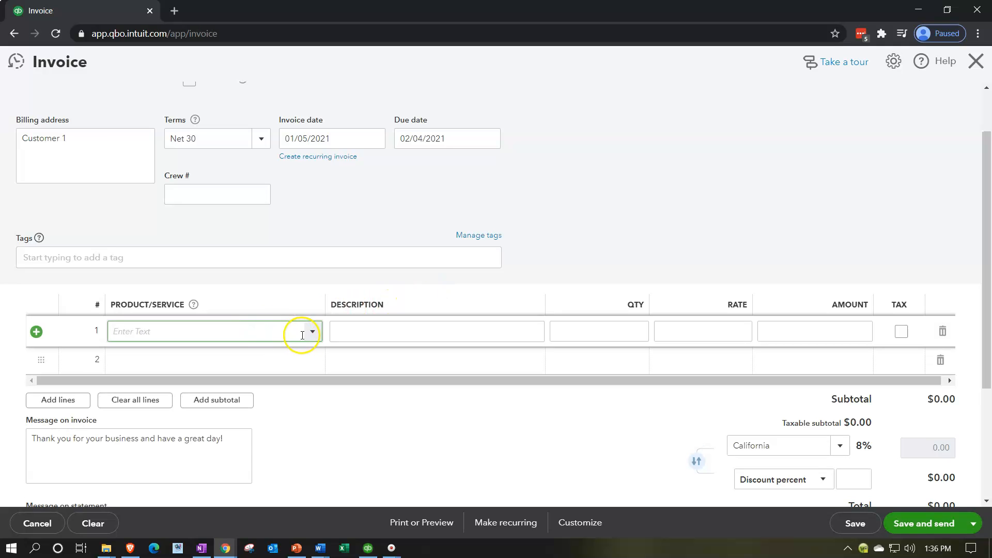
left_click(312, 339)
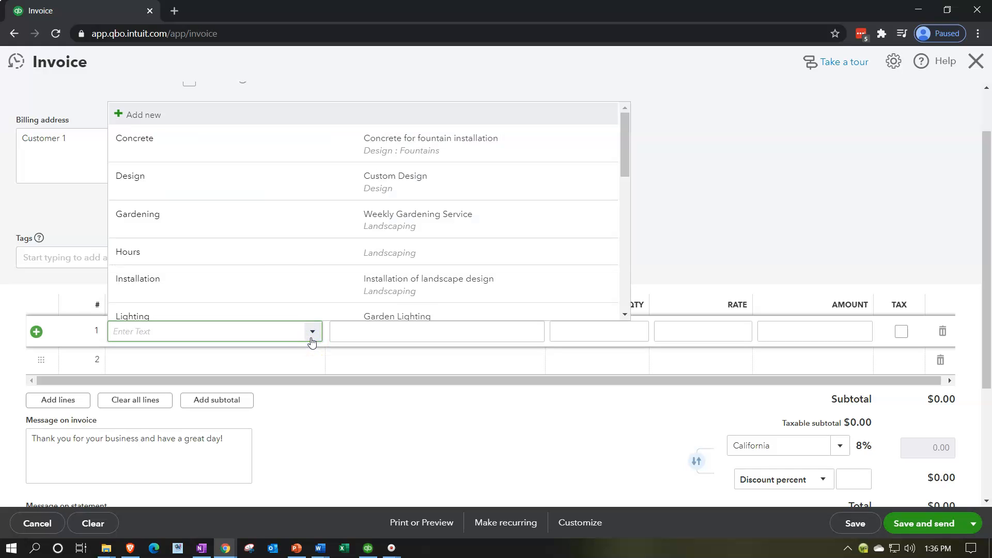
left_click(203, 125)
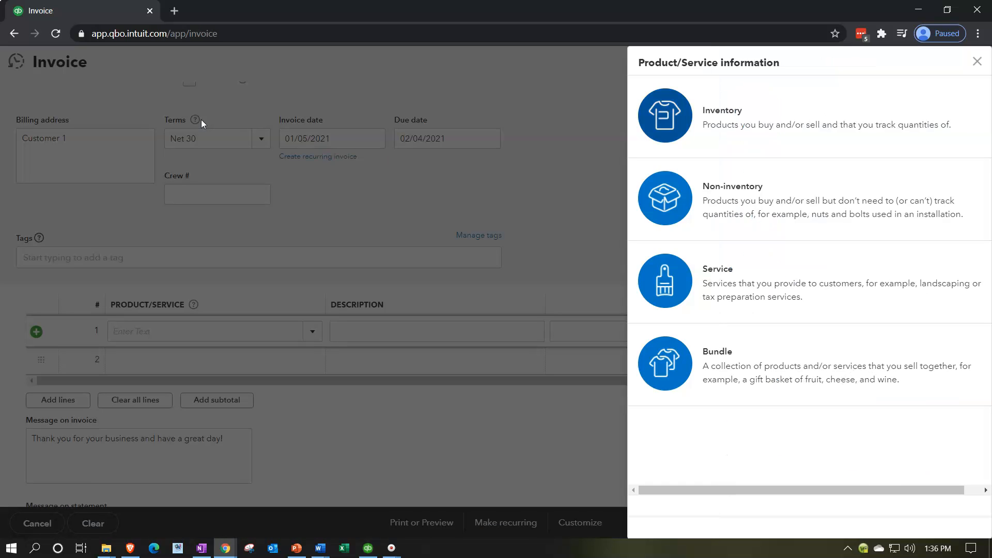
left_click(665, 137)
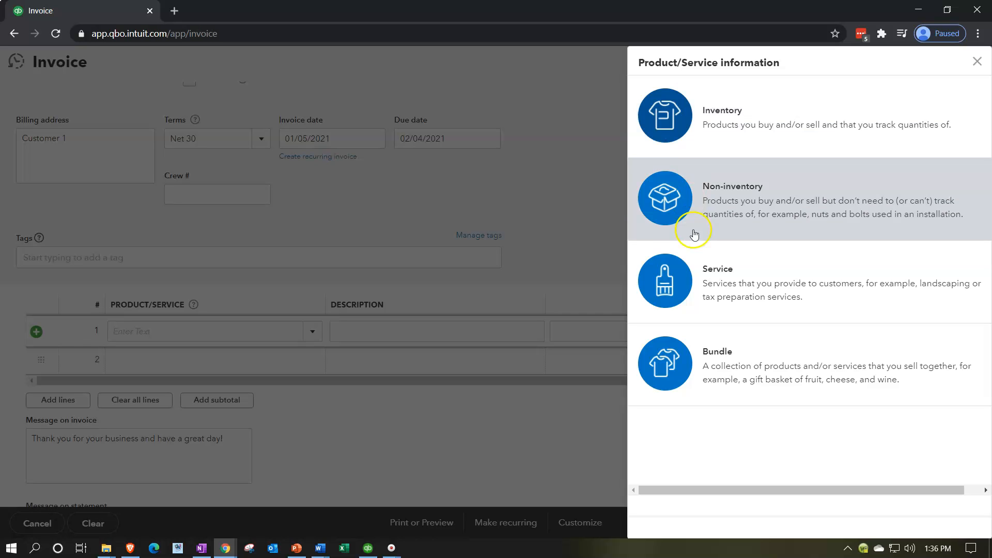
left_click(702, 274)
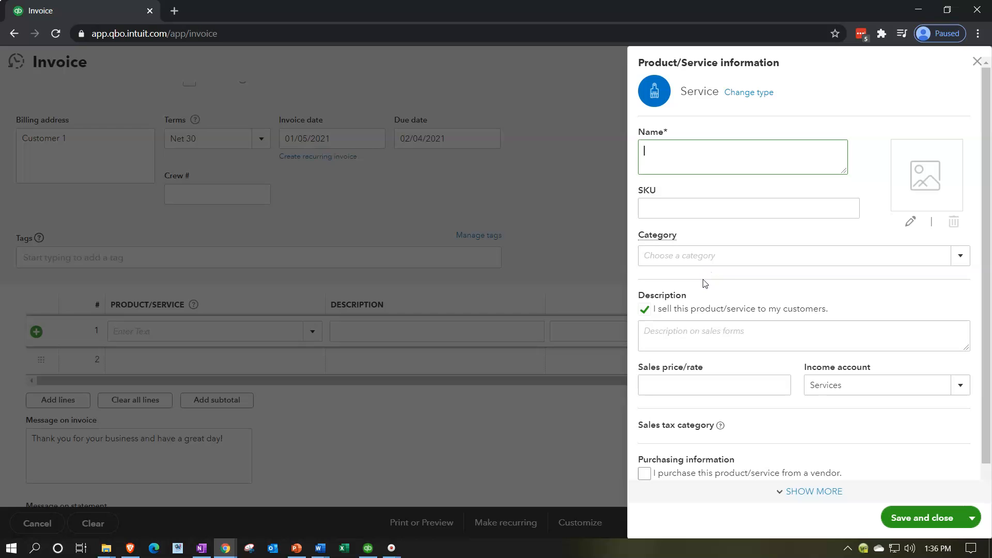
- Enter "Service Item" as both the name and the sales description of the new service
type("Service Item")
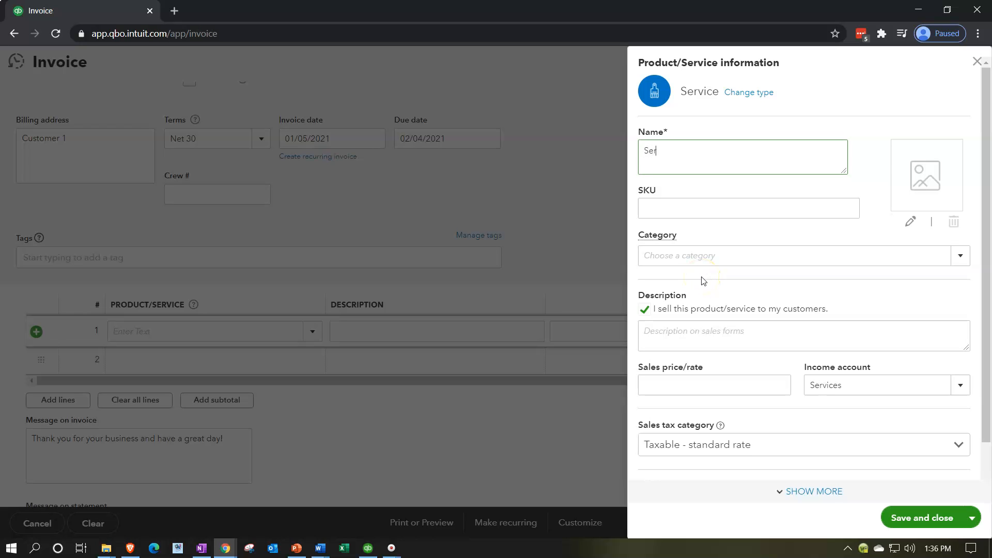
key("Tab")
key("Tab")
key("Tab")
key("Tab")
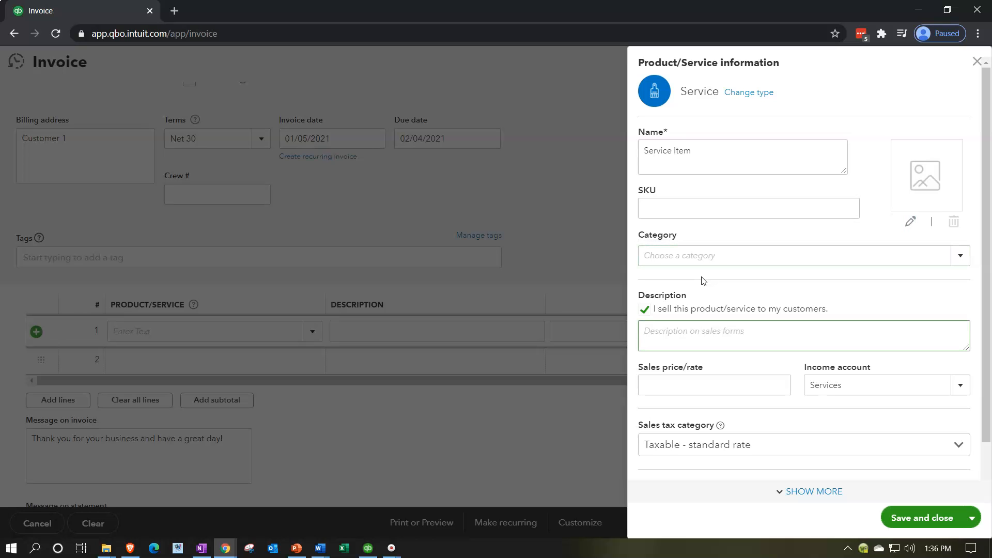
type("Serive")
key("BackSpace")
key("BackSpace")
key("BackSpace")
type("vice Item")
key("Tab")
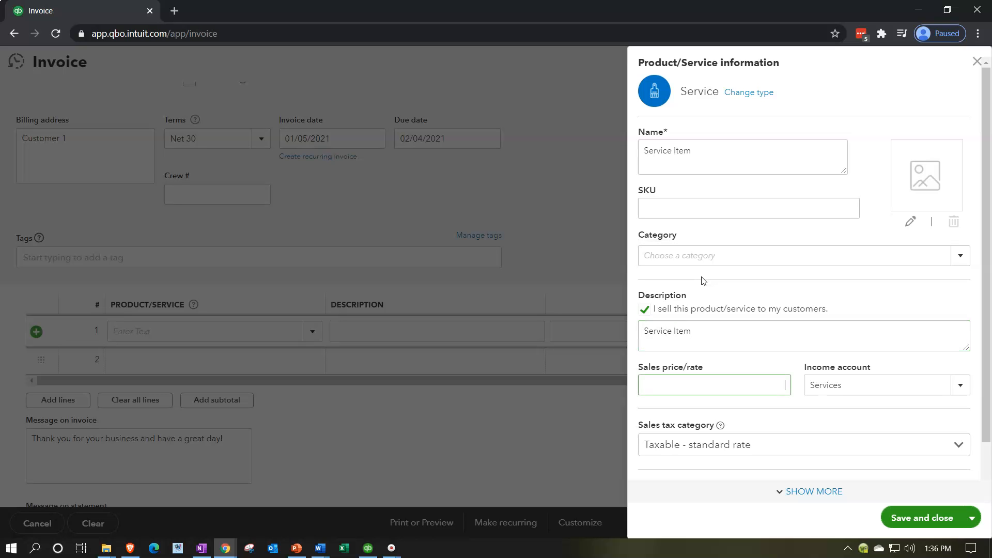
- Assign the Services income account and the Nontaxable sales tax category to the new service, and save it
scroll(704, 281, "down", 2)
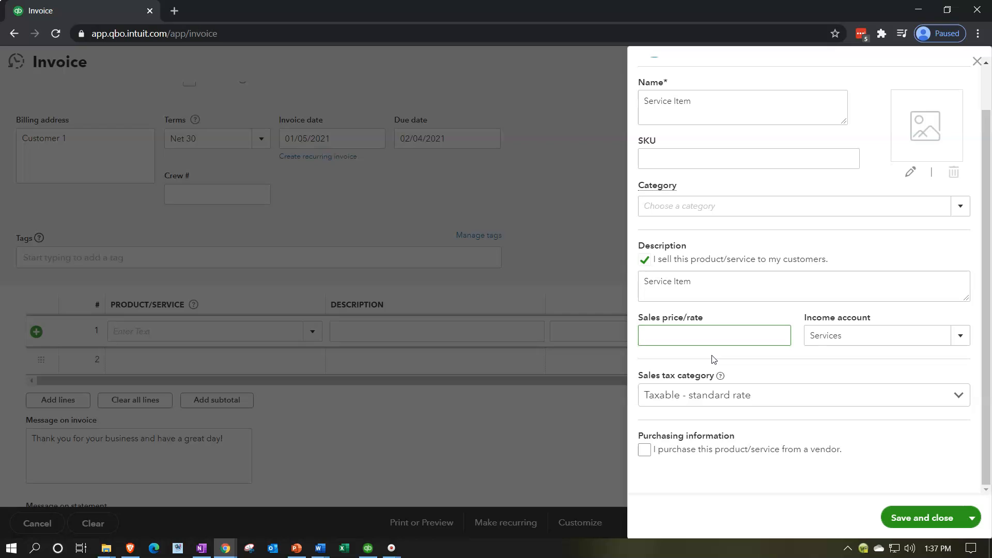
key("Tab")
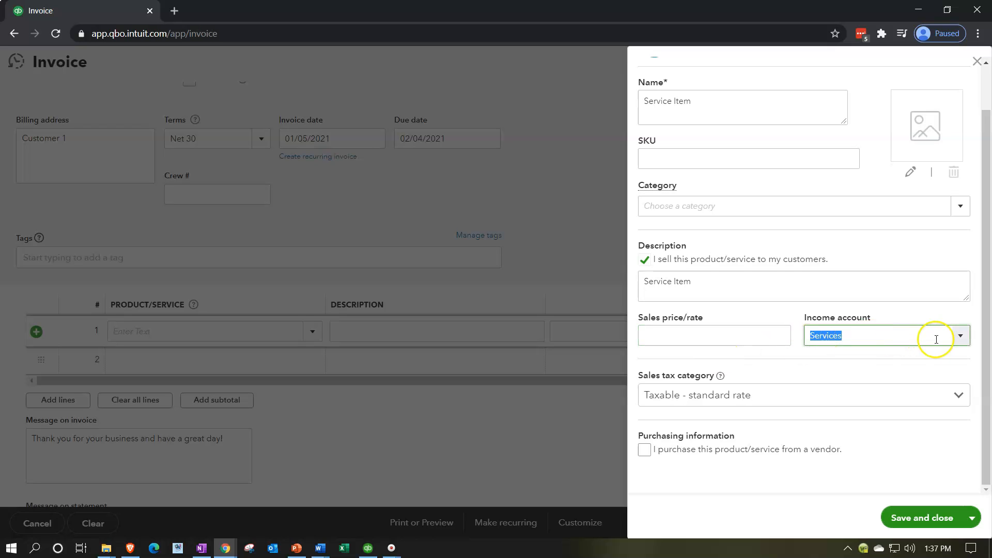
left_click(964, 337)
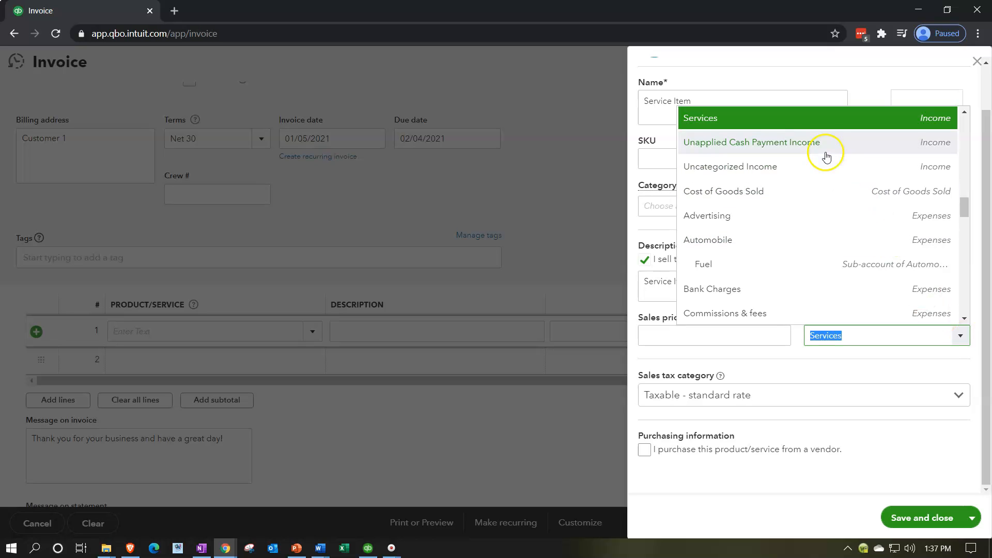
left_click(841, 132)
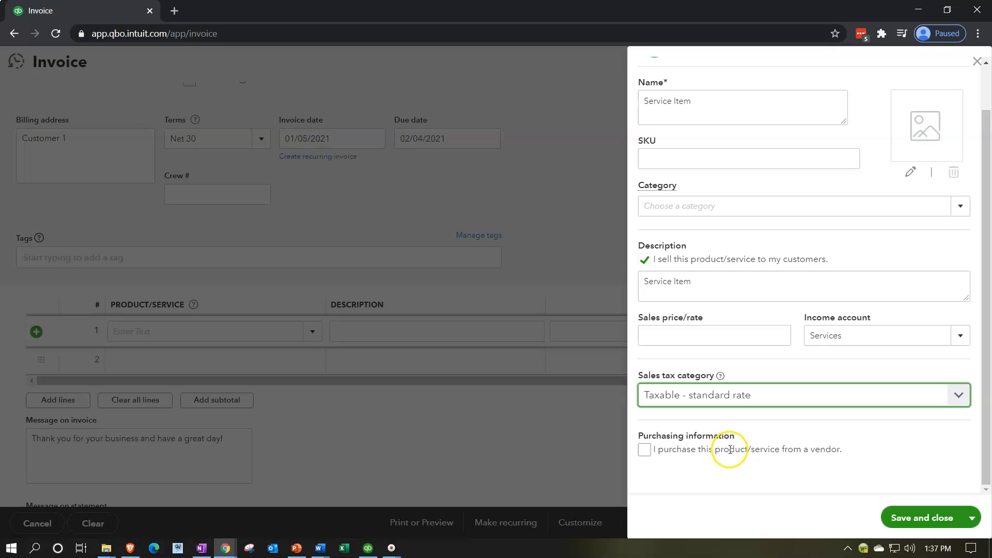
left_click(958, 395)
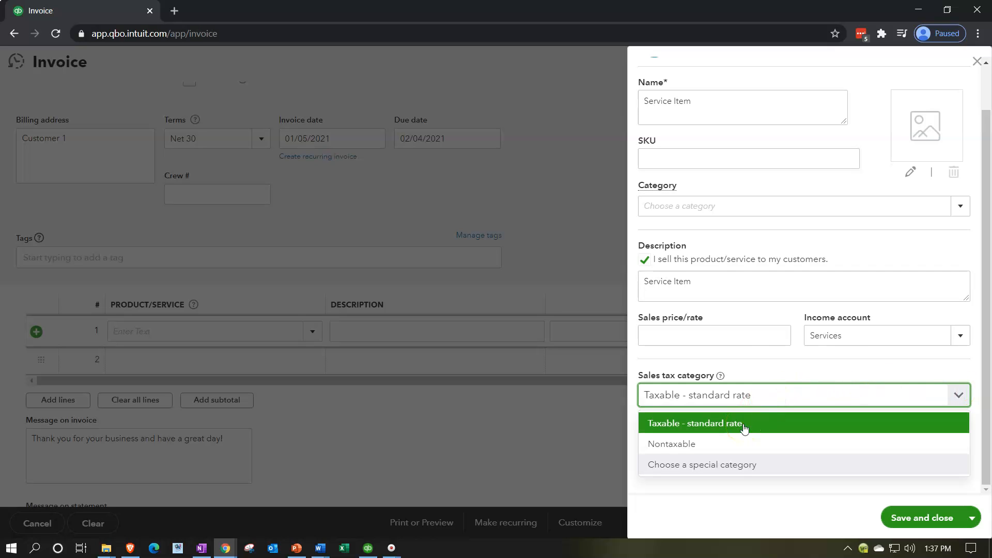
left_click(730, 443)
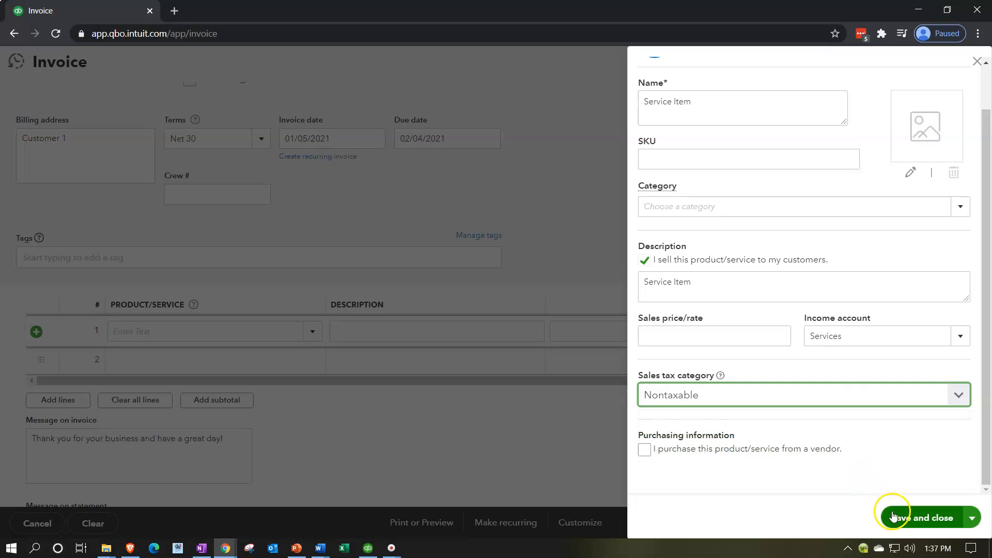
left_click(910, 530)
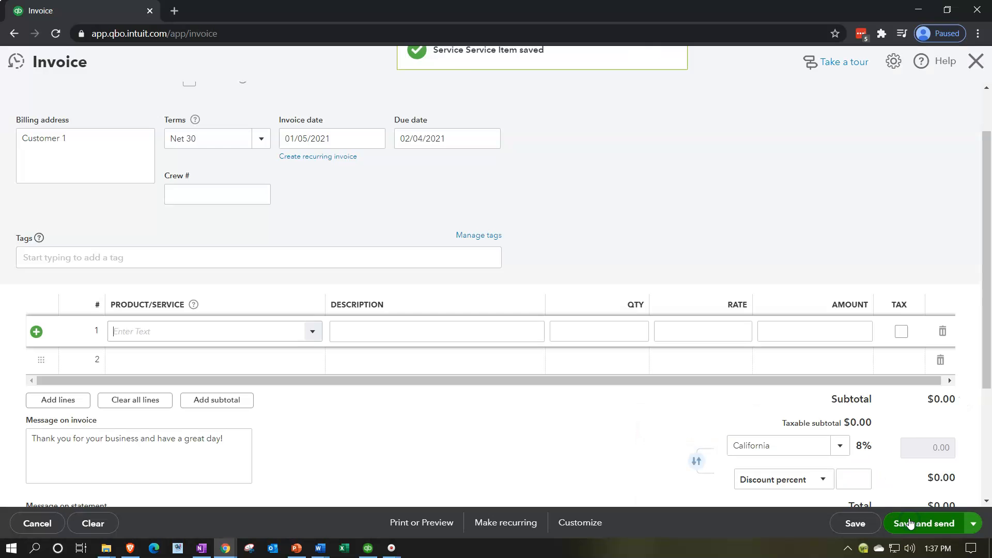
- Give the Service Item on the first invoice line a rate of 1,000, keeping the quantity at 1
key("Tab")
key("Tab")
key("Tab")
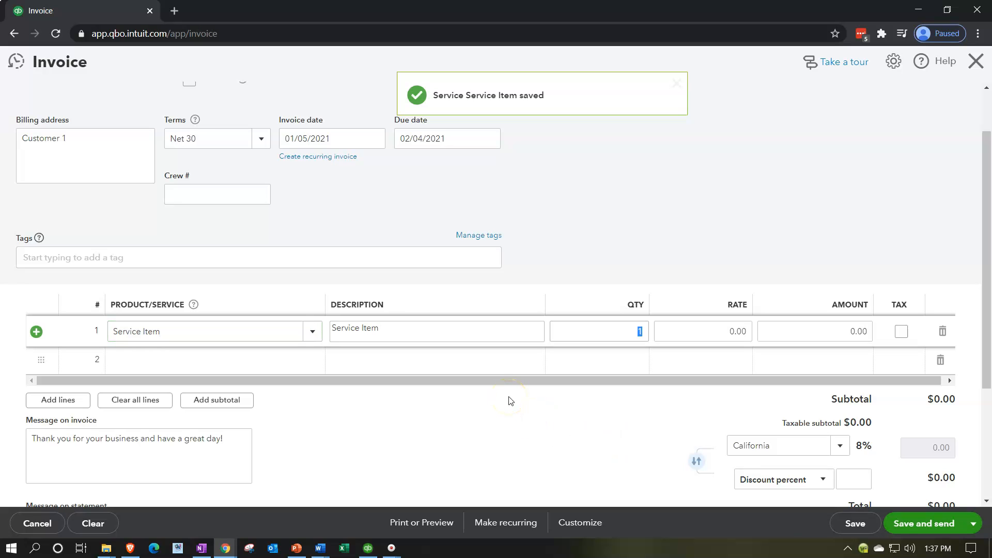
type("1000")
key("Tab")
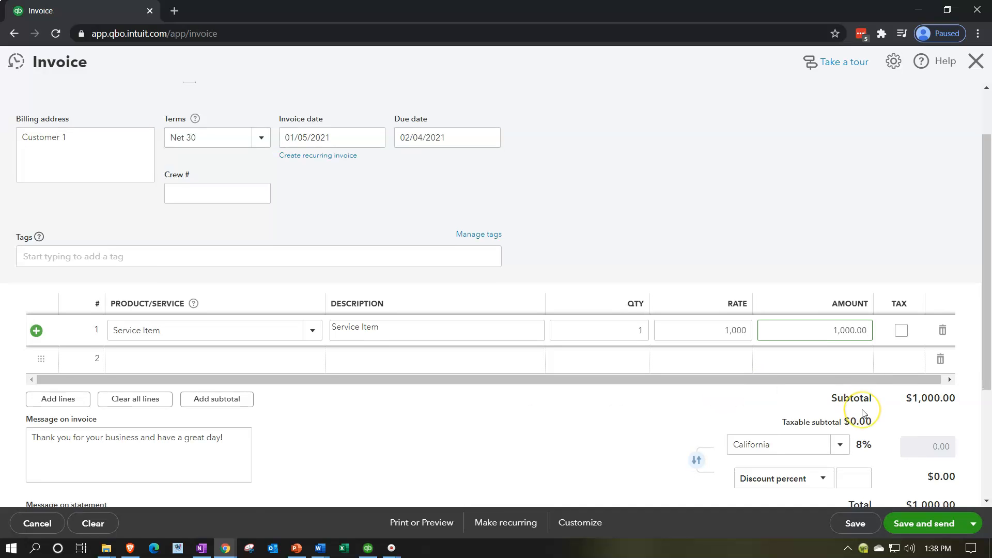
- Add Service Item on the second invoice line with a quantity of 1 and a rate of 500
scroll(863, 414, "down", 1)
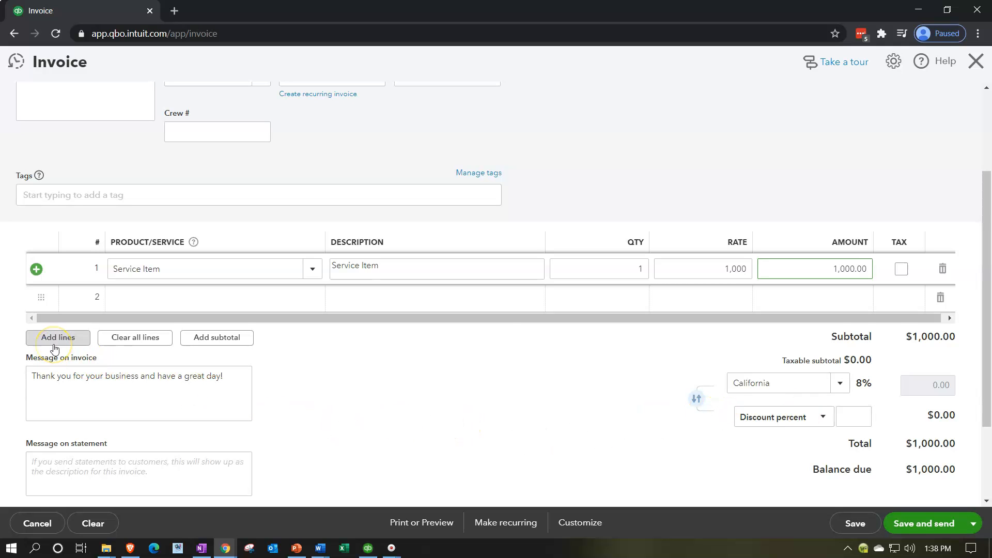
left_click(138, 303)
type("Ser")
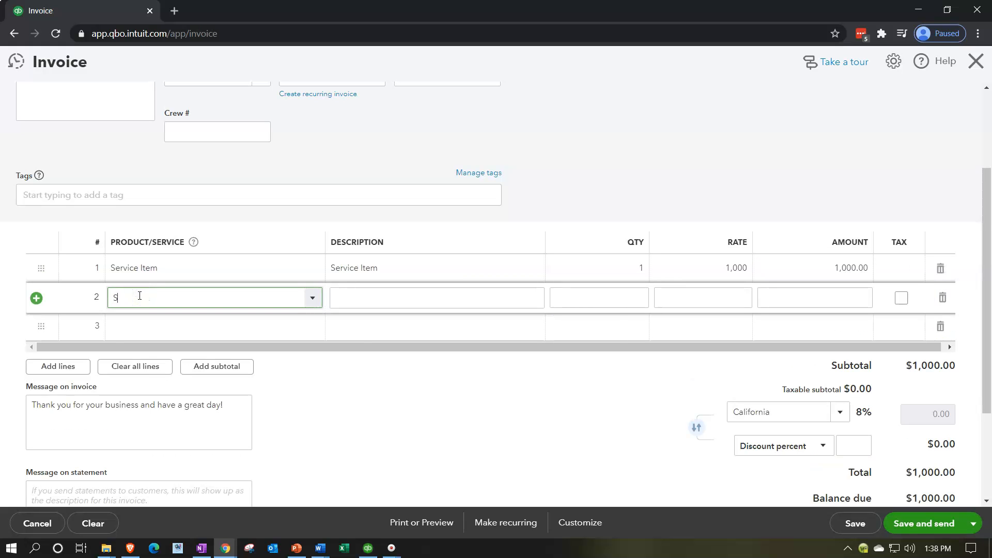
key("Tab")
key("Tab")
key("Tab")
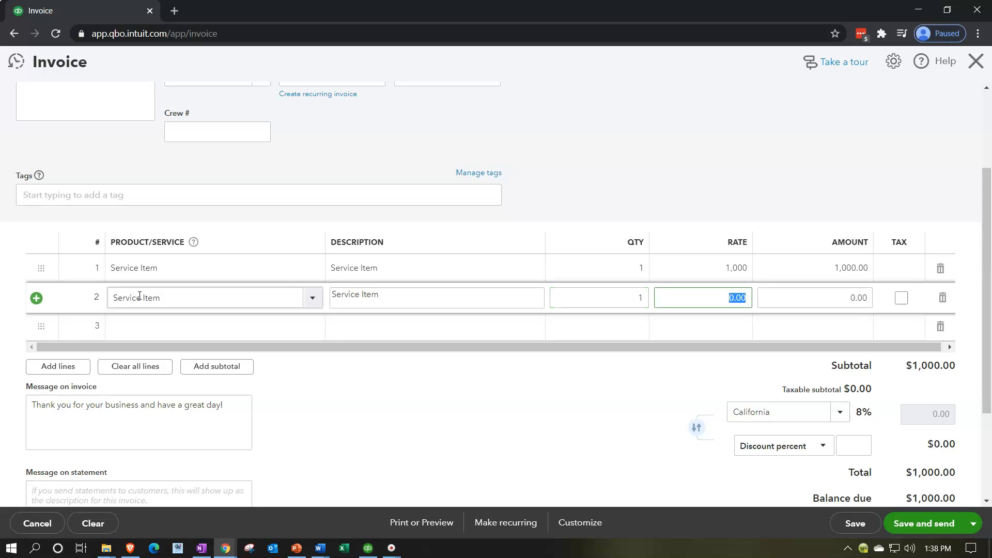
type("500")
key("Tab")
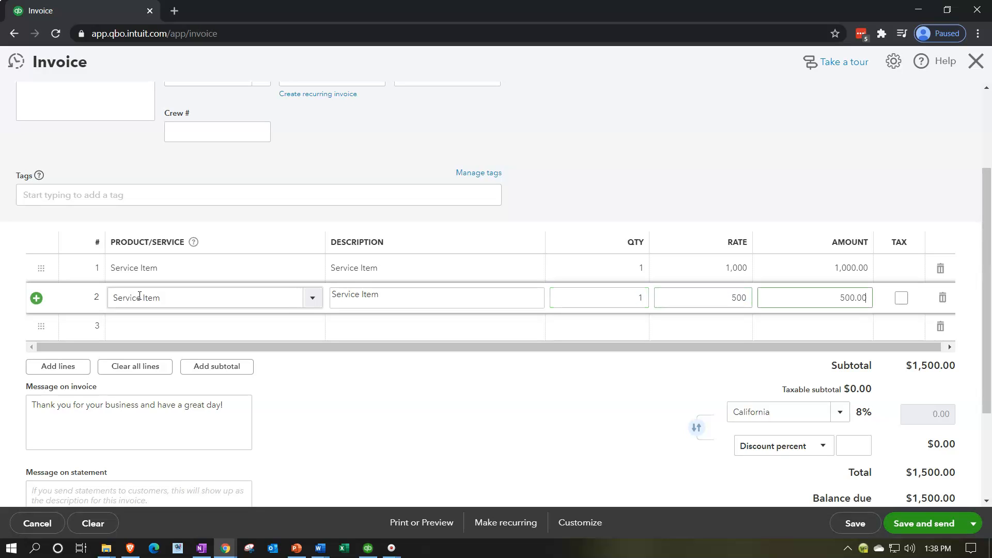
key("Tab")
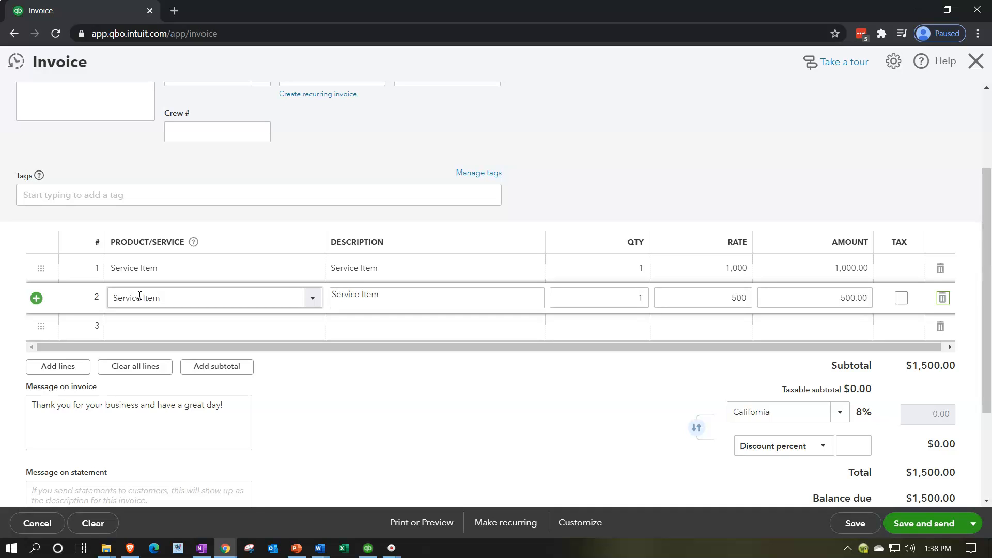
left_click(458, 418)
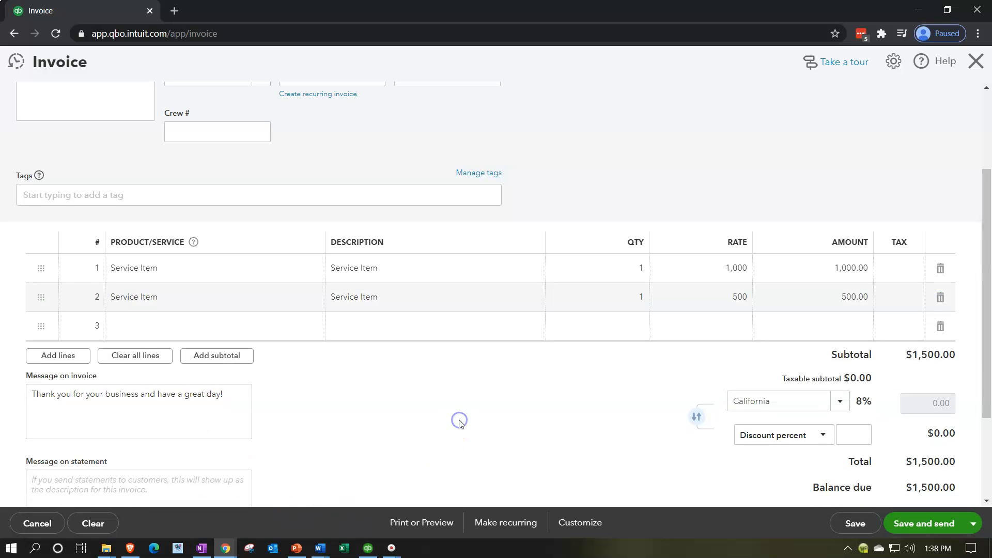
- Save and close the completed Customer 1 invoice
left_click(62, 356)
scroll(336, 390, "down", 1)
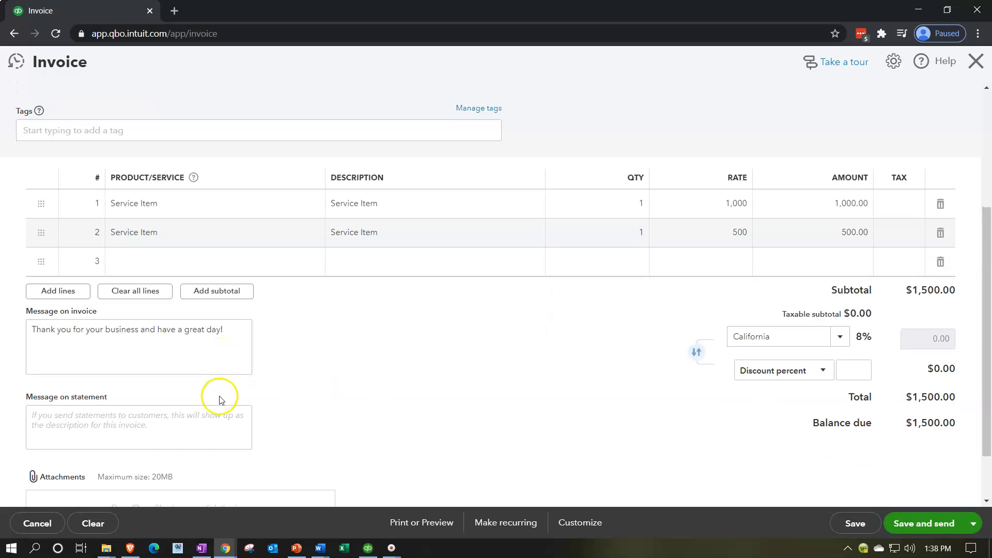
scroll(372, 395, "down", 1)
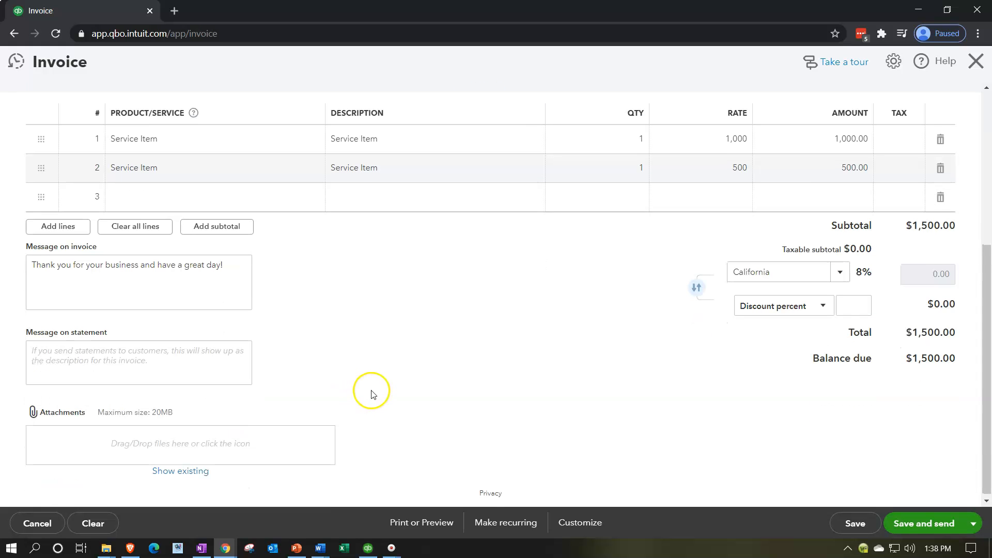
scroll(355, 412, "up", 2)
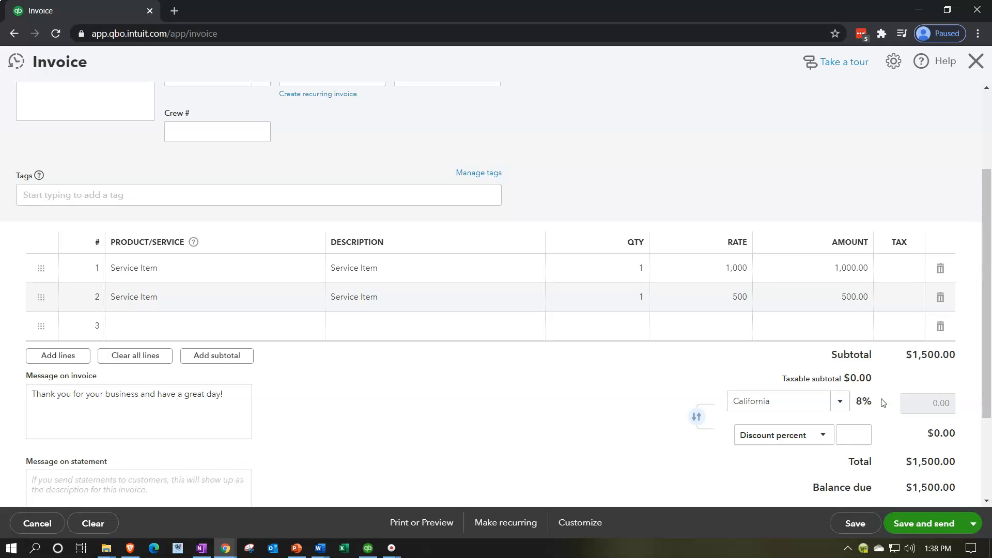
scroll(883, 402, "down", 1)
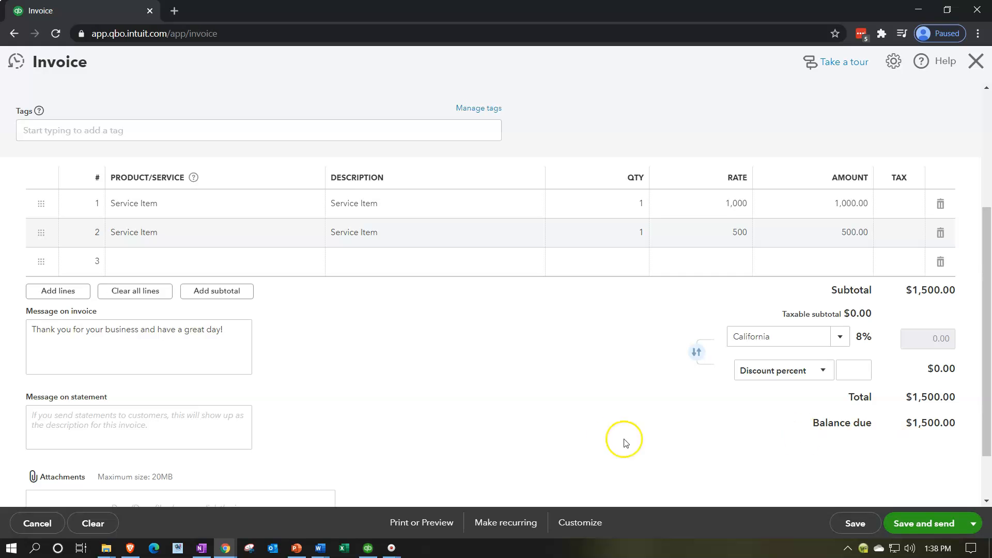
scroll(570, 458, "up", 3)
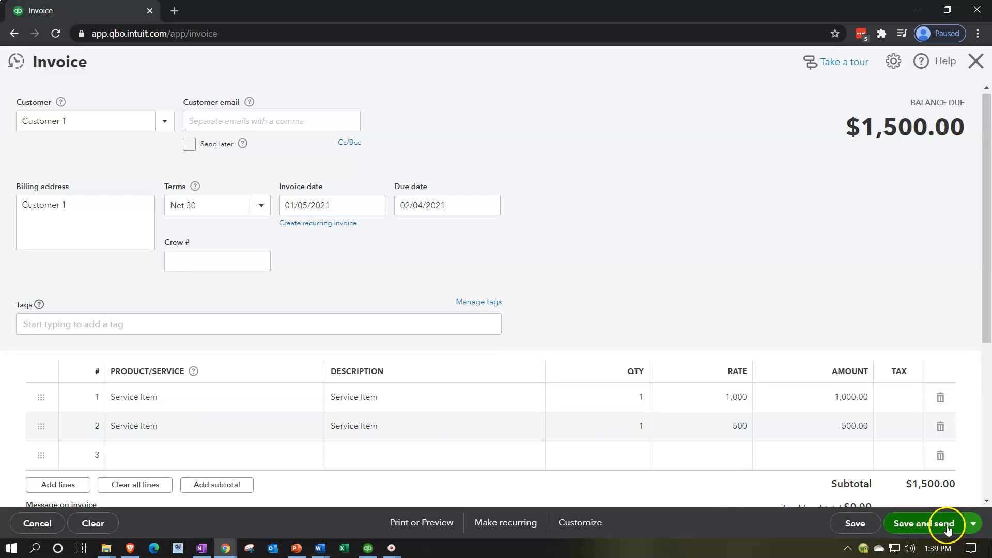
left_click(973, 527)
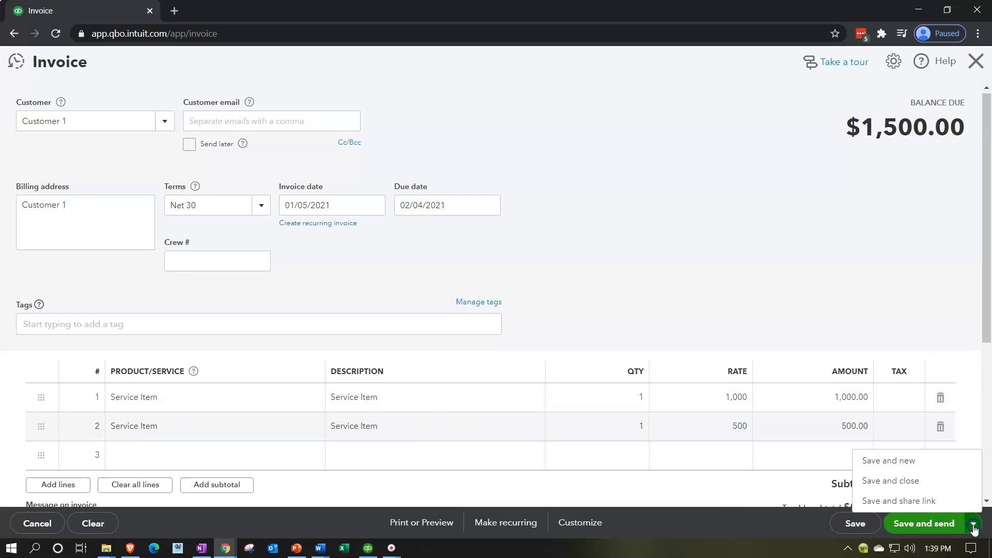
left_click(935, 488)
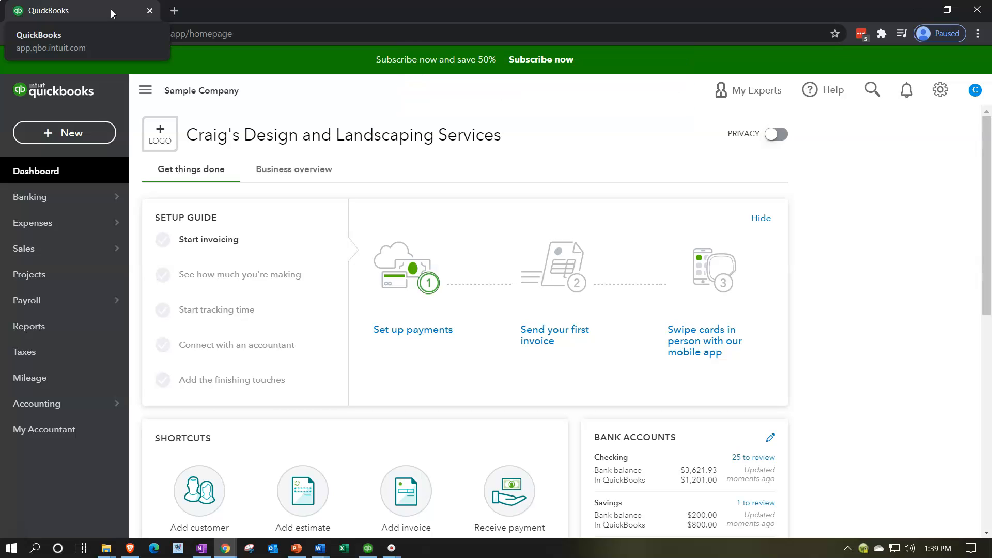
- Duplicate the QuickBooks browser tab and open the Balance Sheet report from the favorite reports in the copy
right_click(119, 7)
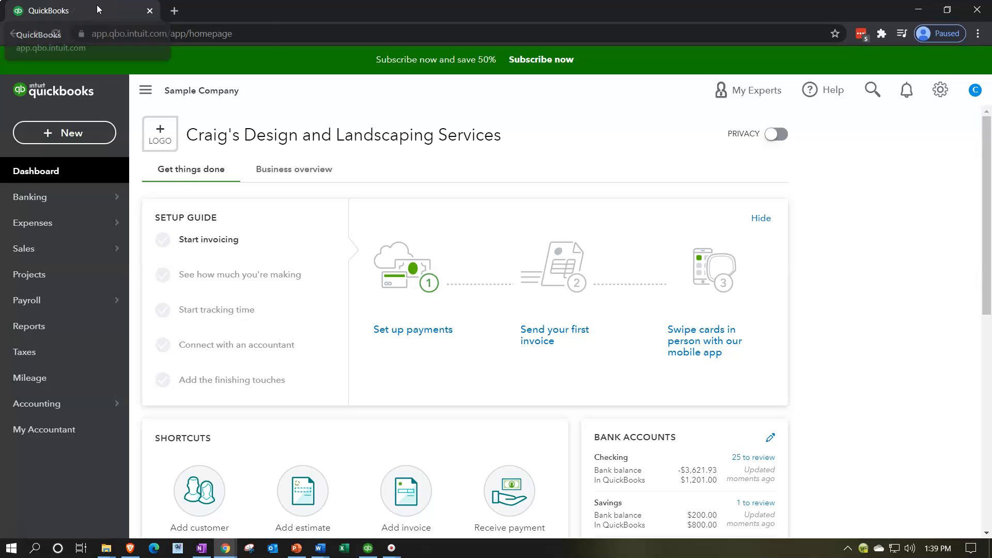
right_click(112, 11)
left_click(141, 93)
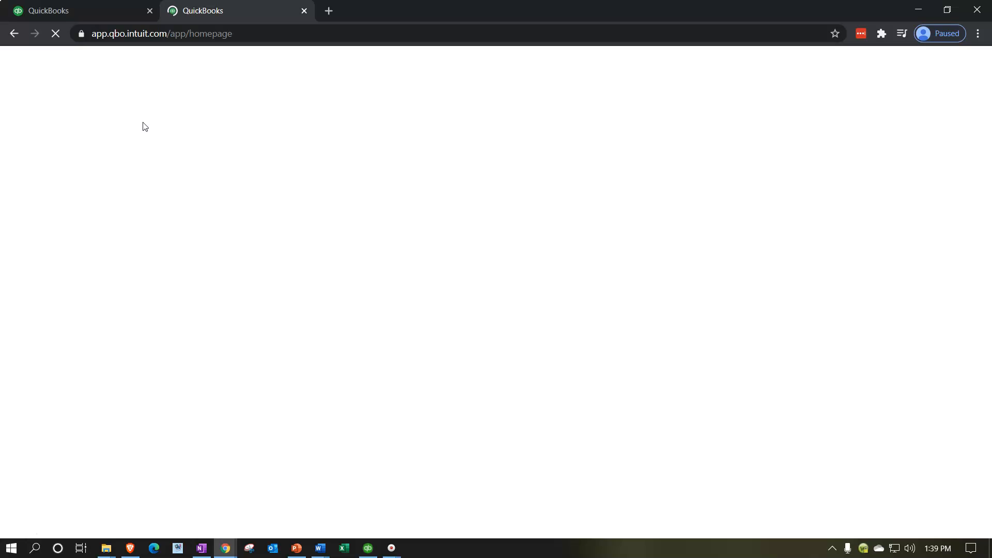
left_click(133, 166)
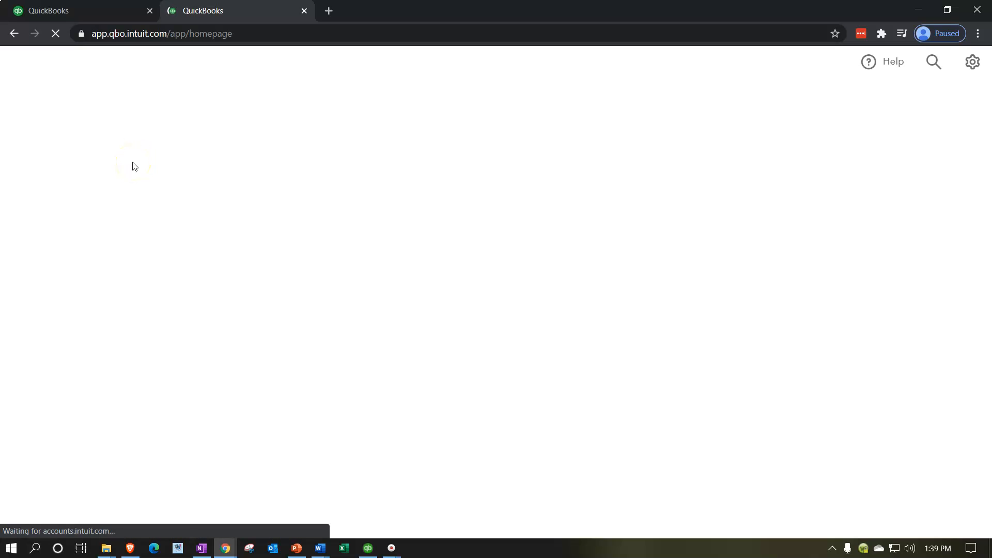
left_click(82, 191)
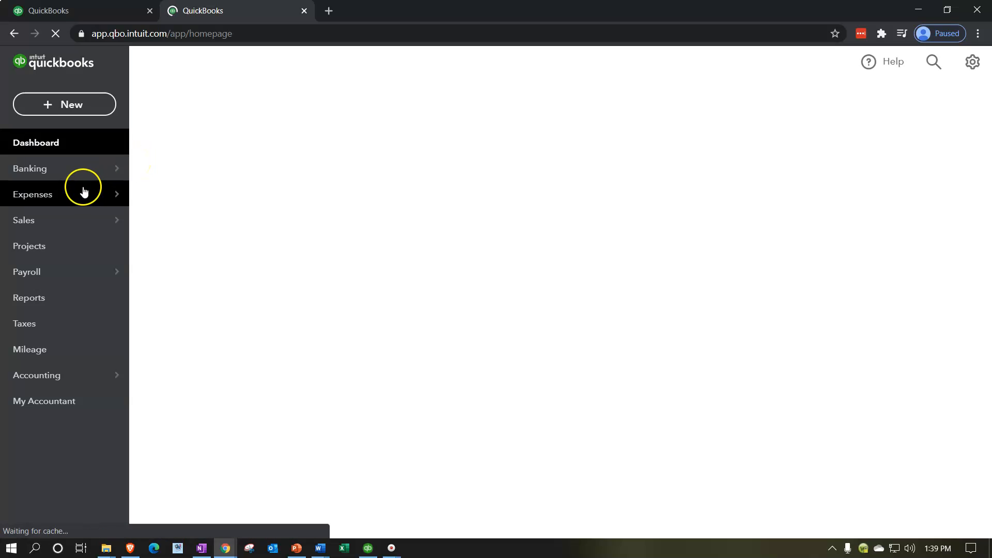
left_click(45, 304)
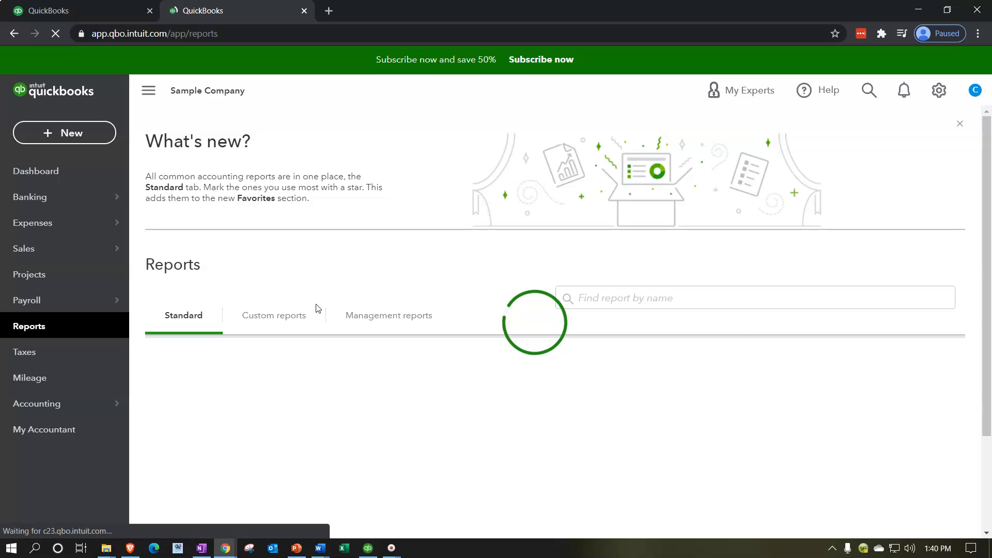
scroll(315, 315, "down", 3)
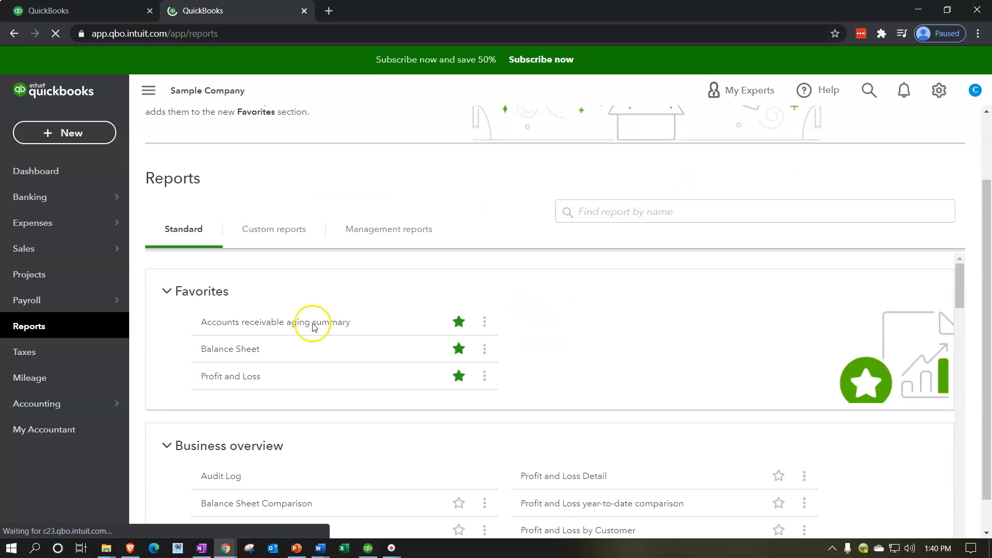
left_click(231, 314)
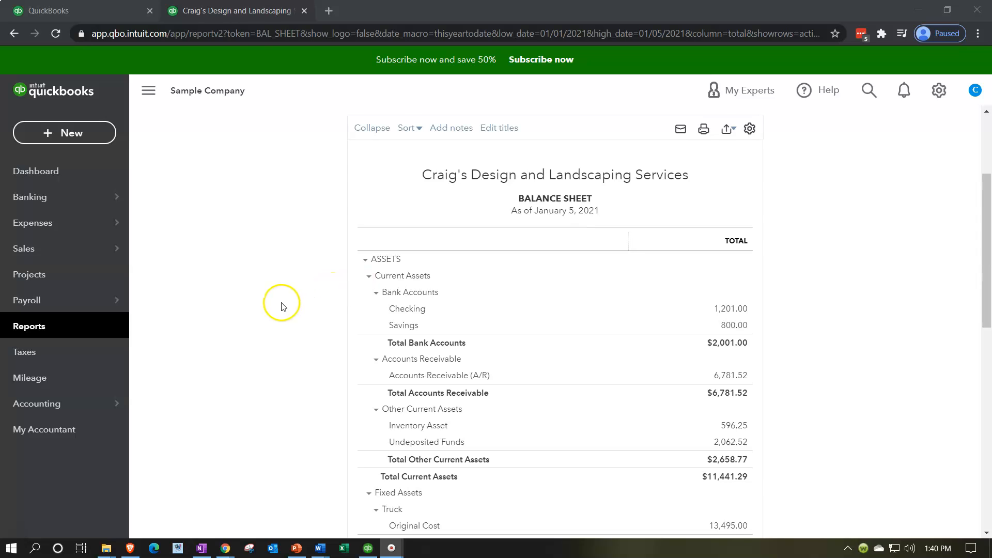
- Duplicate the Balance Sheet's browser tab and open the Profit and Loss report from the favorite reports in the copy
right_click(255, 15)
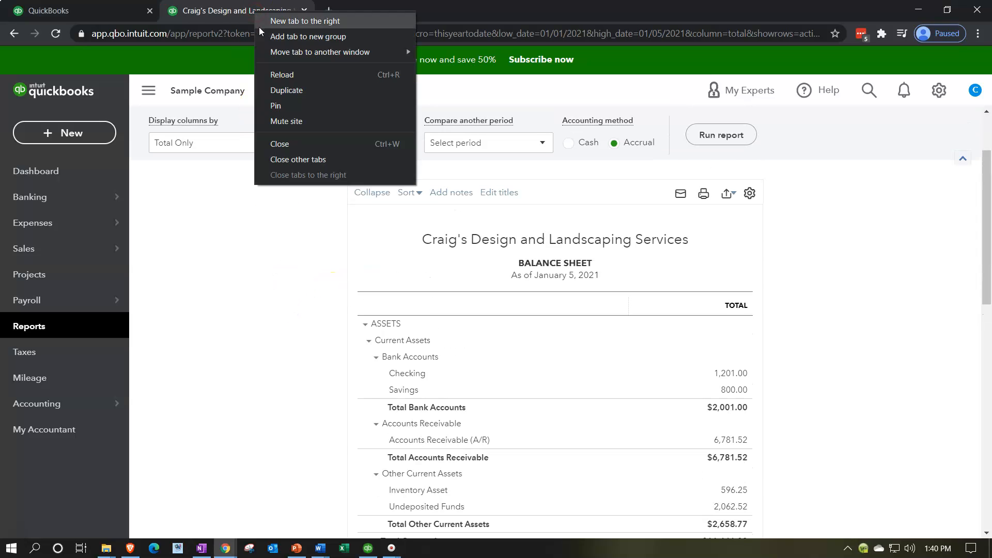
left_click(272, 91)
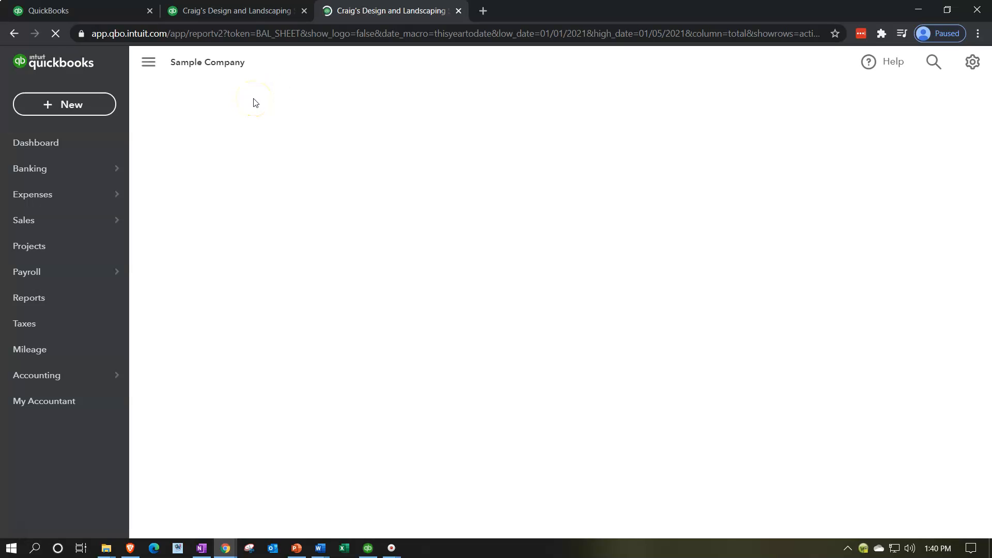
scroll(201, 223, "down", 3)
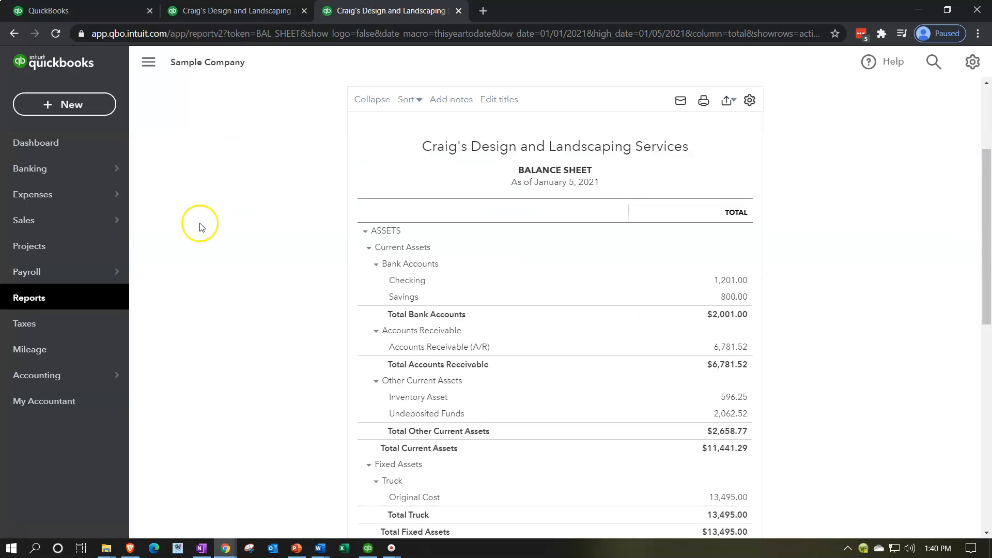
left_click(48, 294)
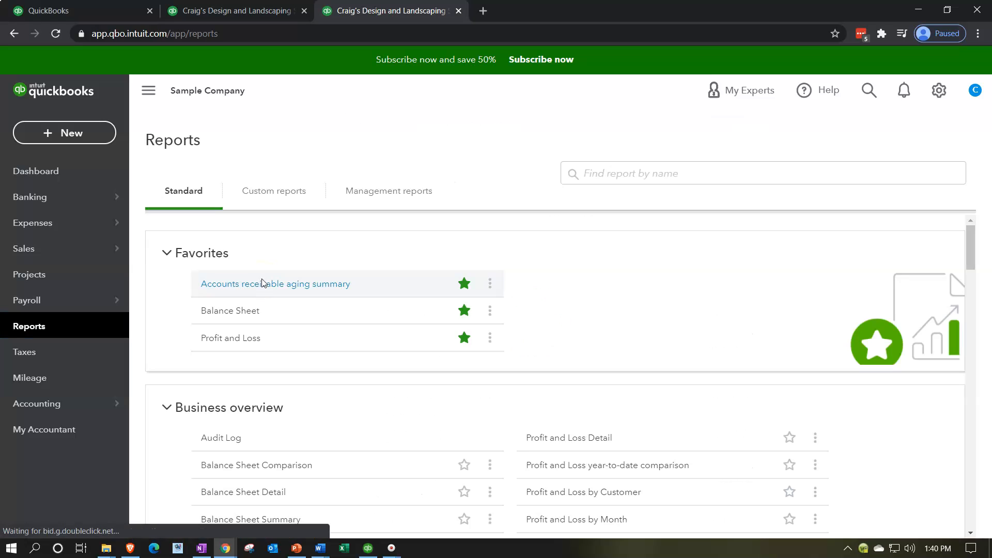
left_click(237, 344)
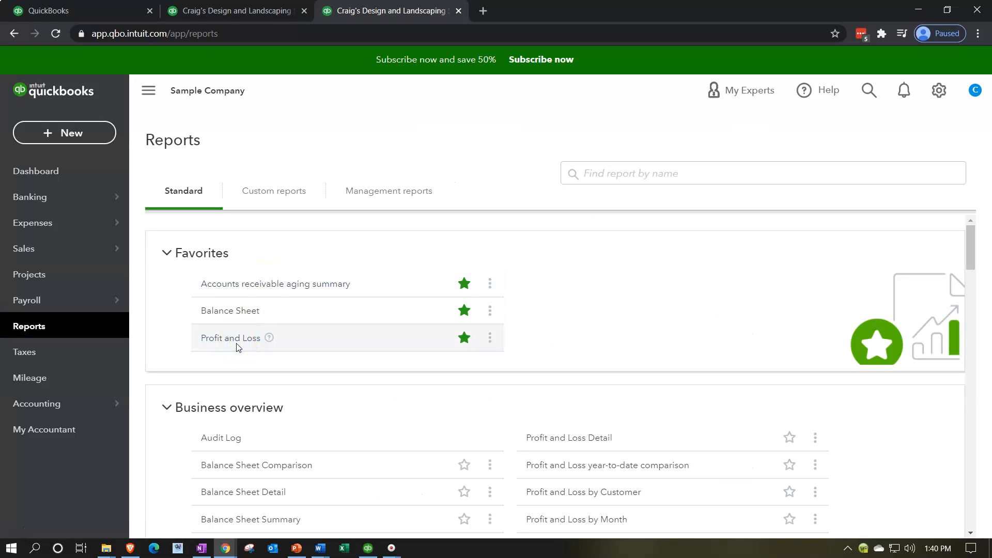
left_click(233, 345)
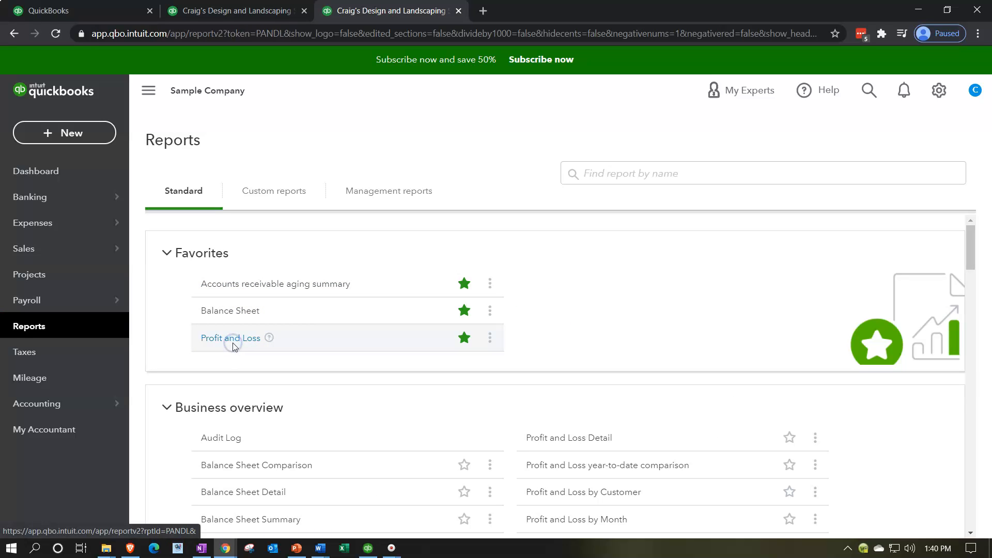
scroll(233, 347, "down", 2)
scroll(234, 348, "up", 1)
scroll(235, 347, "down", 1)
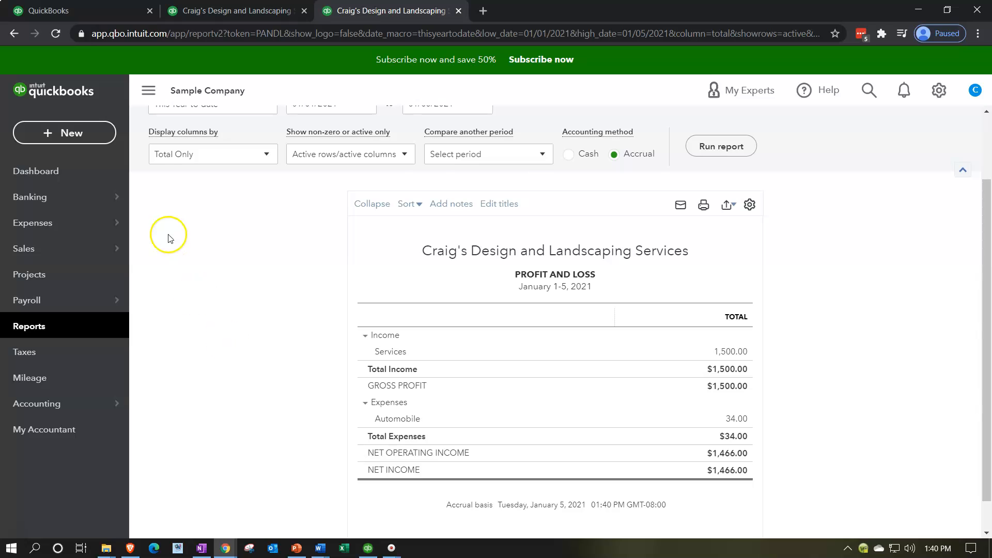
- Hide the navigation menu beside the Profit and Loss report and enlarge the page to 125%
left_click(148, 93)
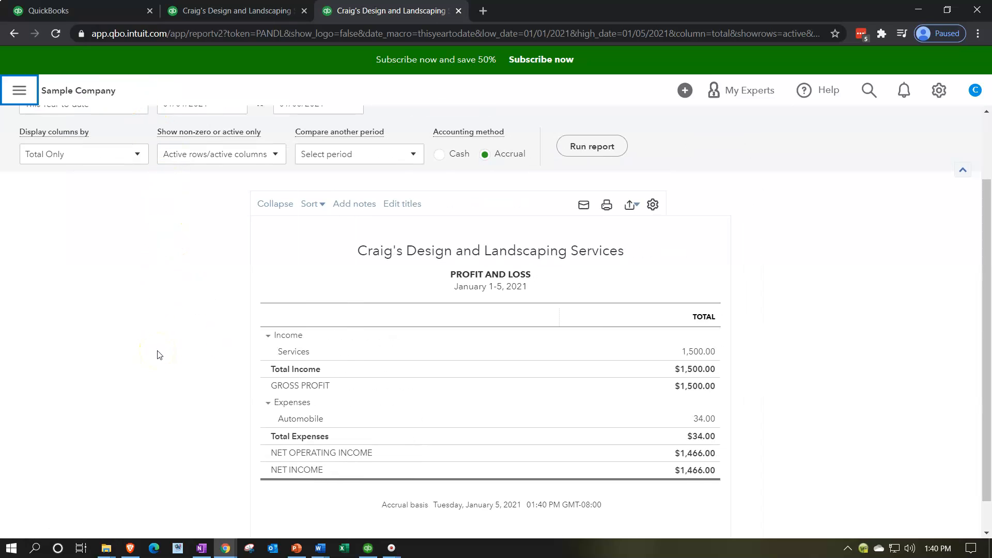
scroll(159, 354, "down", 1)
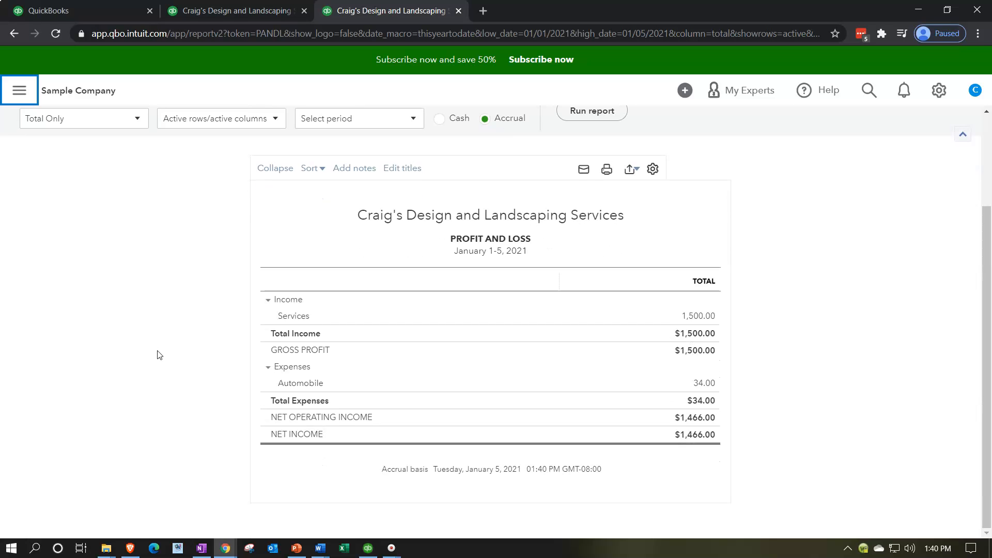
scroll(159, 355, "up", 1)
scroll(159, 355, "down", 1)
scroll(159, 355, "up", 2)
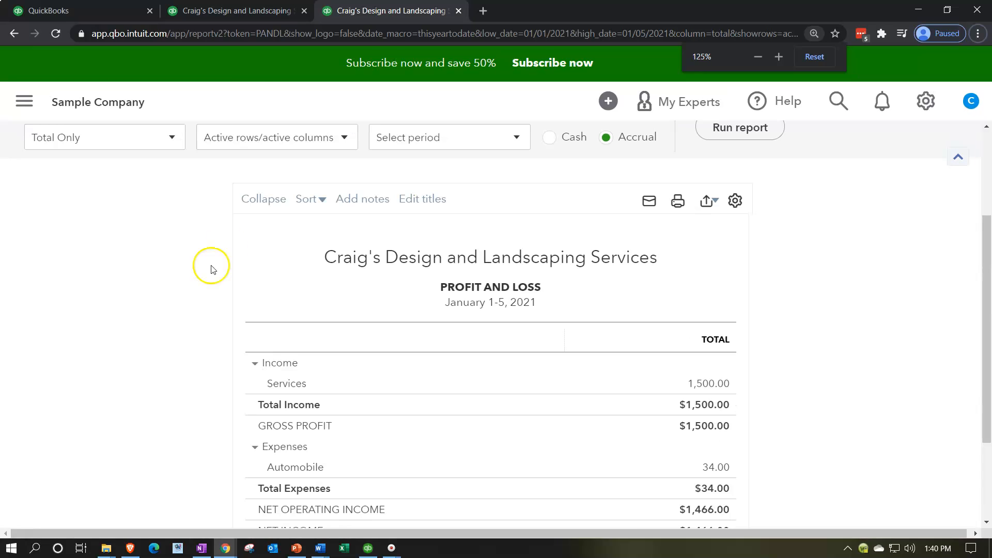
- Hide the navigation menu beside the Balance Sheet and drill down into the Accounts Receivable (A/R) amount to examine its transactions
left_click(248, 11)
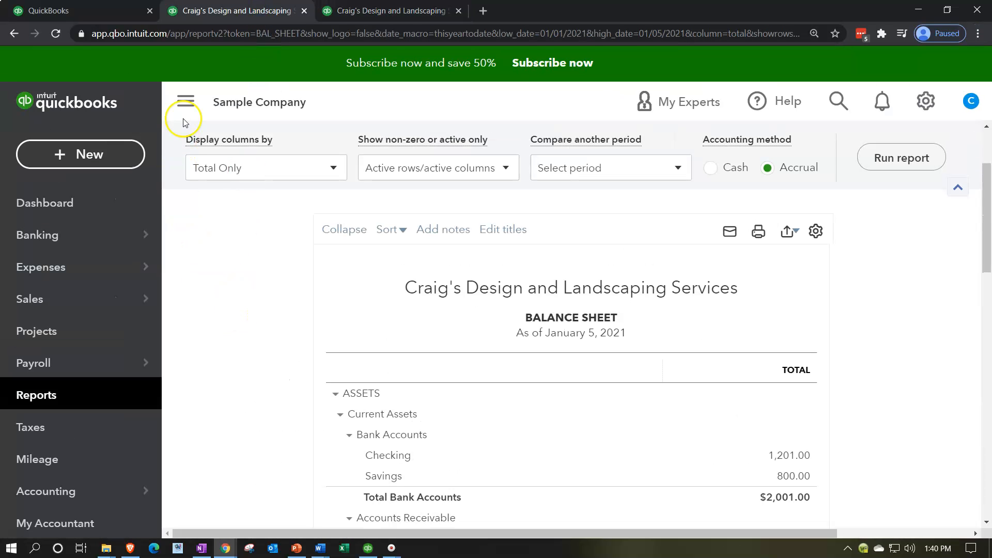
left_click(185, 115)
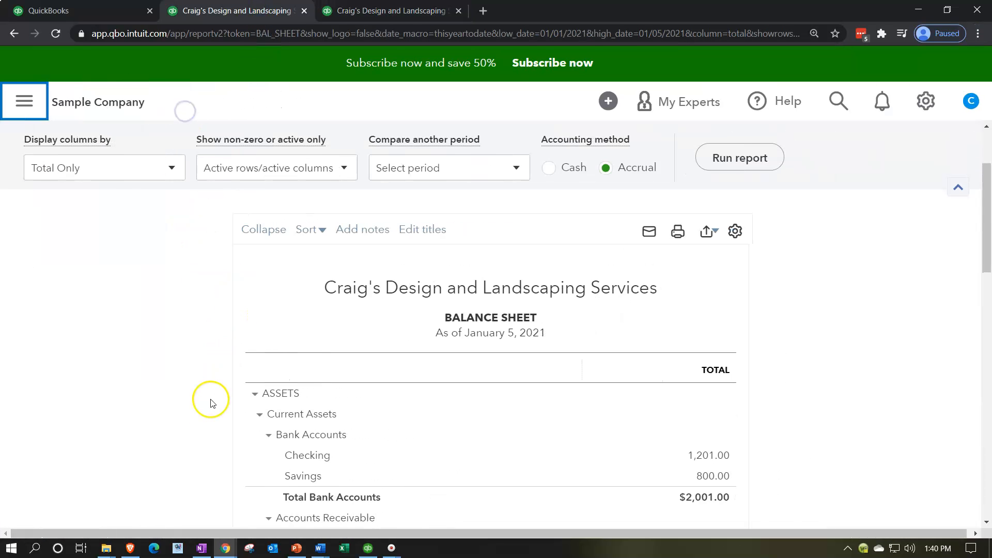
key("ctrl+plus")
scroll(206, 424, "down", 5)
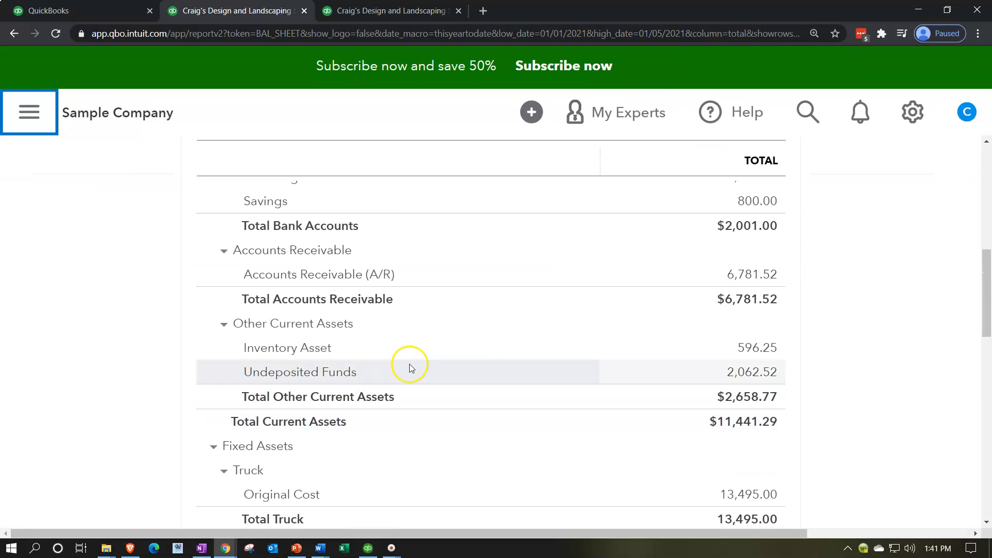
left_click(756, 274)
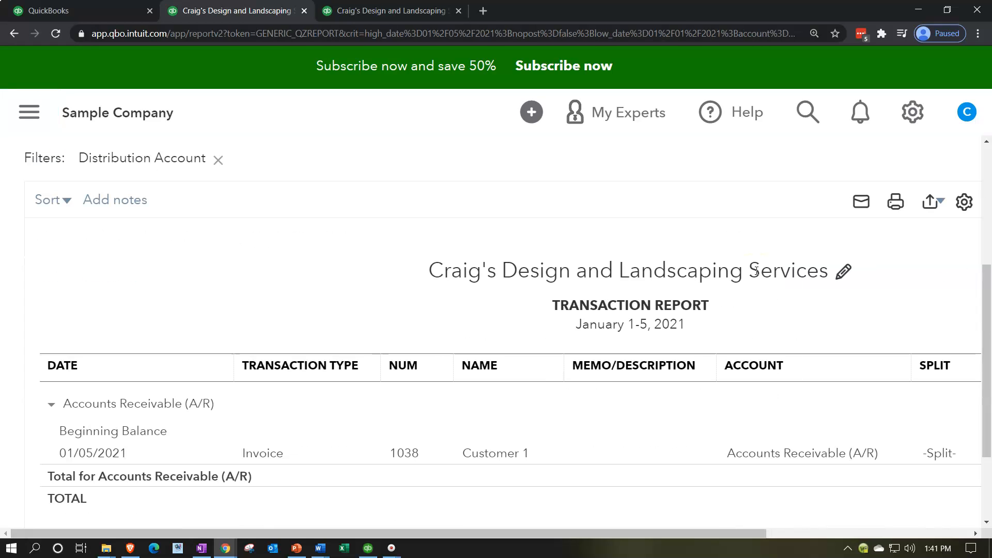
scroll(649, 288, "down", 1)
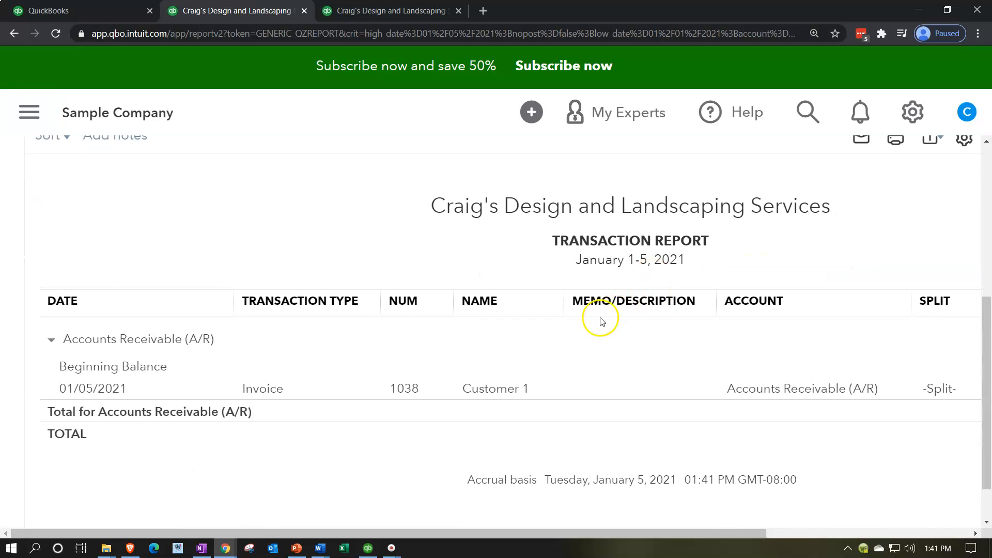
key("ctrl+minus")
key("ctrl+minus")
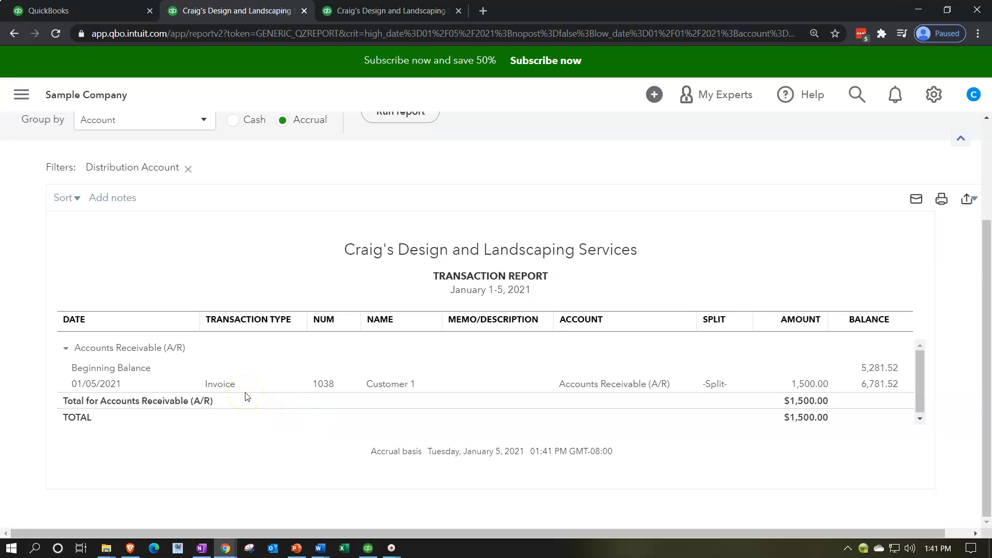
- Open Customer 1's invoice from the Accounts Receivable transaction report and examine its two service lines
left_click(266, 392)
left_click(317, 388)
left_click(794, 387)
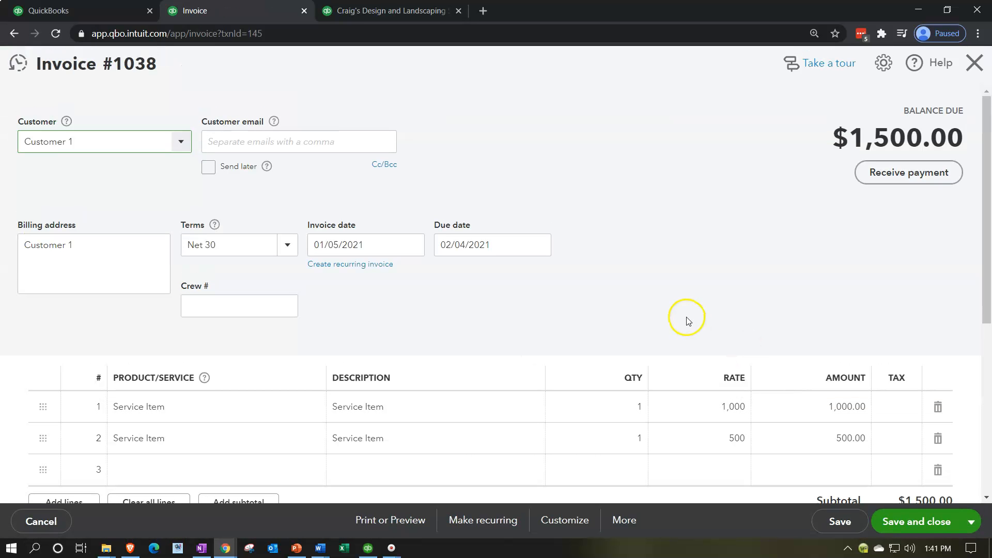
scroll(688, 320, "down", 1)
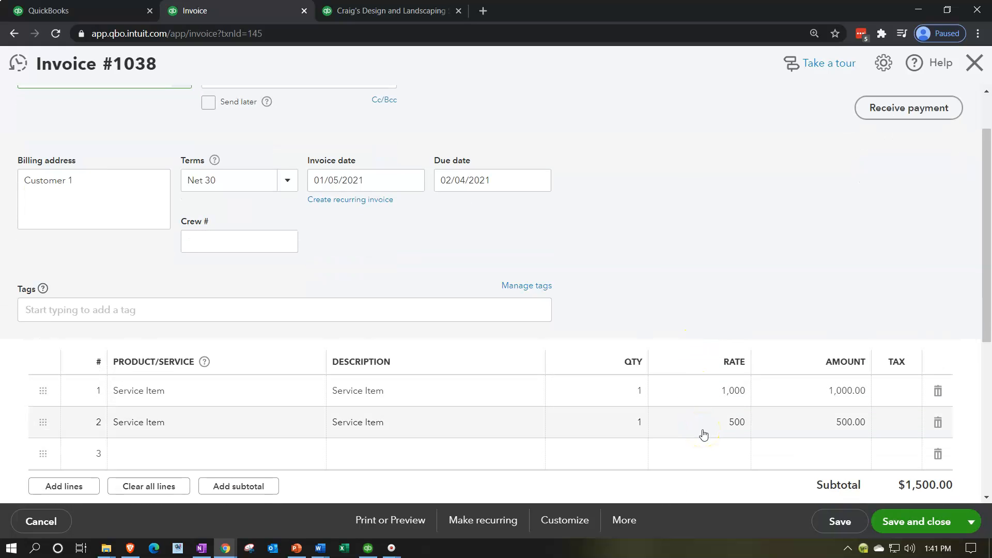
scroll(703, 435, "down", 1)
left_click(634, 461)
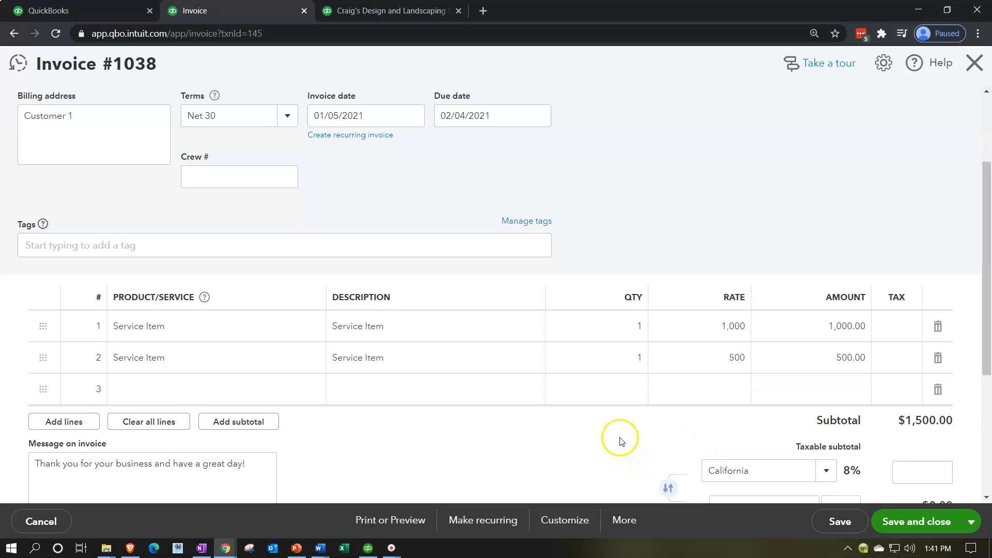
- Close the invoice and return from the transaction report to the Balance Sheet
left_click(973, 71)
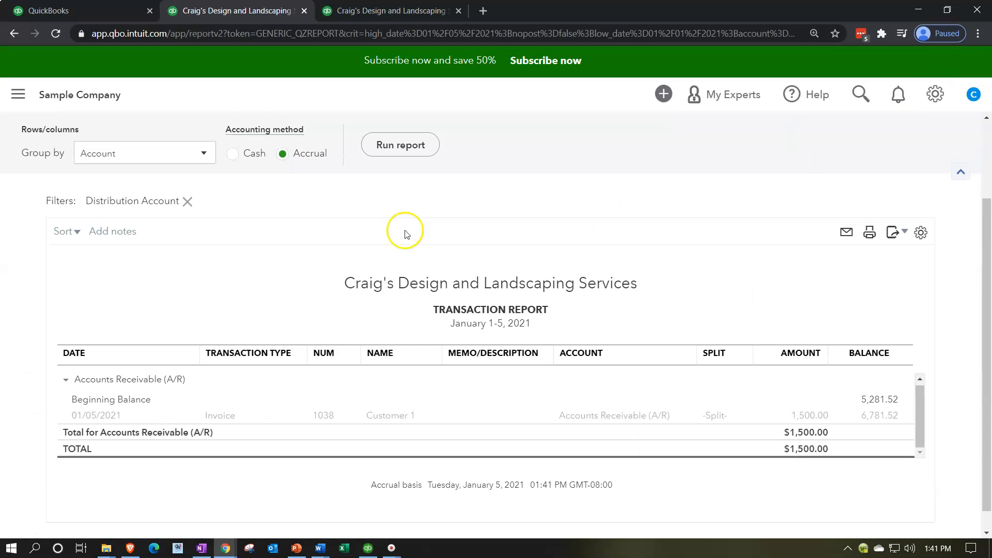
scroll(333, 248, "up", 3)
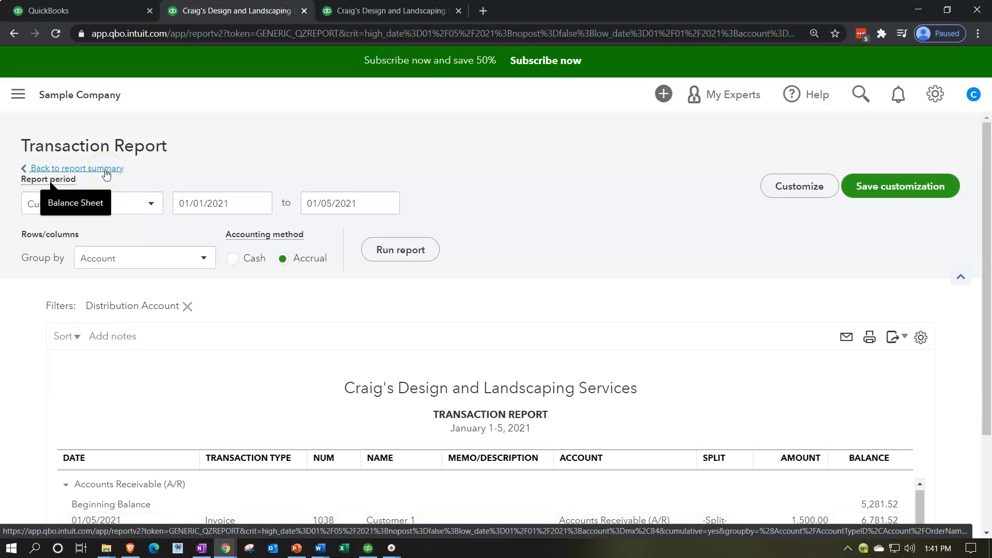
left_click(106, 174)
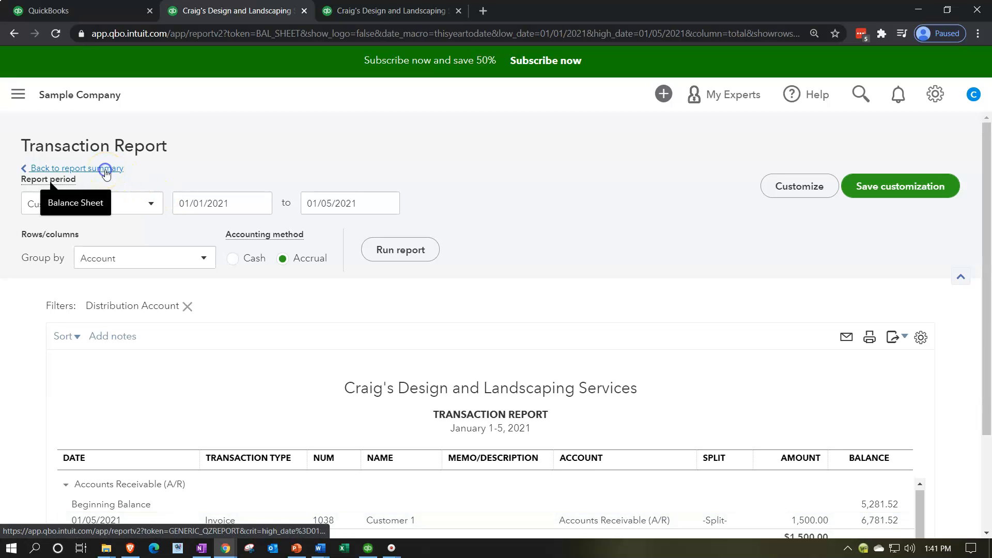
scroll(144, 202, "down", 7)
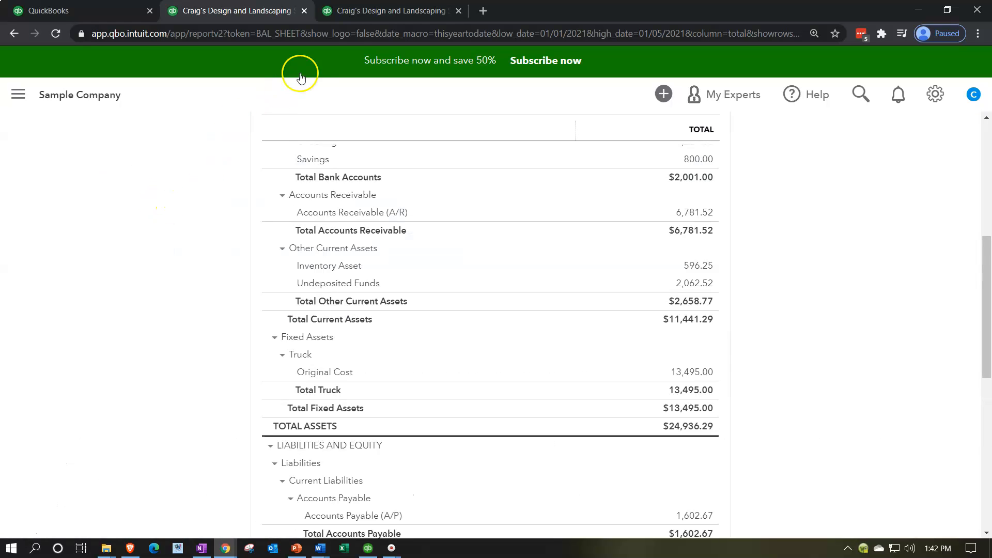
- Drill down into the Services income amount on the Profit and Loss report and open the invoice behind its 1,000.00 line
left_click(383, 15)
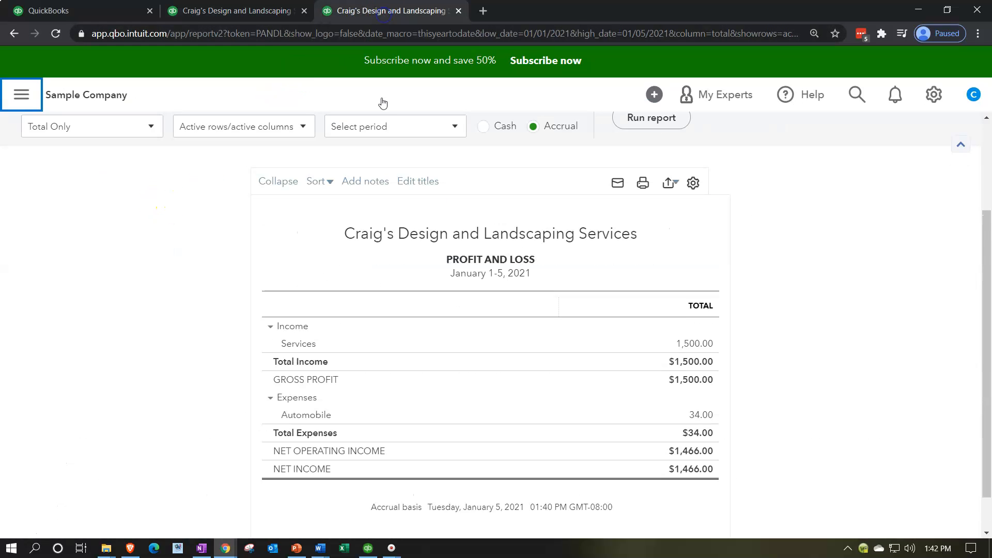
scroll(248, 284, "down", 1)
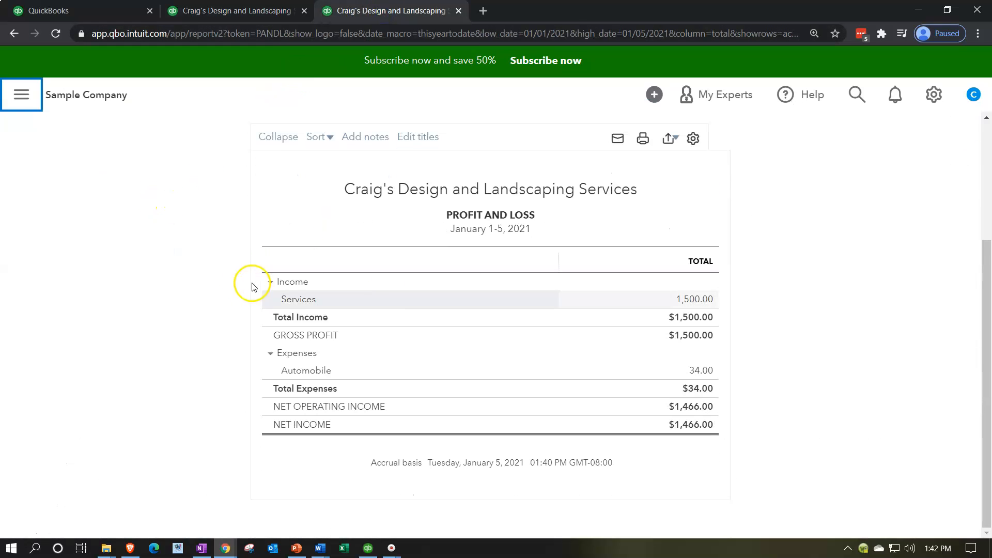
left_click(711, 303)
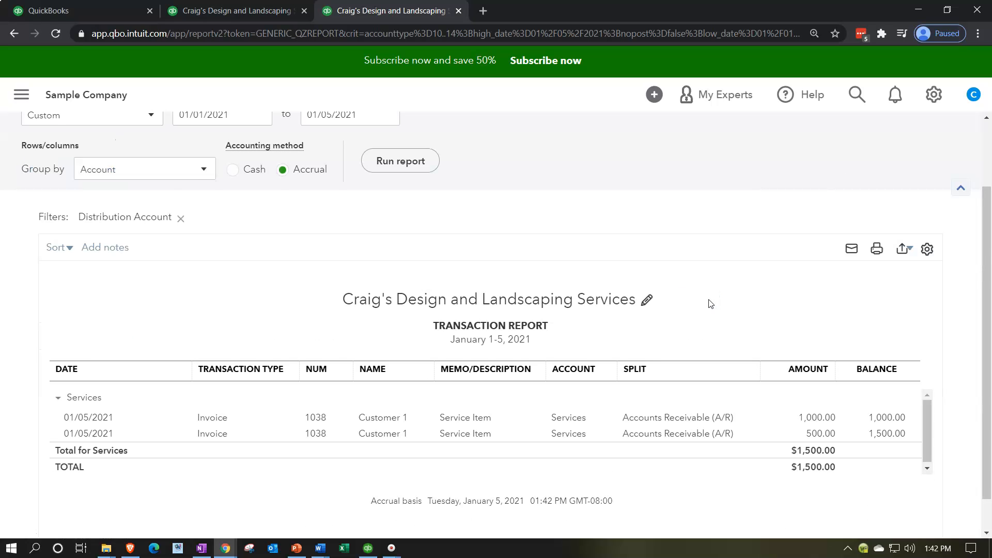
scroll(710, 304, "down", 1)
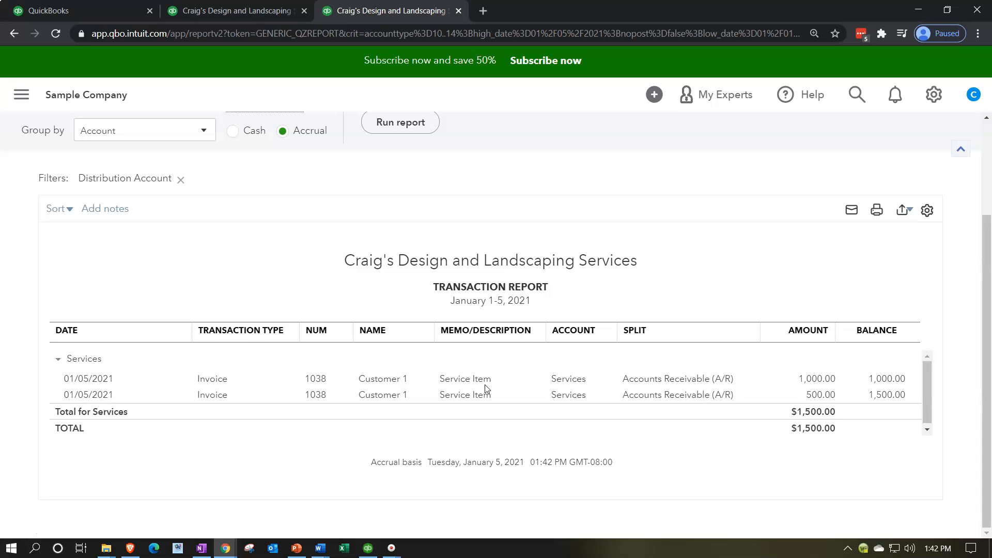
left_click(822, 380)
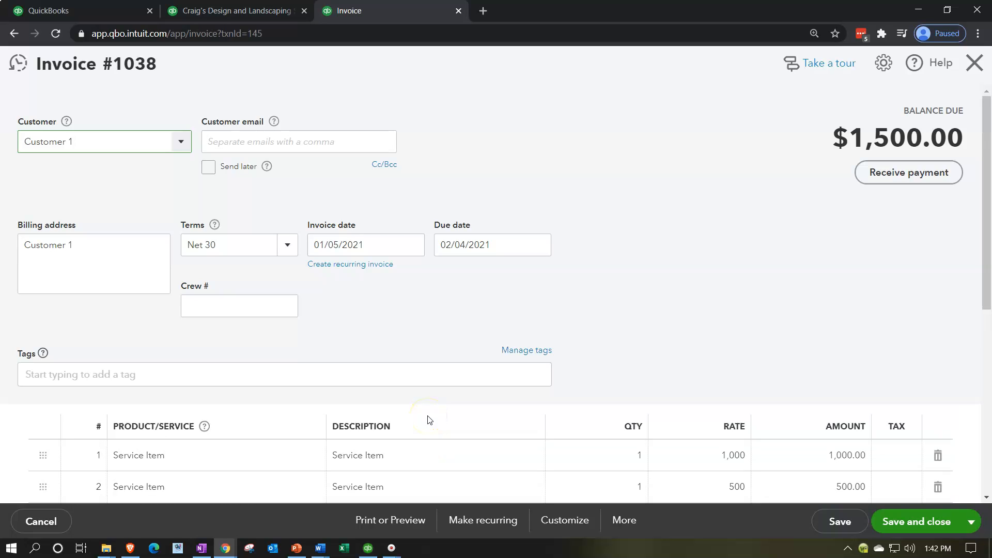
- Close Customer 1's invoice and return from the Services transaction report to the Profit and Loss report
scroll(428, 420, "down", 2)
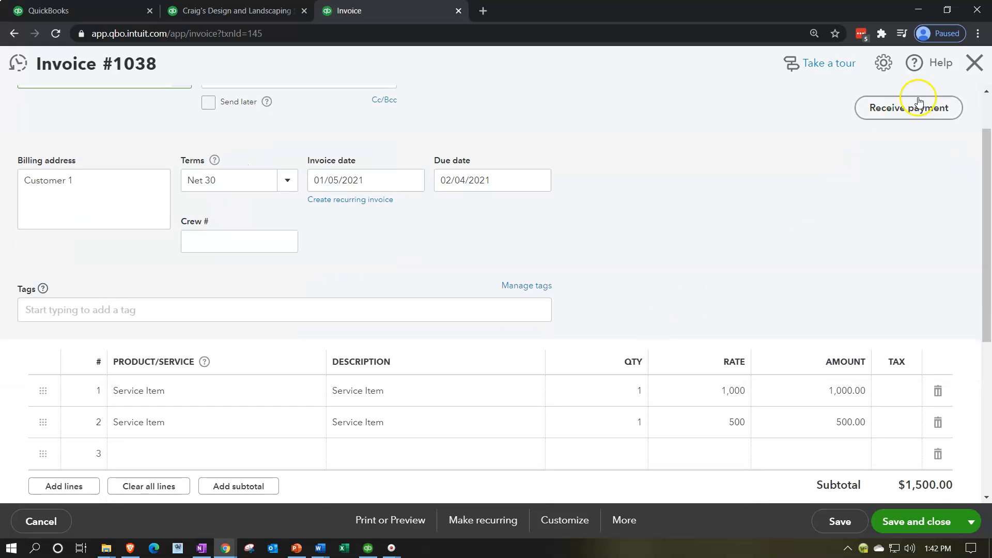
left_click(973, 72)
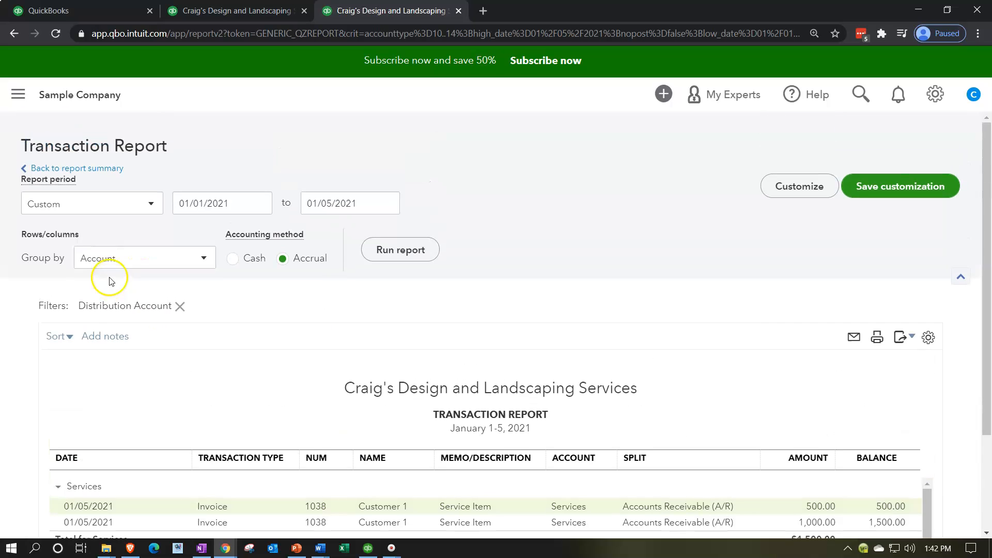
left_click(97, 169)
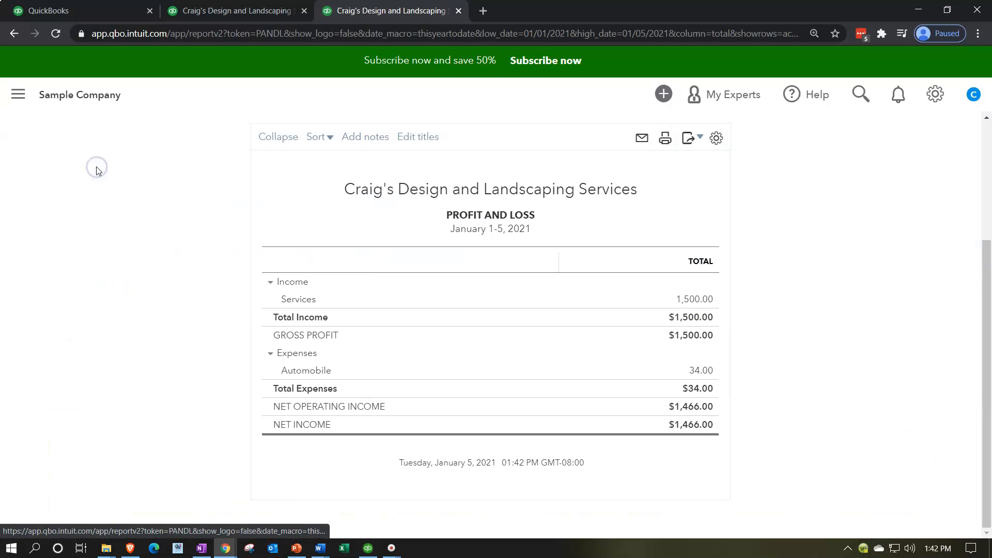
- Drill down into the Accounts Receivable (A/R) amount on the Balance Sheet and examine Customer 1's invoice line
left_click(248, 11)
scroll(266, 390, "up", 3)
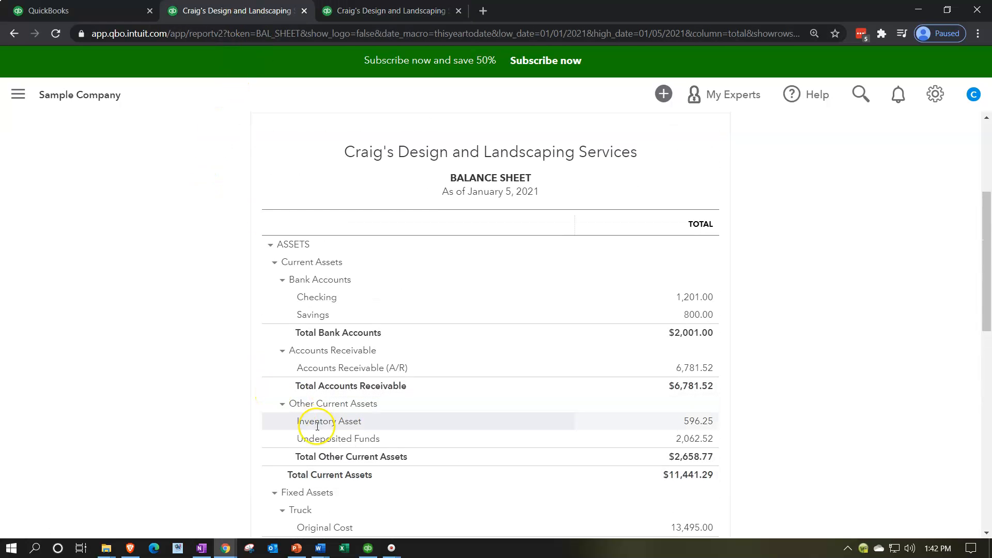
left_click(710, 368)
scroll(711, 370, "down", 2)
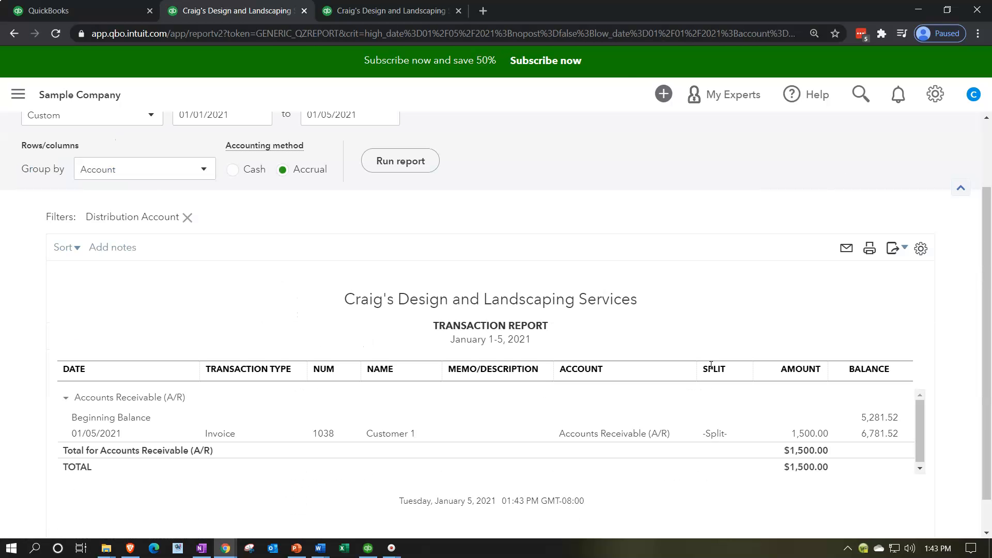
scroll(537, 389, "down", 1)
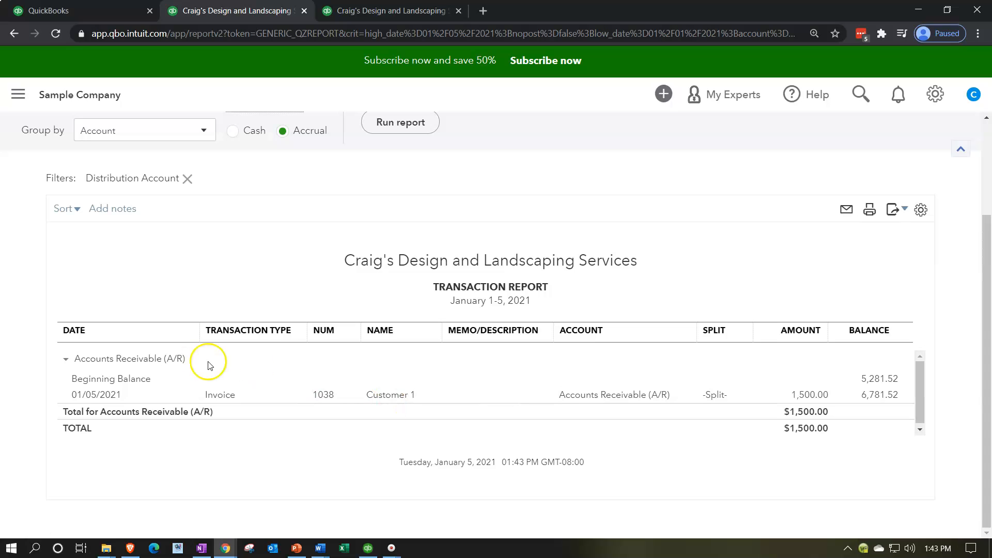
scroll(133, 377, "up", 2)
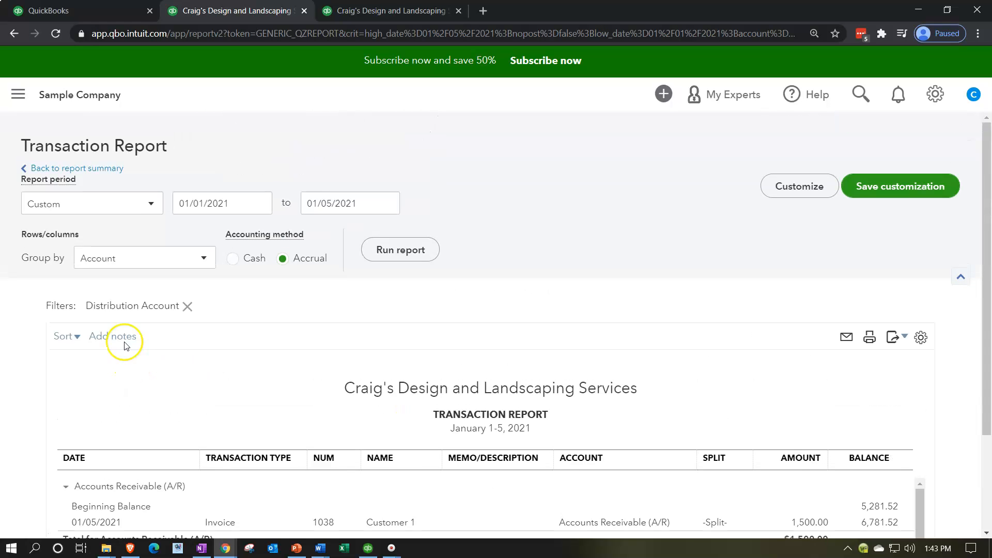
- Return from the Accounts Receivable transaction report to the Balance Sheet and review its current assets
left_click(102, 168)
scroll(102, 171, "down", 3)
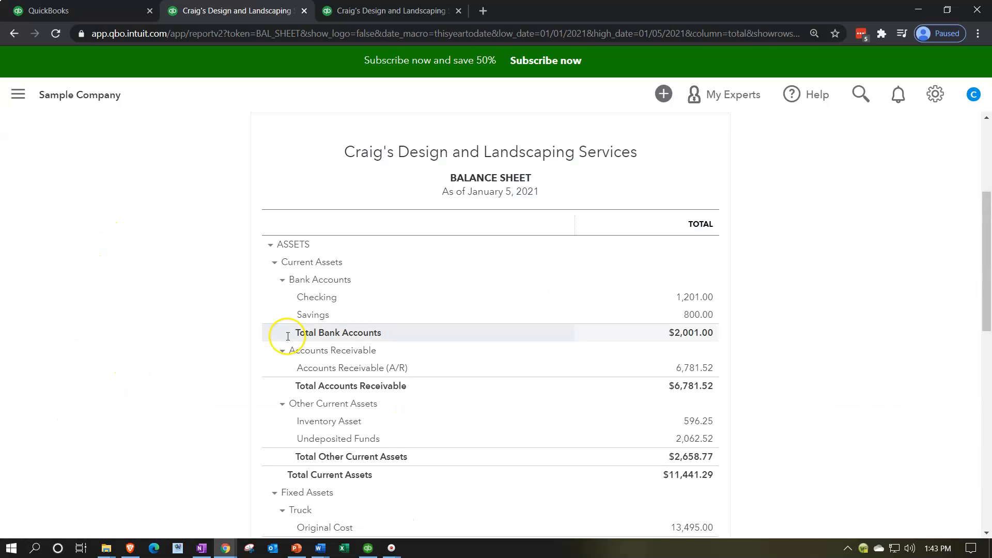
scroll(233, 350, "down", 1)
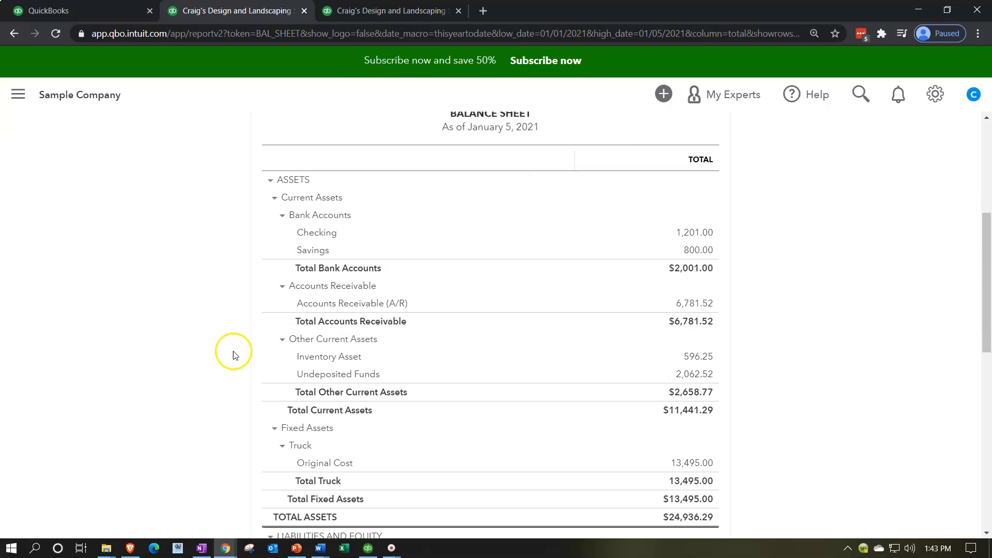
- Duplicate the browser tab holding the Profit and Loss report and open the list of reports in the copy
right_click(399, 13)
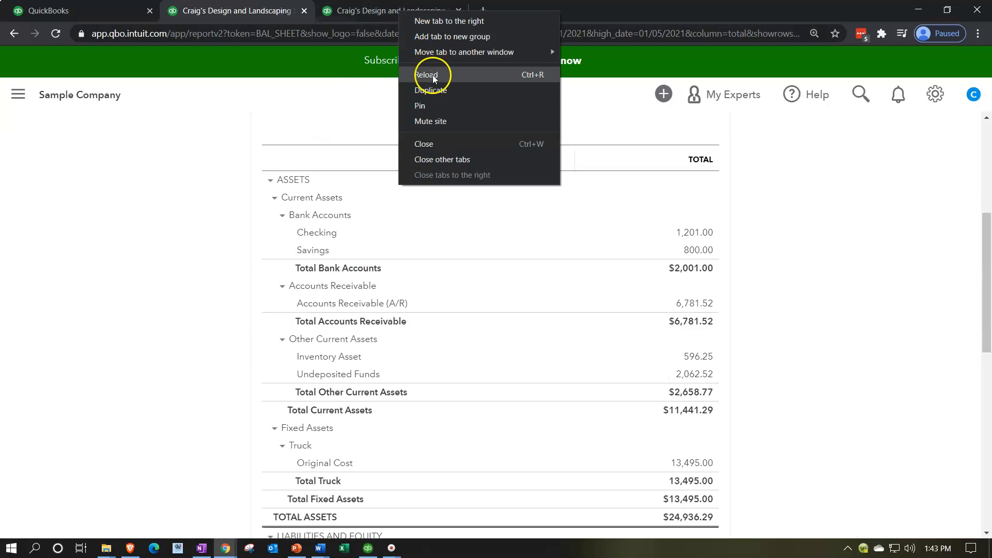
left_click(436, 90)
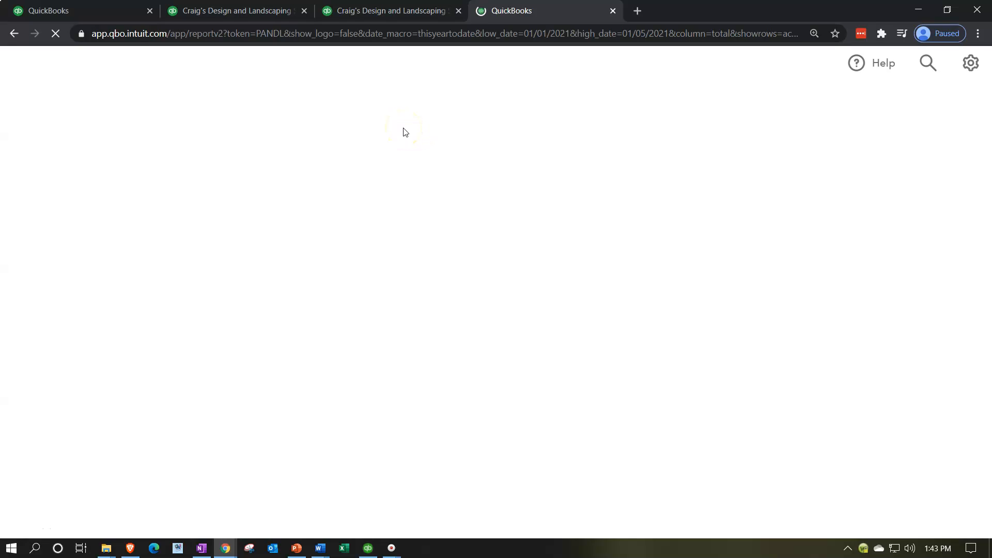
left_click(395, 134)
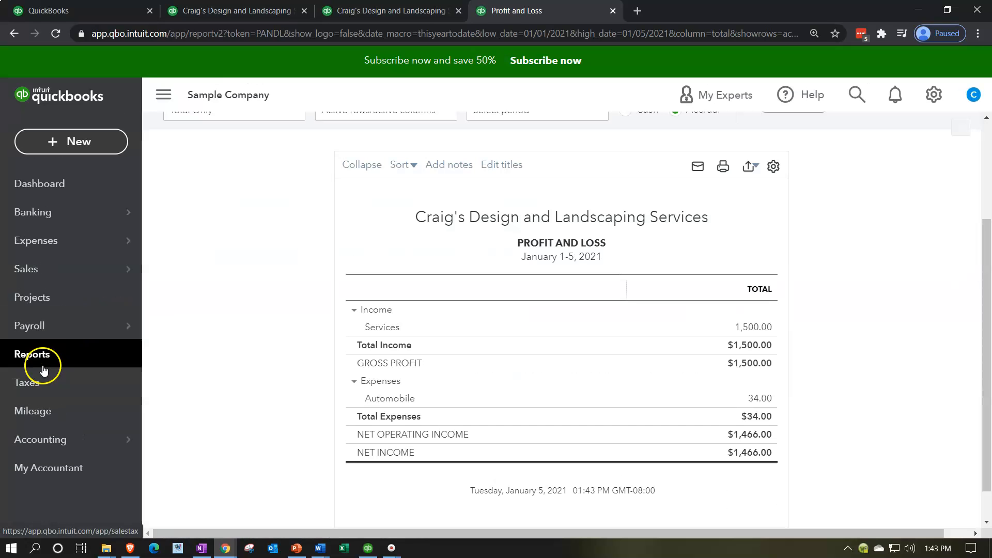
left_click(43, 364)
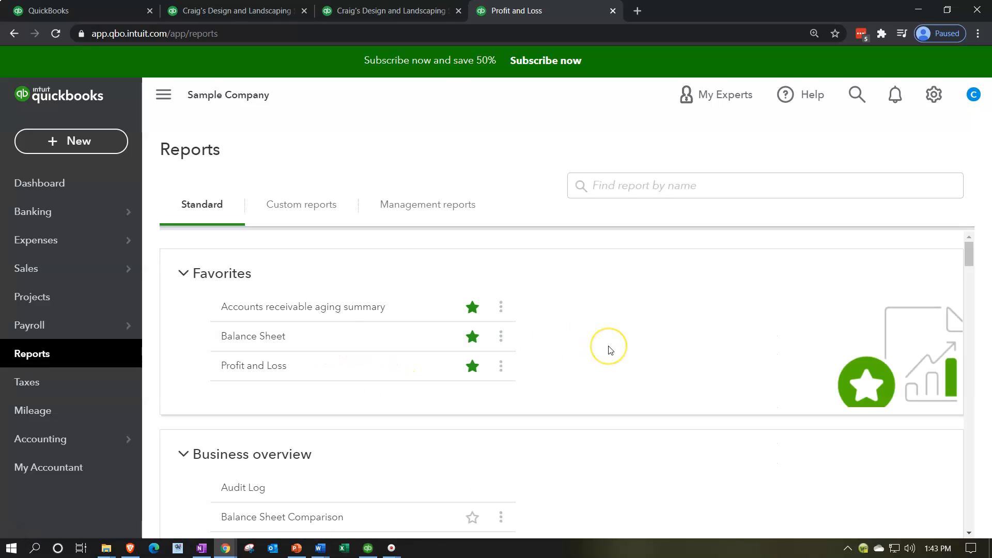
scroll(602, 351, "down", 3)
scroll(610, 350, "down", 8)
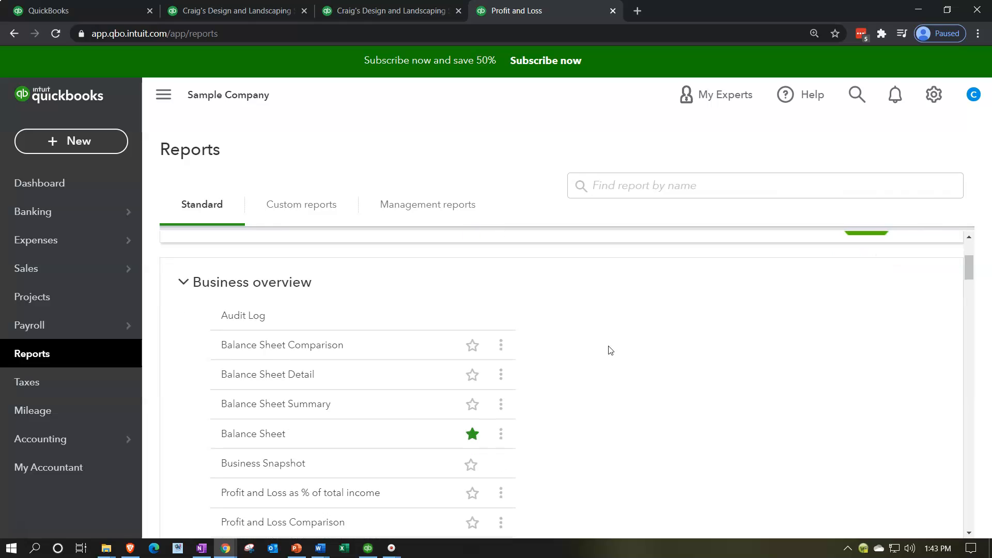
scroll(610, 350, "down", 4)
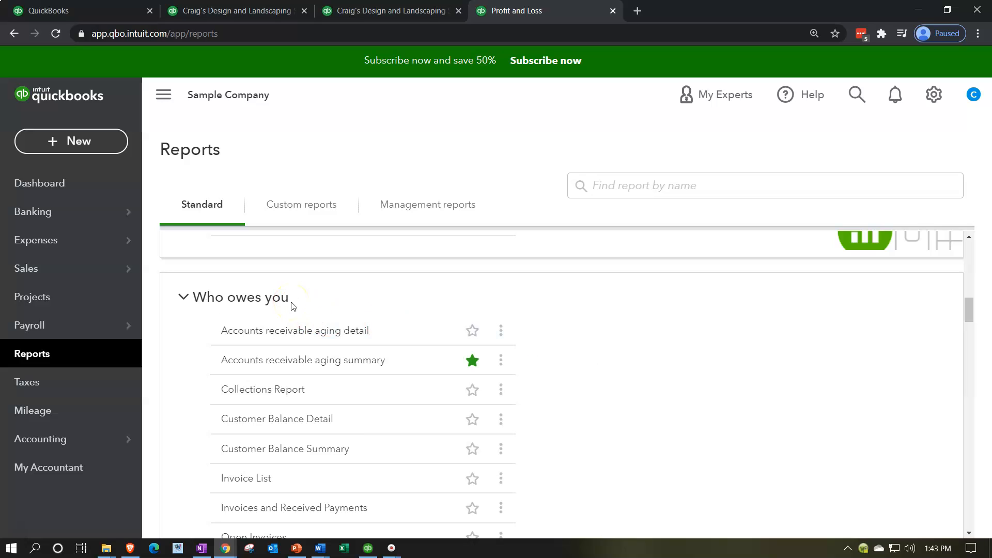
scroll(326, 387, "down", 1)
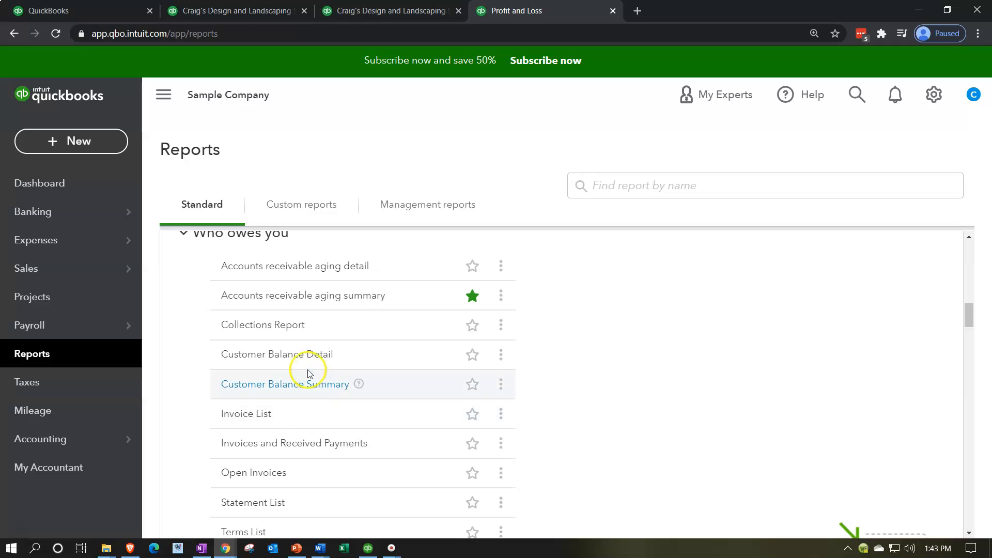
left_click(304, 391)
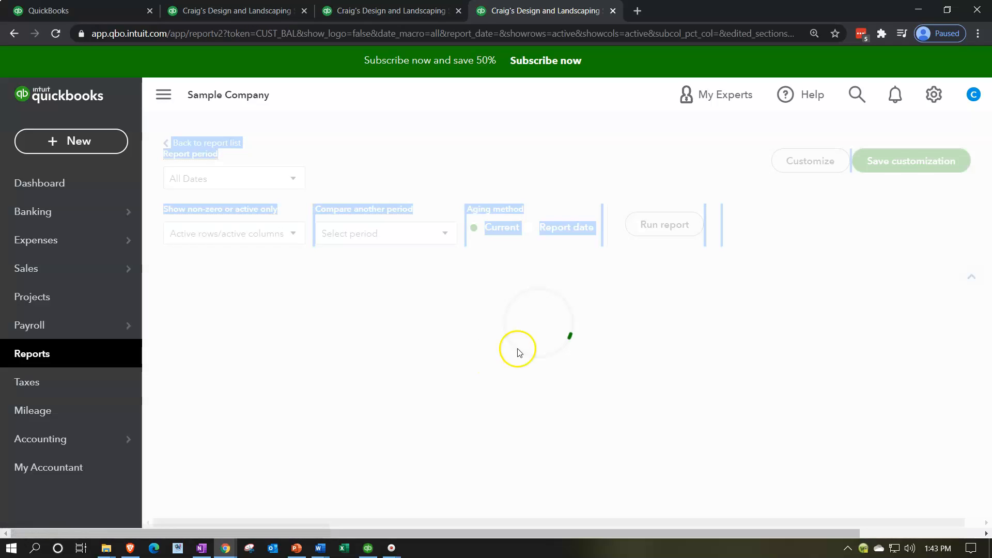
left_click(14, 35)
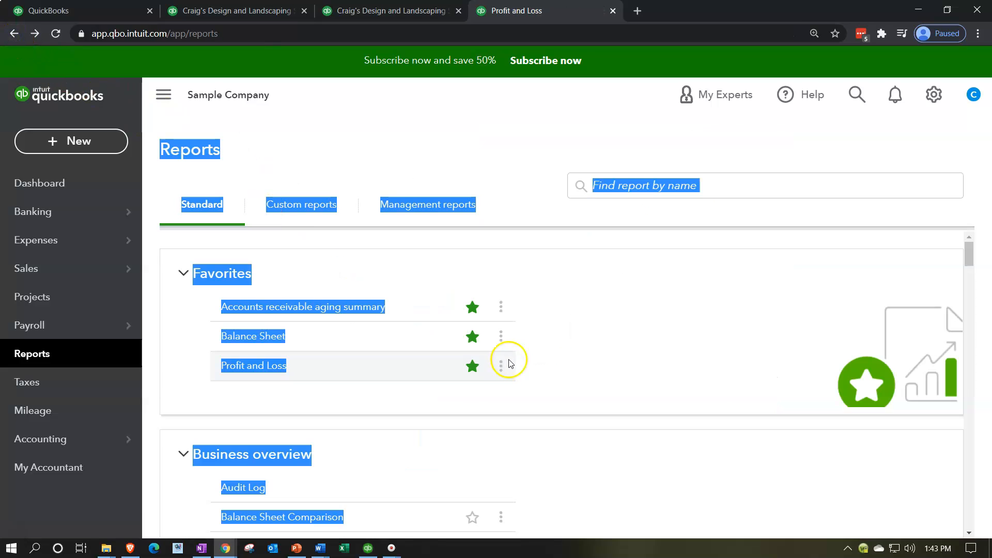
left_click(598, 317)
- Open the Customer Balance Detail report from the Who owes you group of standard reports
scroll(600, 318, "down", 4)
scroll(599, 320, "down", 5)
scroll(600, 320, "up", 8)
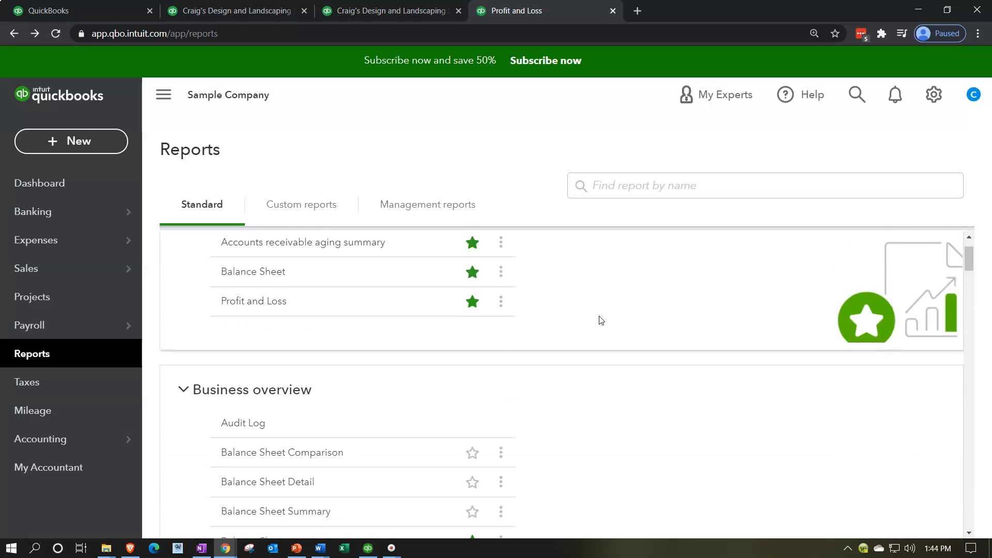
scroll(599, 321, "down", 9)
scroll(601, 321, "down", 5)
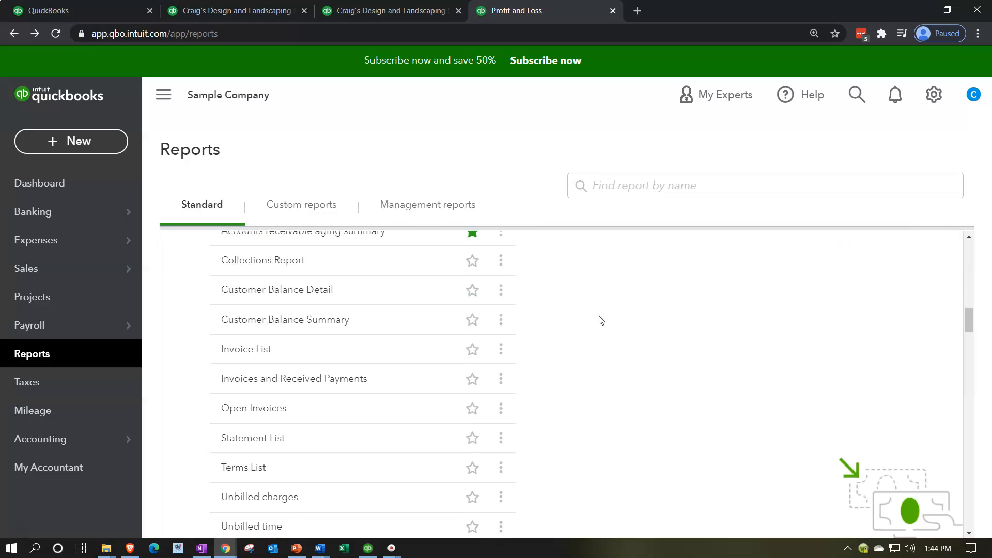
left_click(314, 294)
- Hide the navigation menu, examine Customer 1's invoice and the total open balance, and compare them with Accounts Receivable on the Balance Sheet
scroll(312, 295, "down", 3)
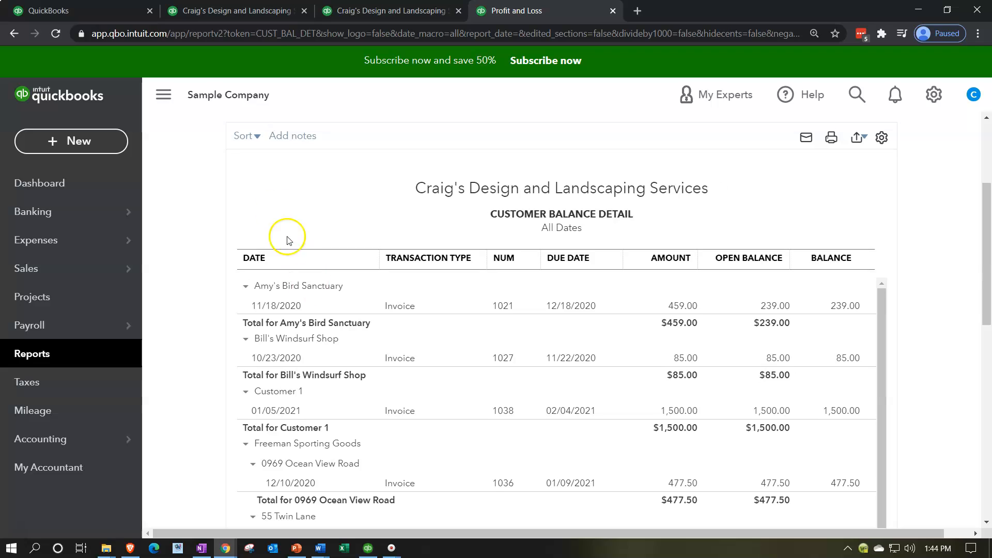
left_click(163, 95)
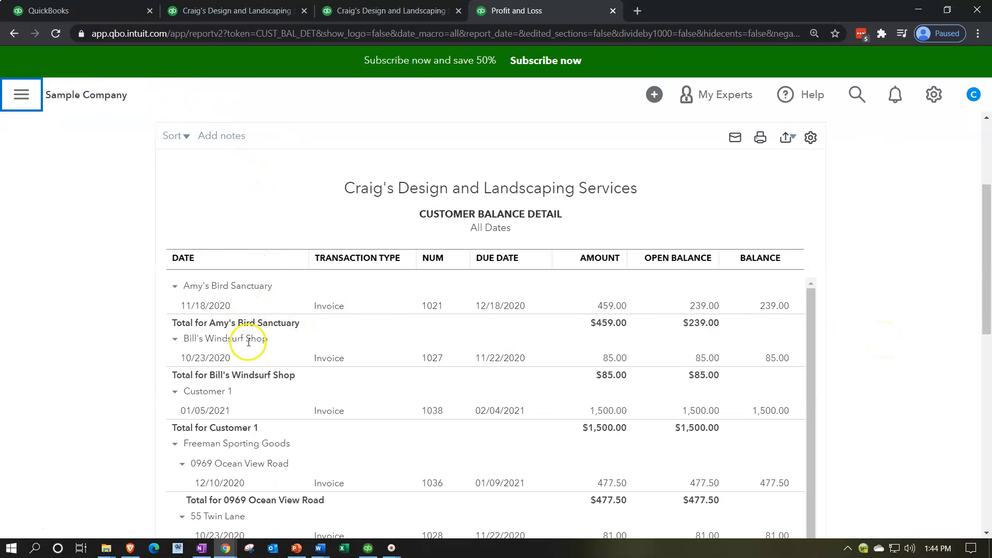
scroll(171, 351, "down", 1)
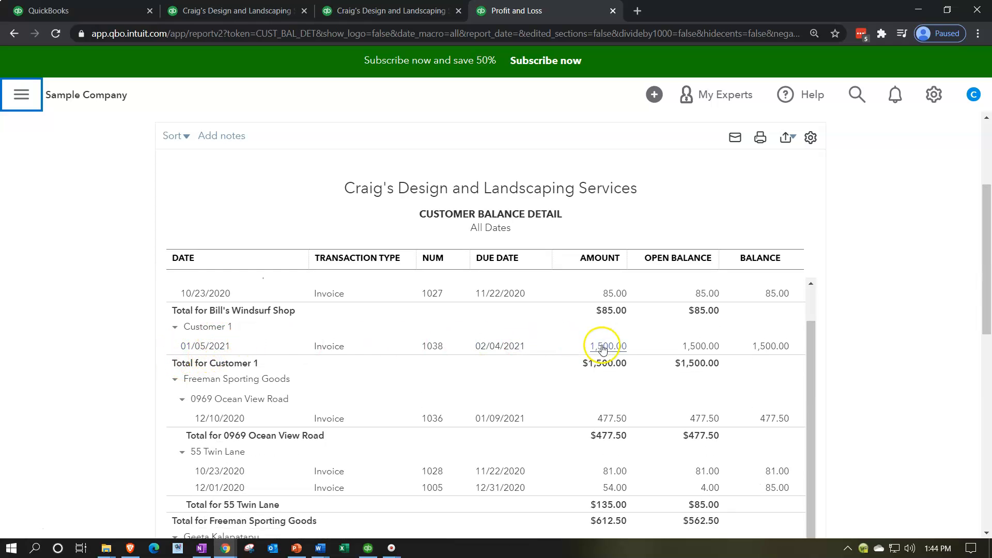
scroll(602, 348, "down", 10)
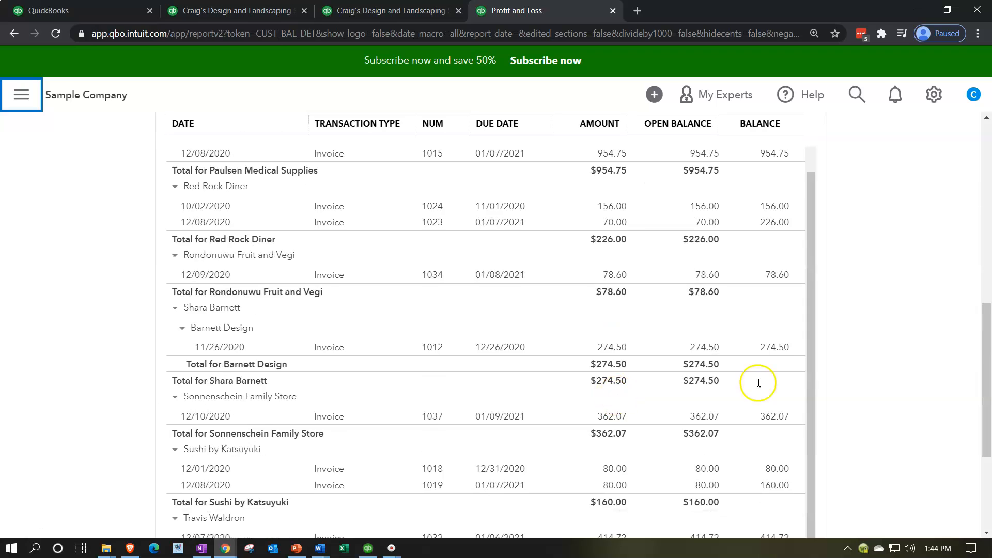
scroll(949, 356, "down", 2)
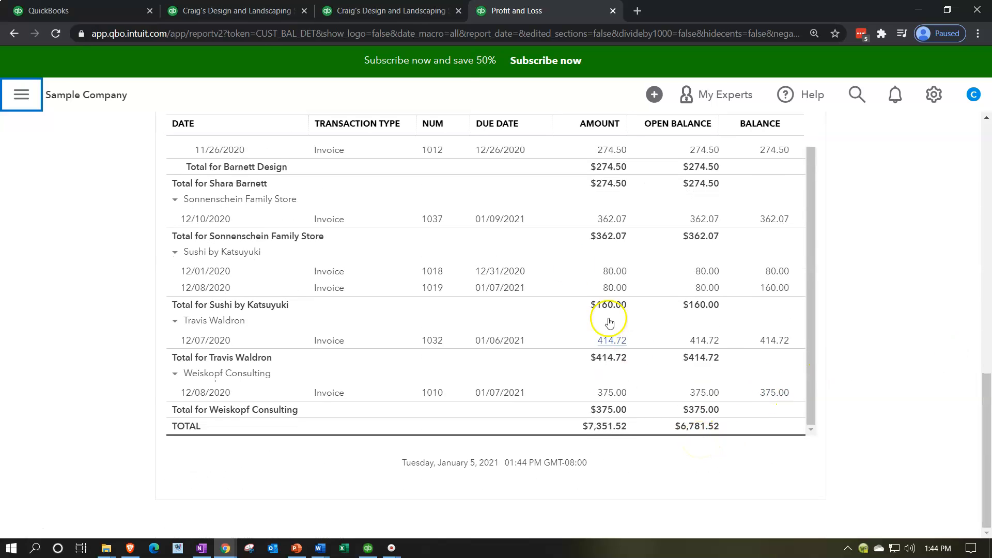
left_click(270, 7)
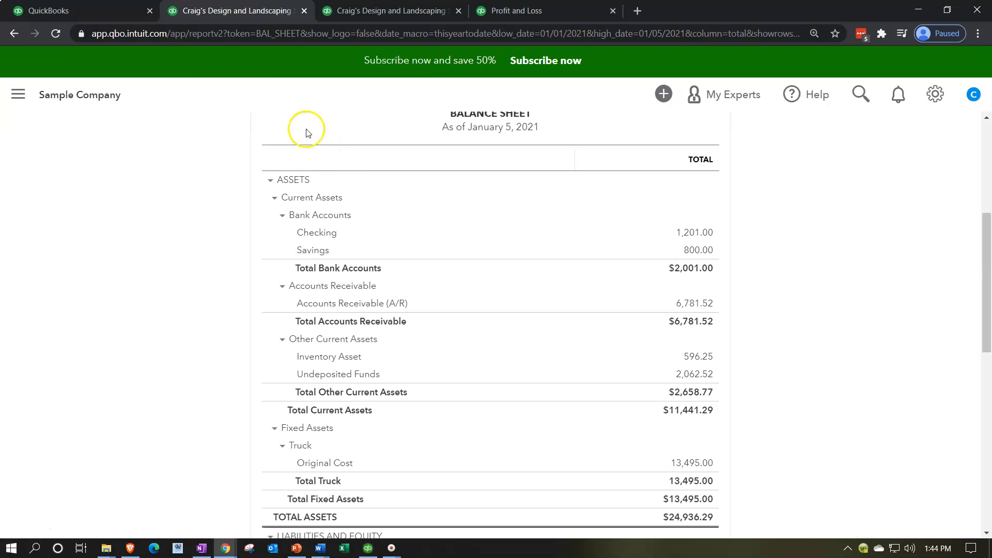
- Go to the QuickBooks Online dashboard and briefly switch to QuickBooks Desktop to view its home page workflow
left_click(93, 15)
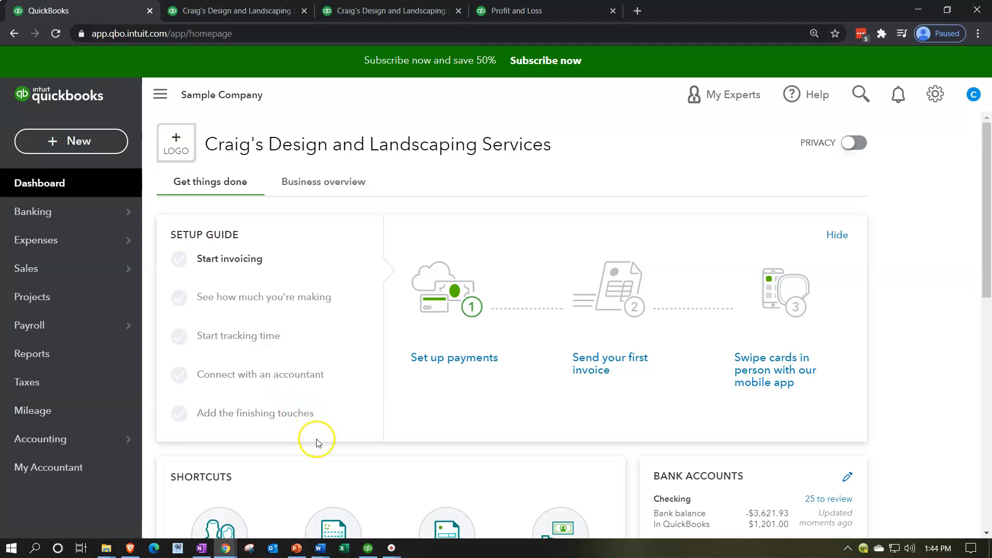
left_click(368, 548)
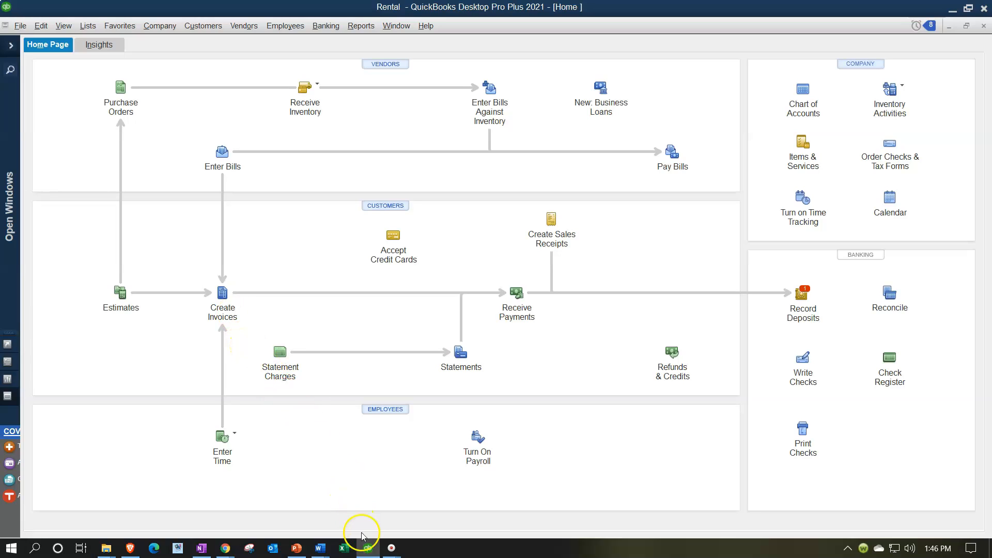
left_click(369, 549)
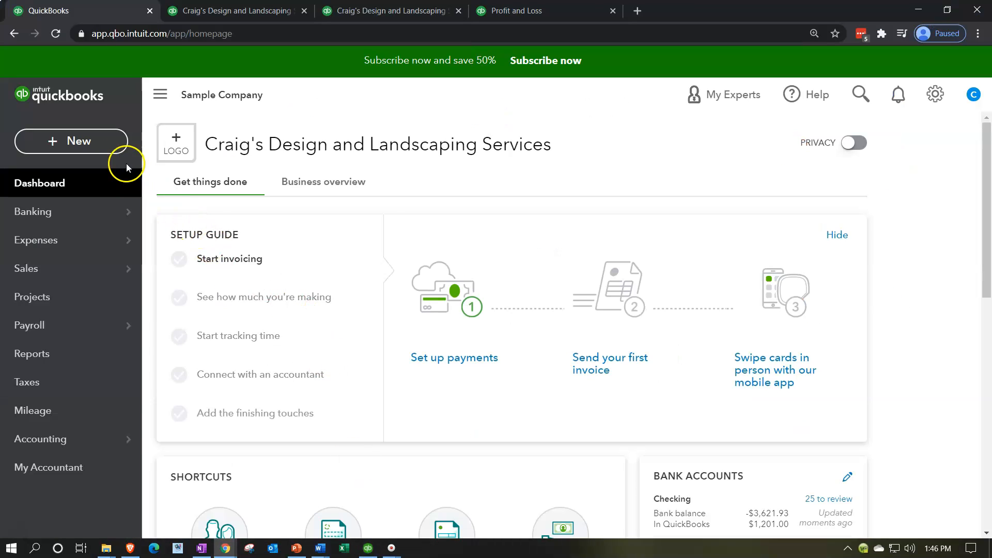
- Start a new invoice, choose Customer 1 as the customer, and move to the product/service of the first line
left_click(105, 148)
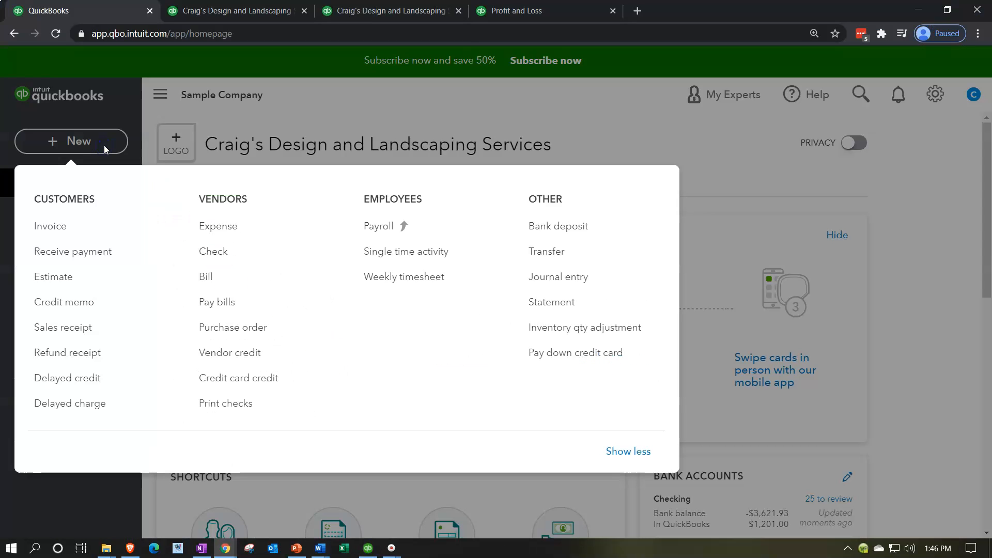
left_click(72, 227)
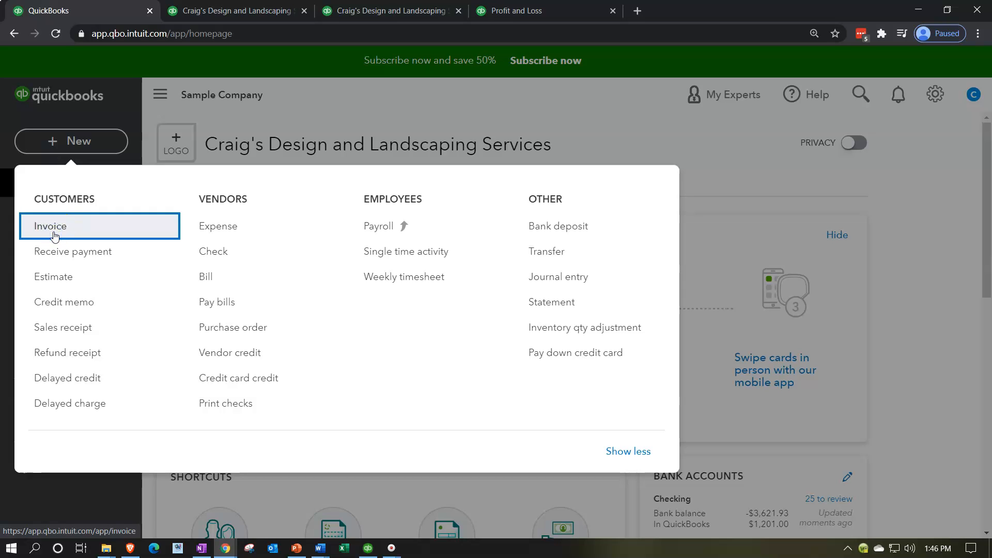
left_click(56, 231)
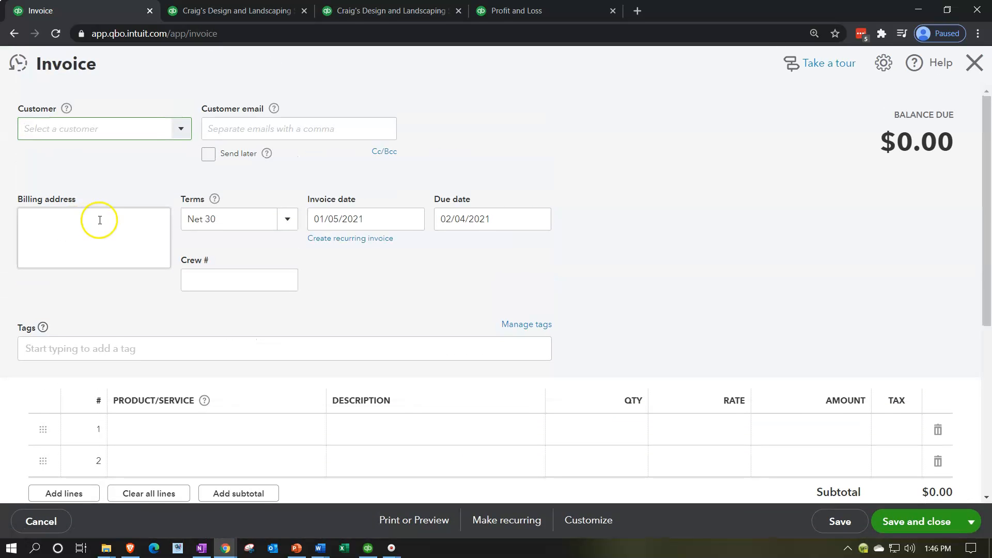
left_click(139, 130)
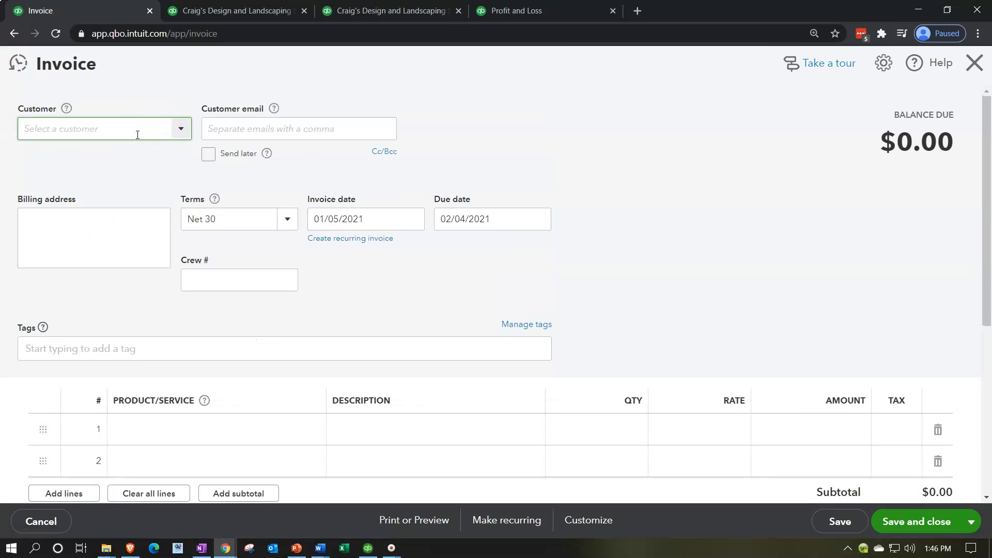
type("cu")
key("Tab")
key("Tab")
key("Tab")
key("Tab")
key("Tab")
key("Tab")
key("Tab")
key("Tab")
key("Tab")
key("Tab")
key("Tab")
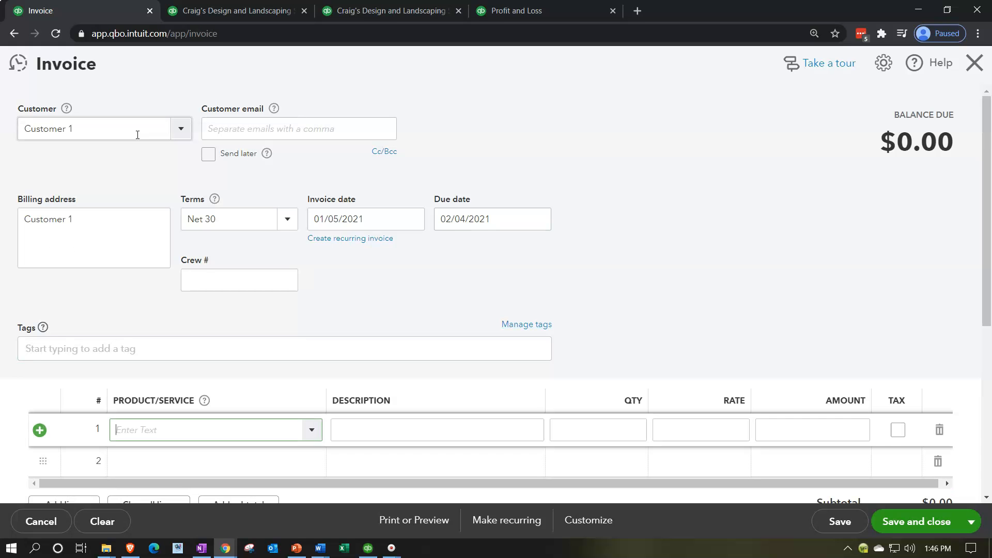
- Add a new product named Inventory from the first invoice line and choose Inventory as its type
scroll(445, 257, "down", 1)
left_click(249, 370)
type("In")
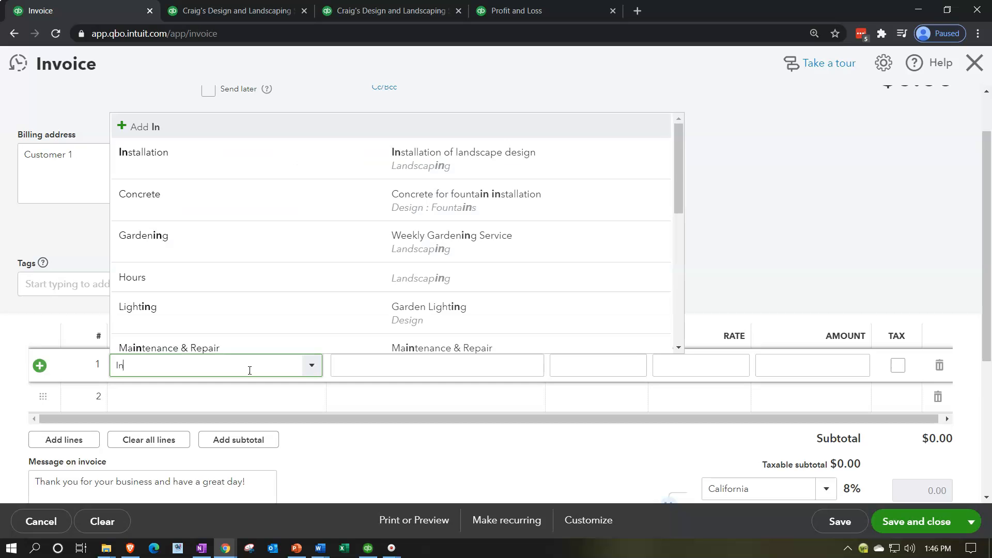
type("ventroy")
key("BackSpace")
key("BackSpace")
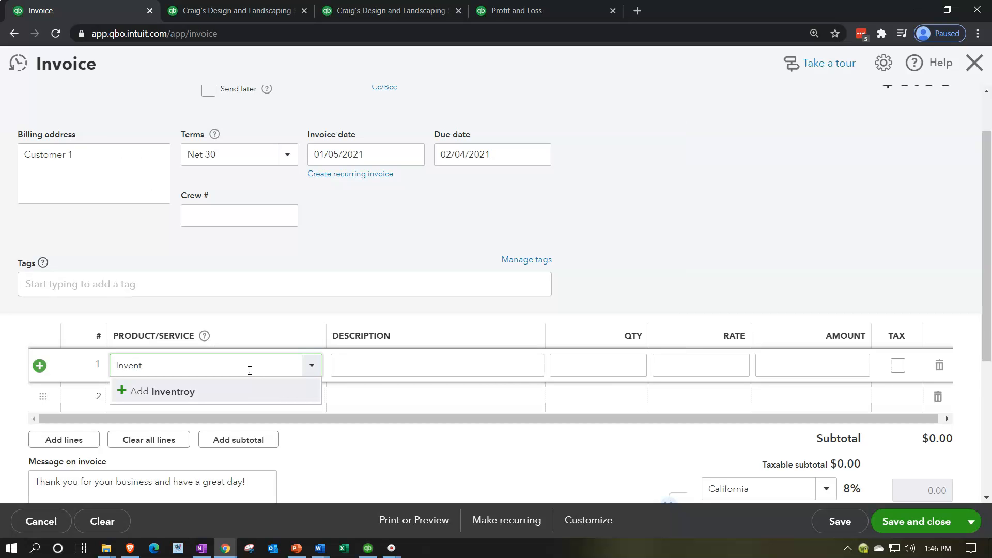
type("ory")
key("Return")
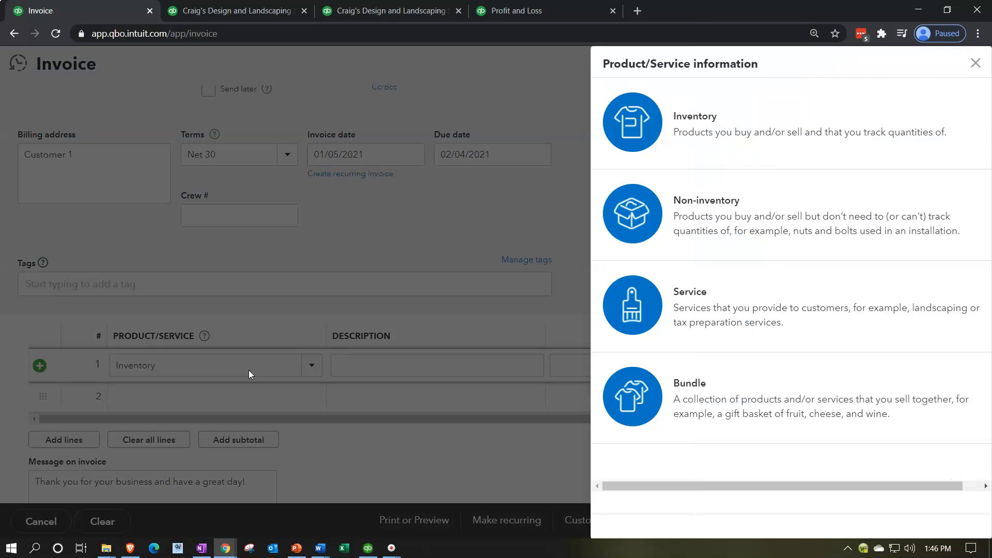
left_click(631, 135)
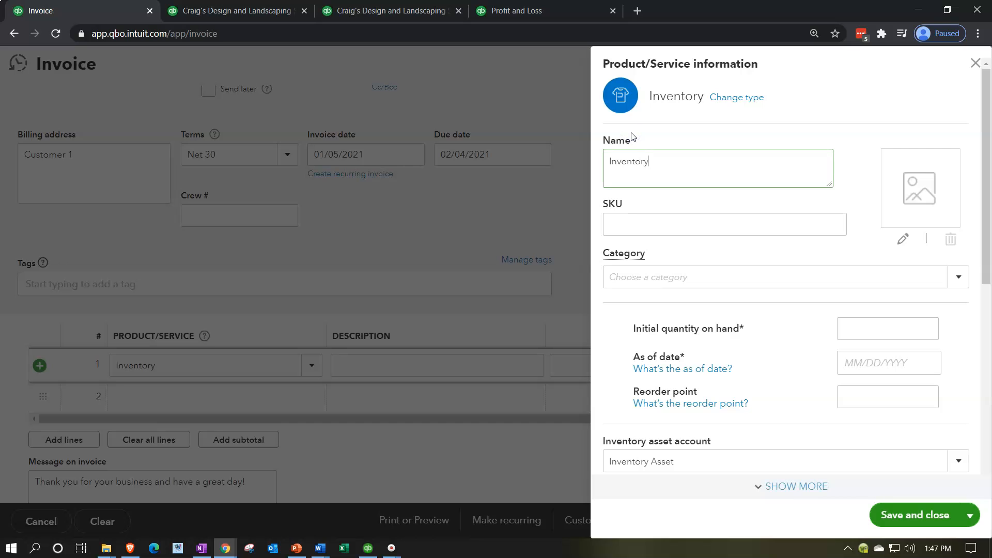
- Set the new item's initial quantity on hand to 500 with an as-of date of 01/01/2021
left_click_drag(657, 171, 600, 162)
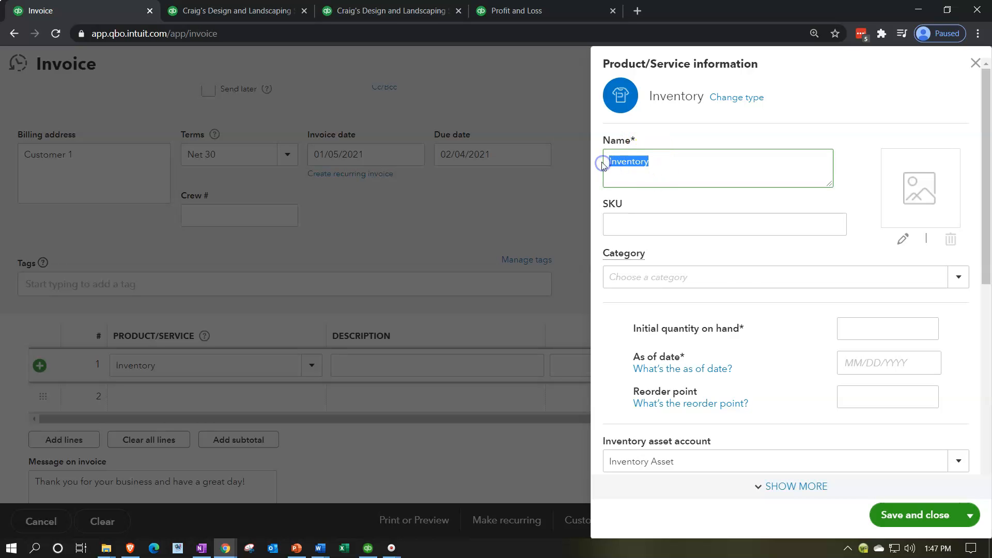
scroll(742, 304, "down", 1)
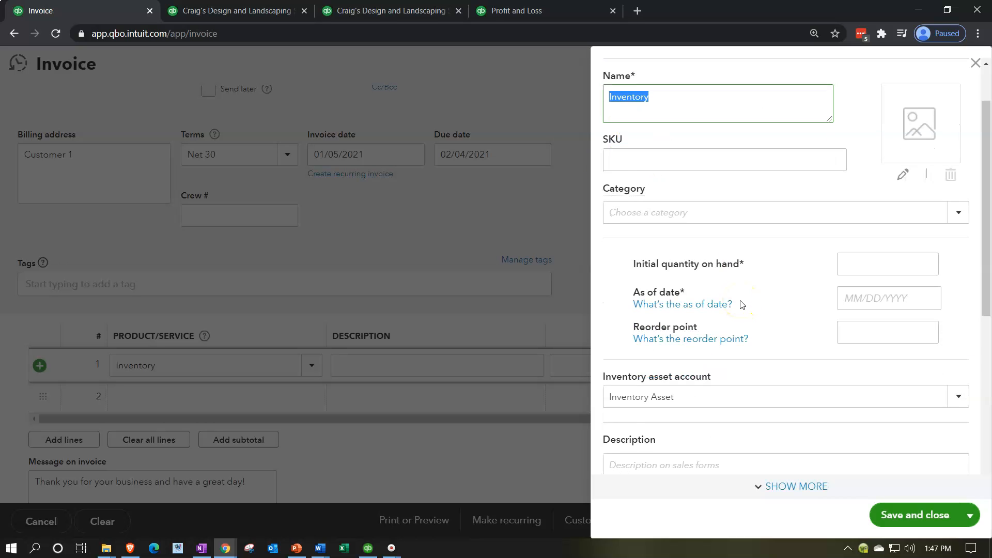
scroll(742, 304, "down", 1)
left_click(849, 205)
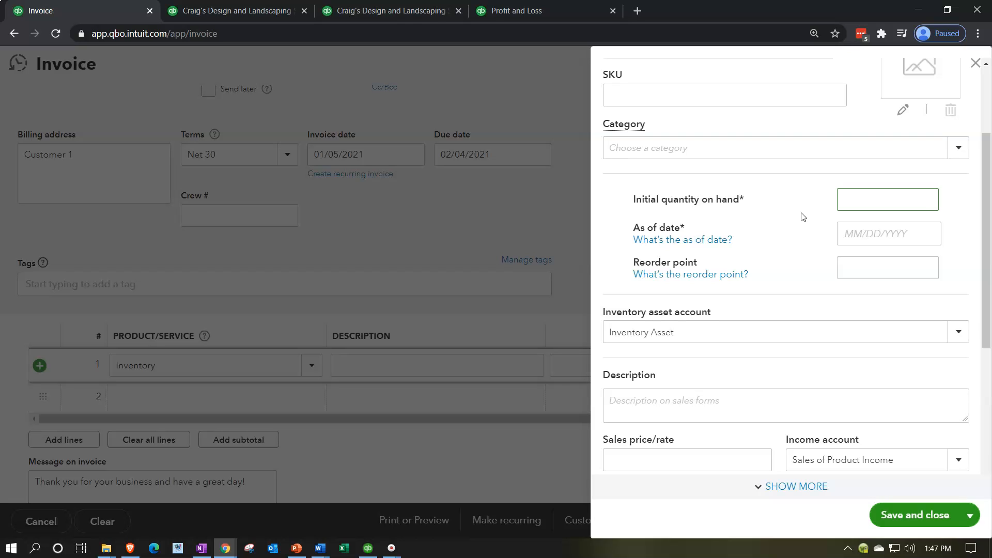
type("500")
key("Tab")
left_click(899, 231)
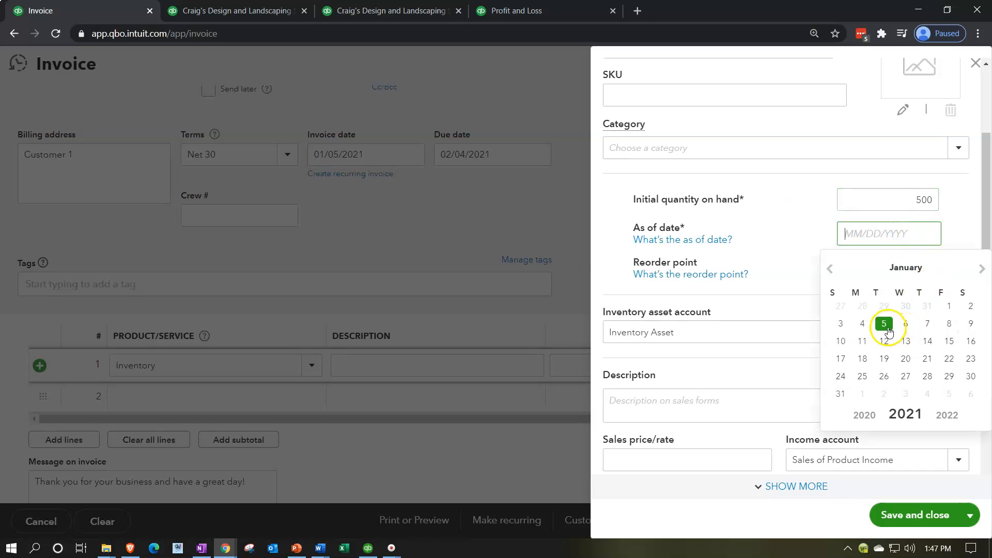
left_click(946, 308)
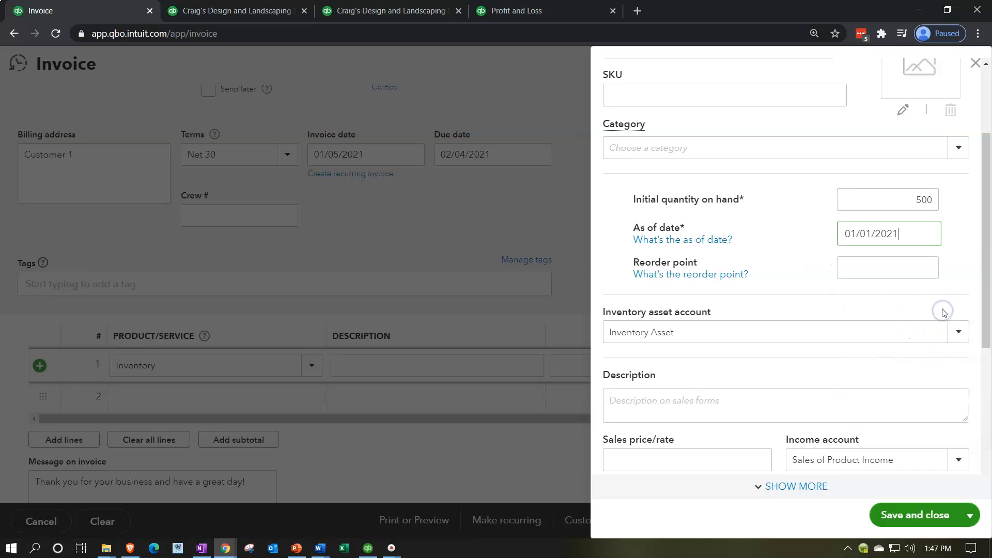
left_click(887, 268)
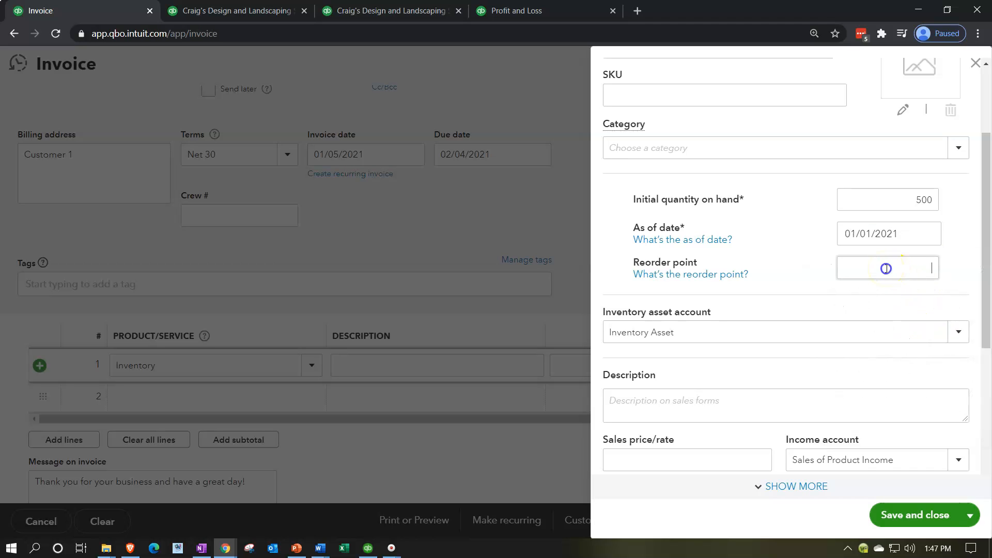
left_click(791, 262)
- Enter Inventory as the item's sales description and set its sales price to 2,000
scroll(793, 266, "down", 1)
left_click(698, 339)
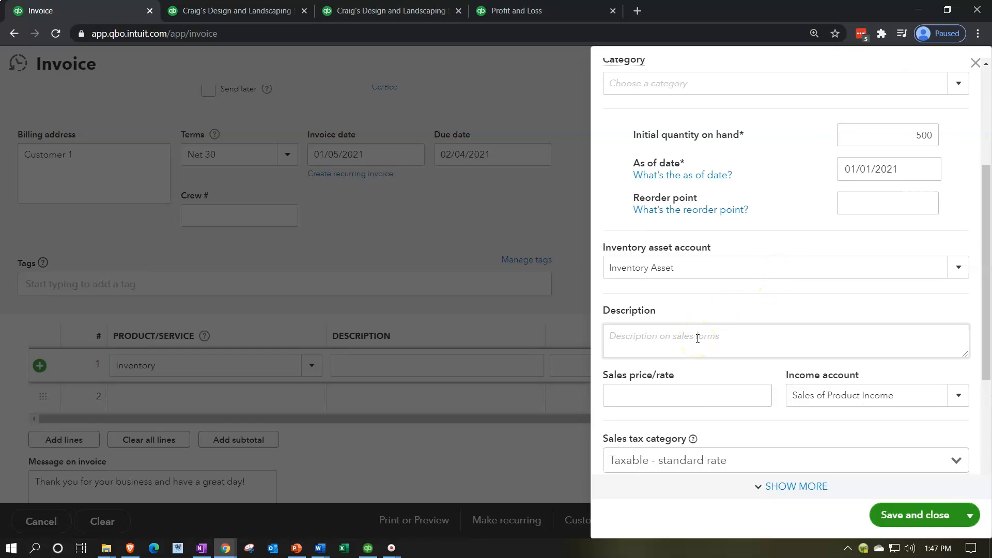
type("Inventory")
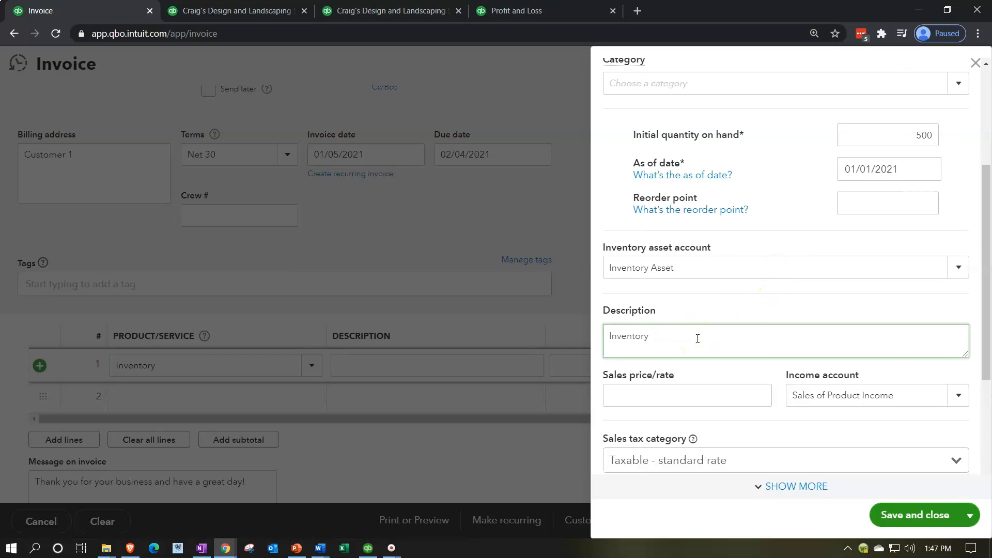
scroll(700, 301, "down", 1)
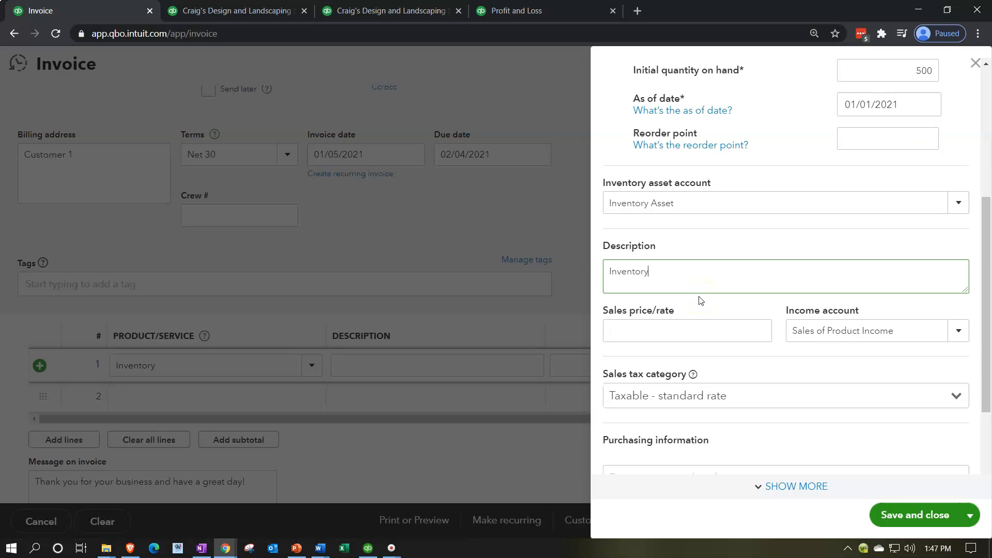
scroll(738, 203, "down", 1)
scroll(738, 203, "down", 1)
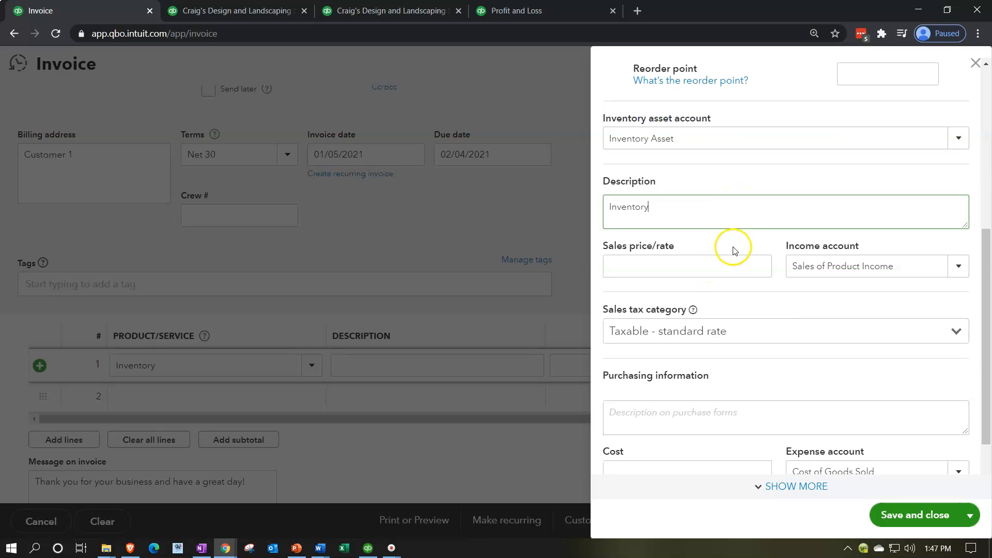
left_click(729, 266)
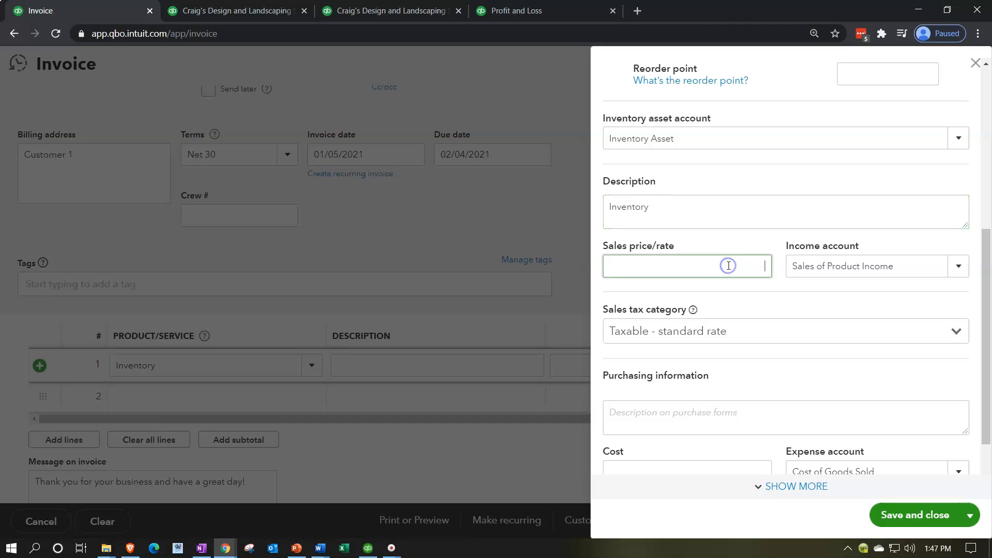
scroll(729, 266, "down", 1)
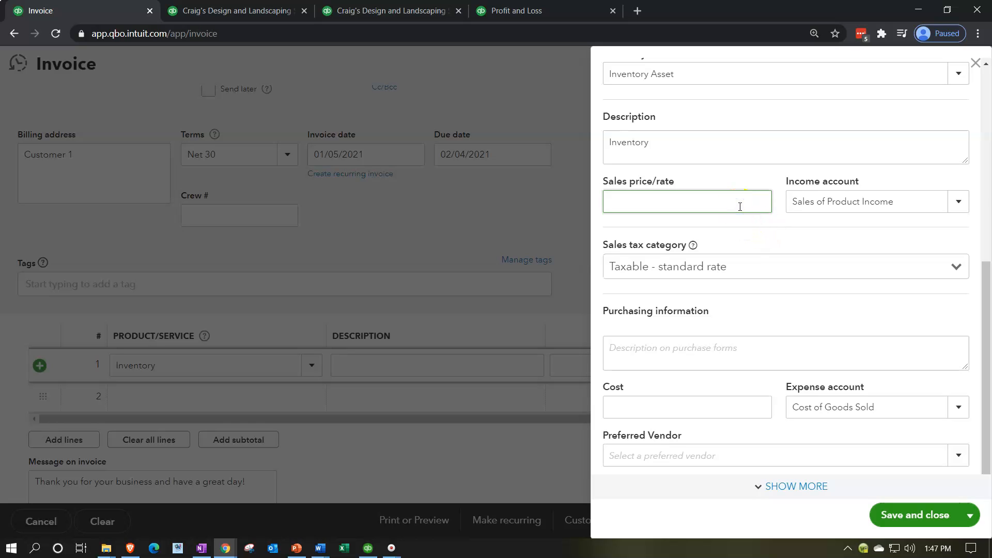
type("2000")
key("Tab")
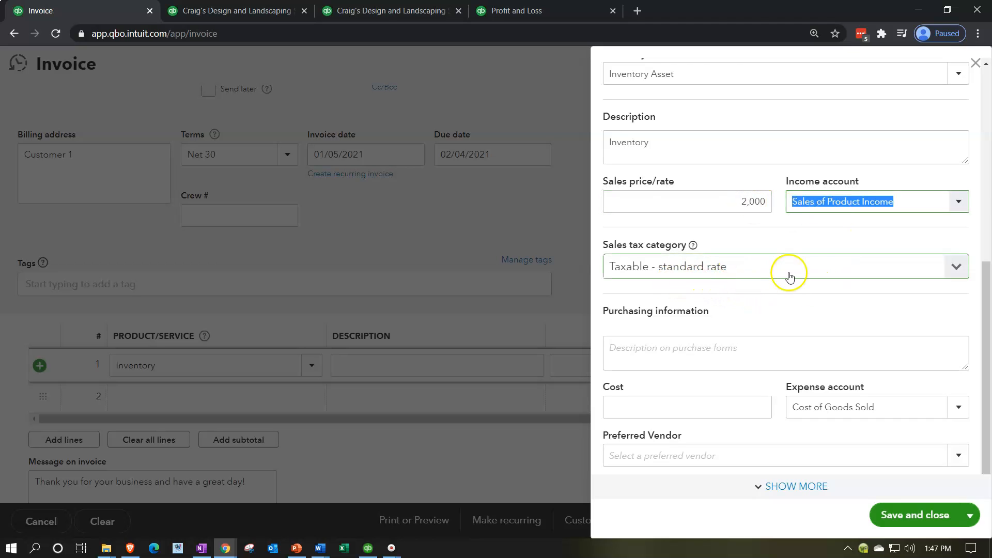
left_click(954, 268)
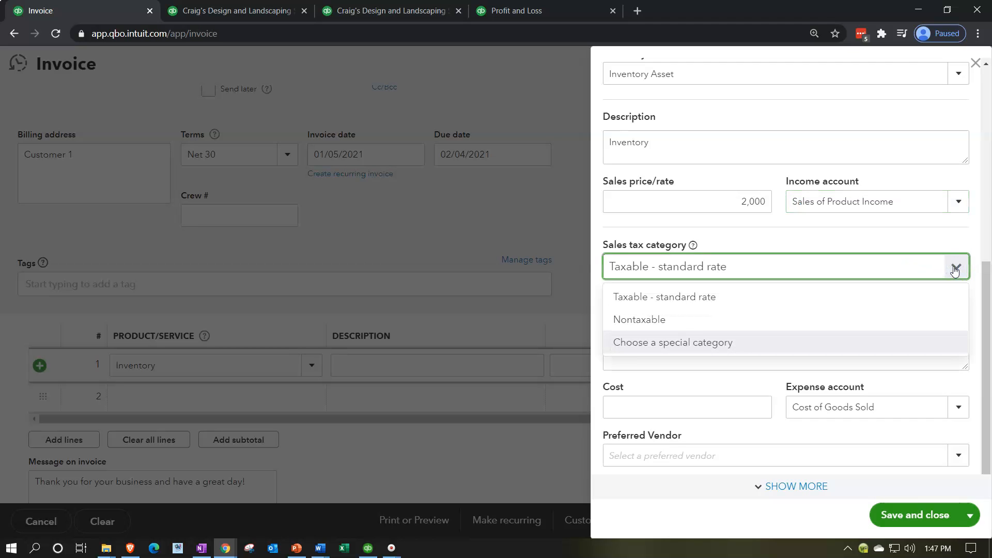
left_click(955, 268)
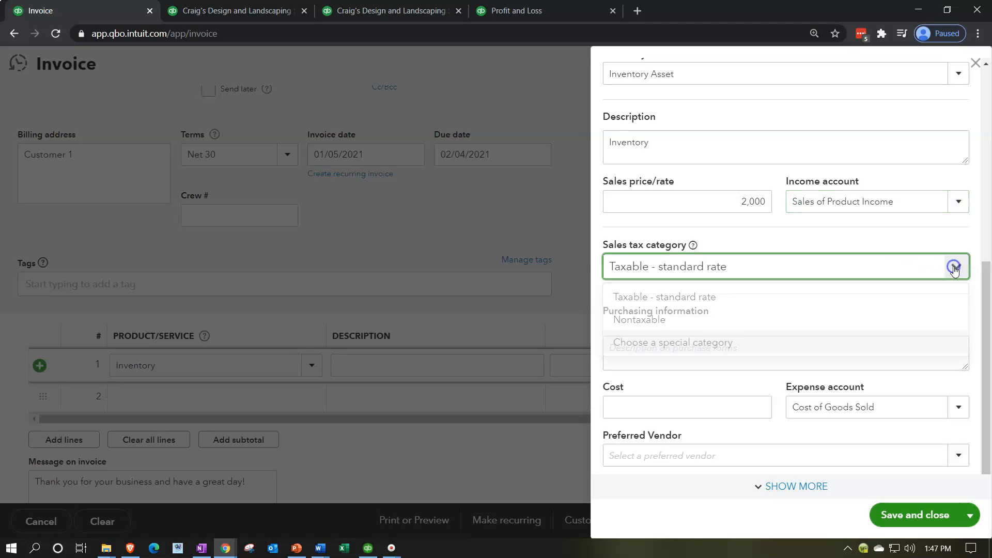
- Enter Inventory as the purchase description, set the cost to 1,500, and save the item to return to the invoice
scroll(826, 315, "down", 1)
left_click(689, 344)
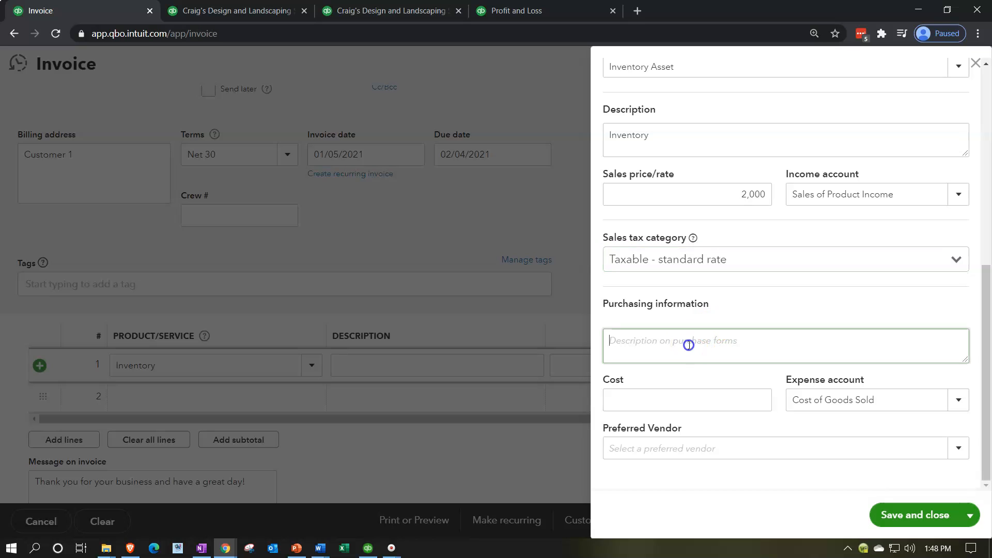
type("Inventory")
left_click(653, 401)
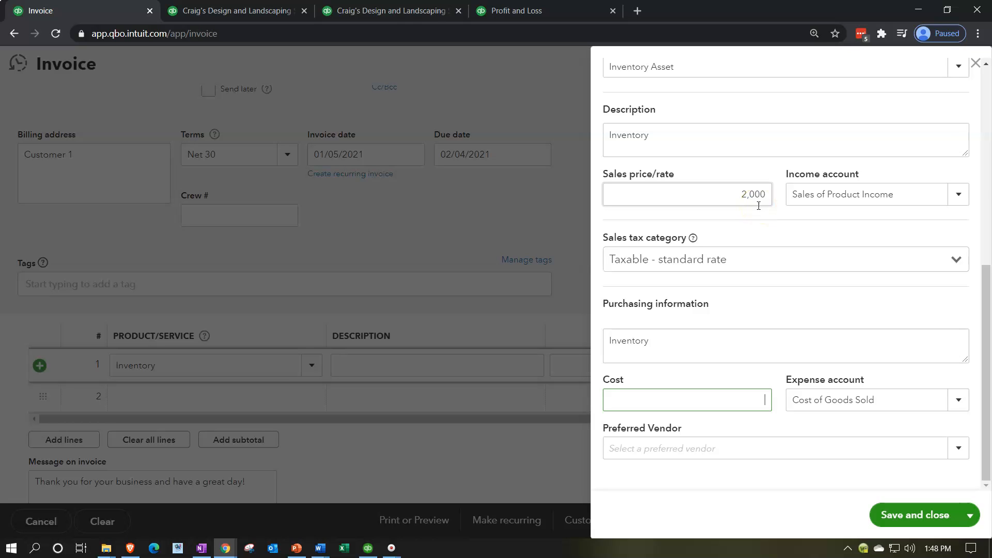
type("1,000")
key("Tab")
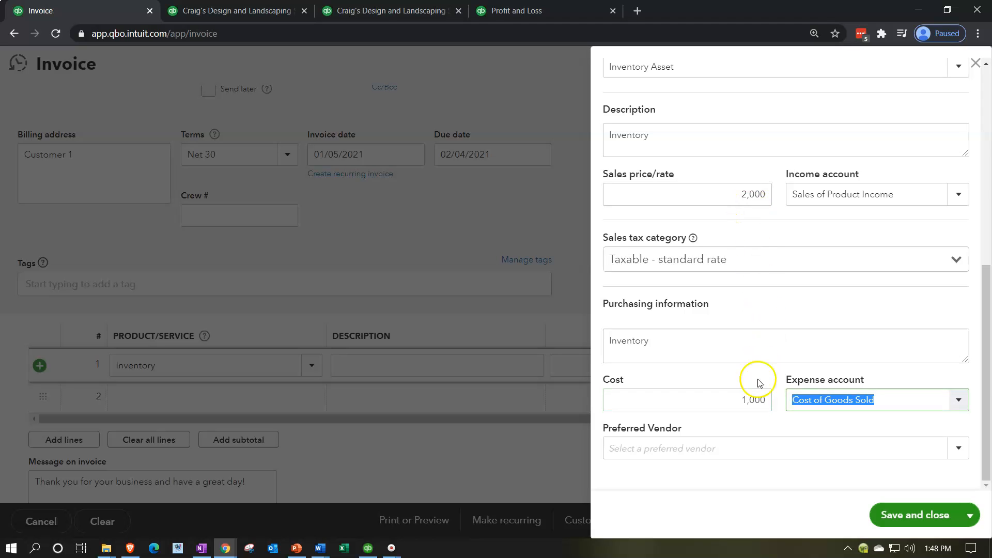
left_click(753, 399)
type("1500")
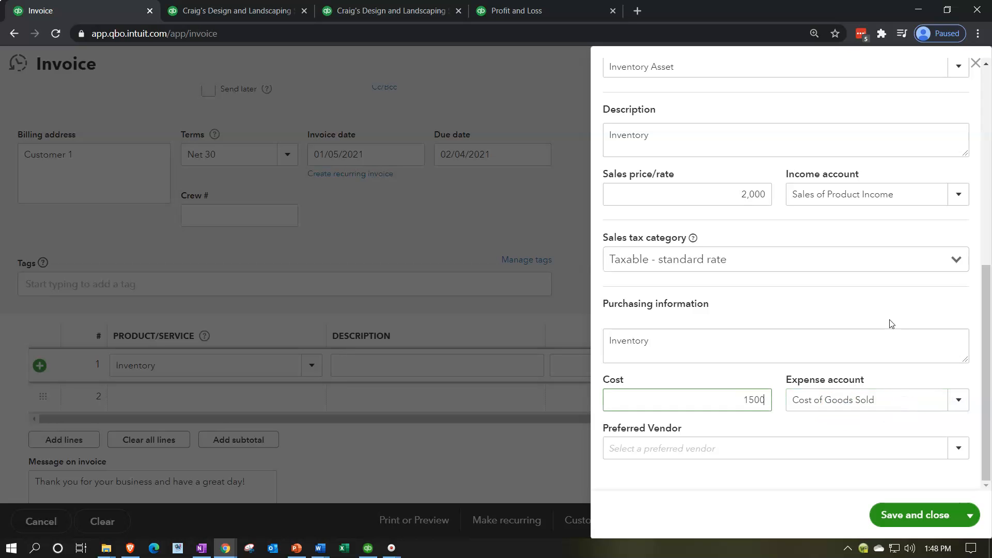
key("Tab")
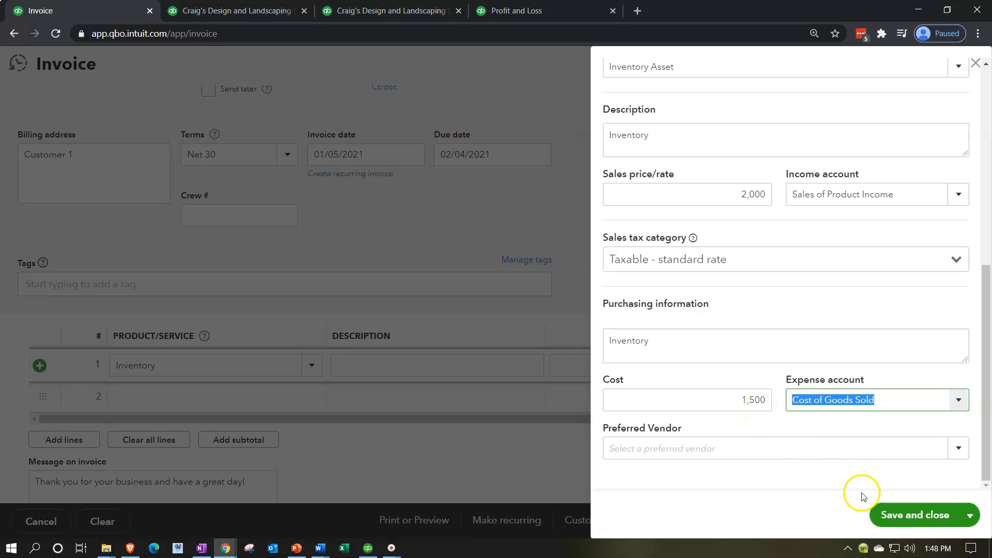
left_click(969, 516)
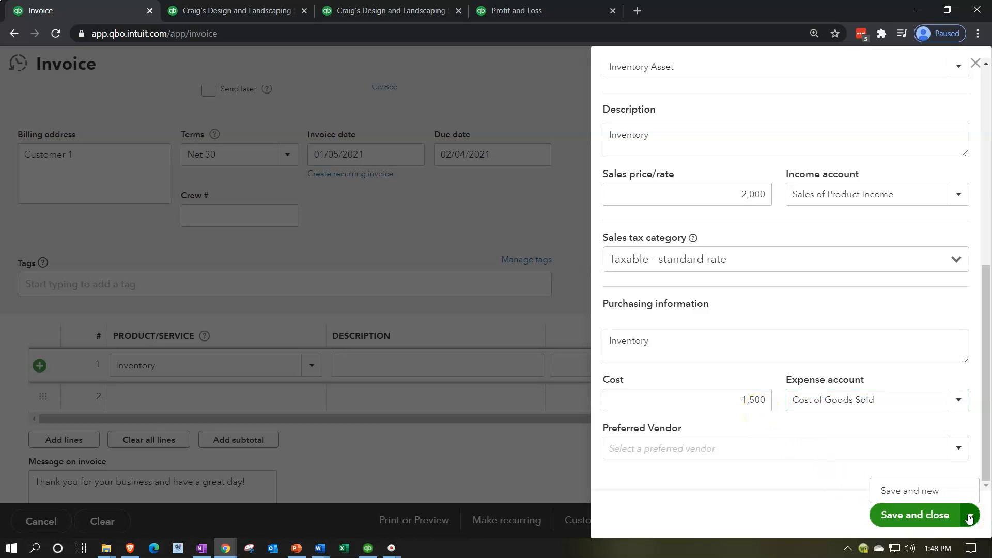
left_click(929, 515)
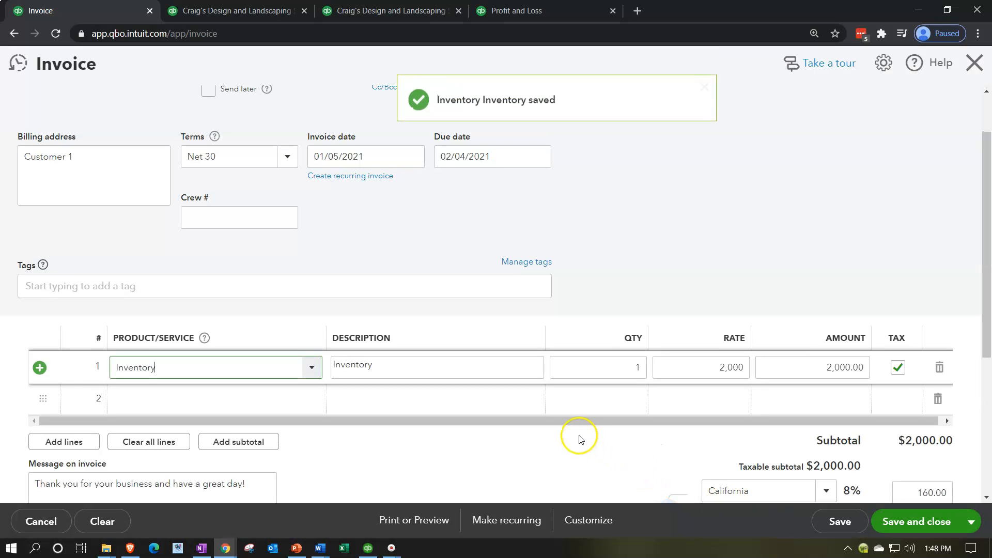
- Set the quantity of the Inventory line on the invoice to 2
key("Tab")
key("Tab")
left_click(654, 262)
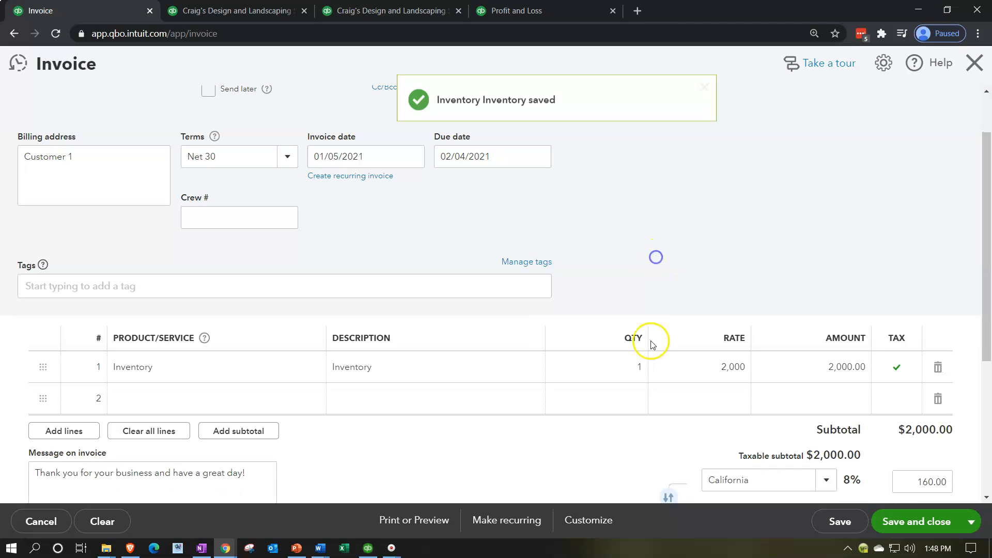
left_click(636, 368)
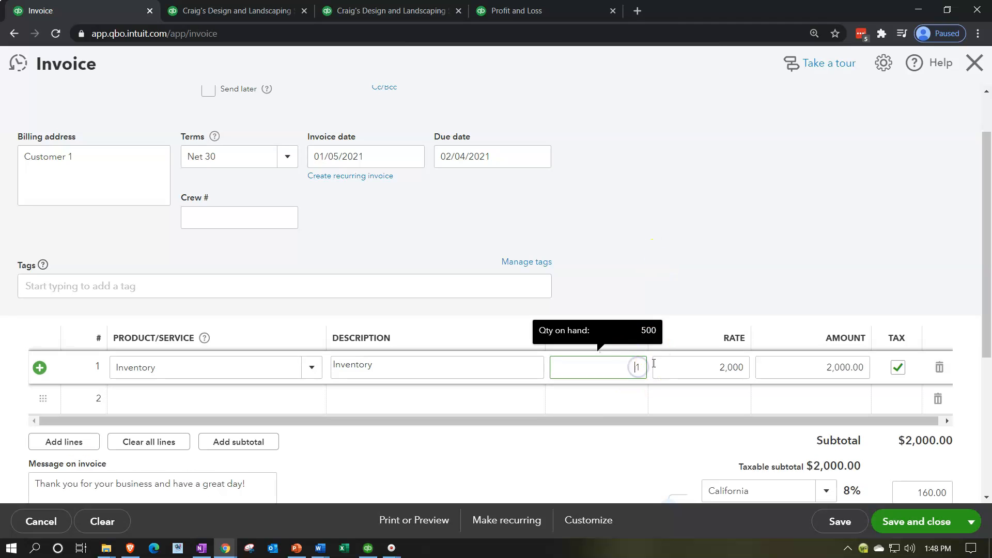
key("Delete")
type("2")
key("Tab")
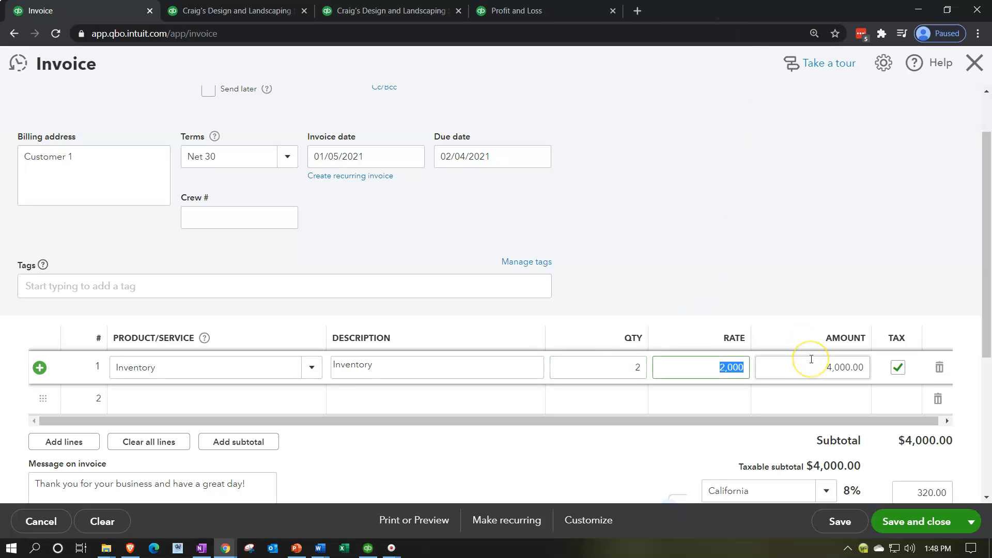
- Examine the invoice's line amount, taxable subtotal, California sales tax, total and balance due
scroll(800, 326, "down", 1)
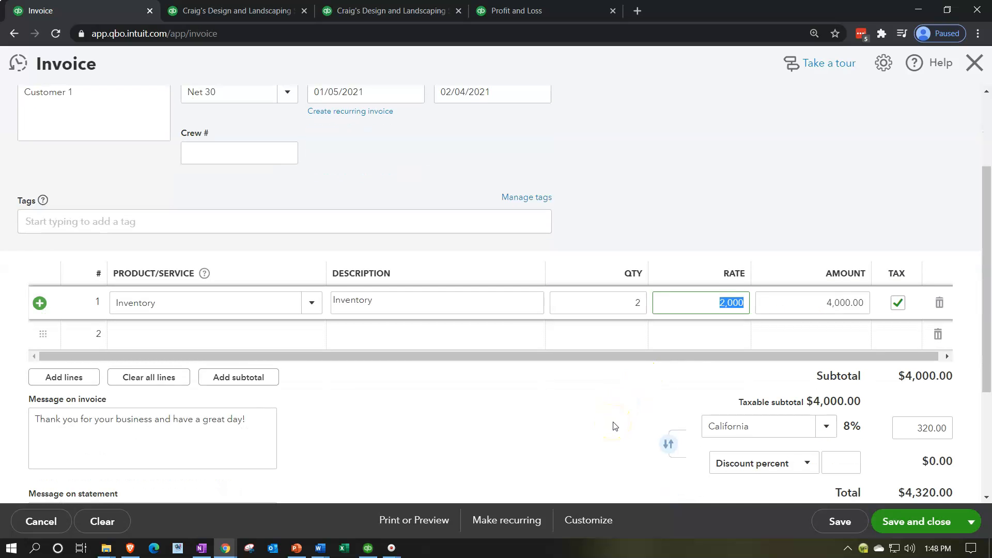
scroll(614, 426, "up", 2)
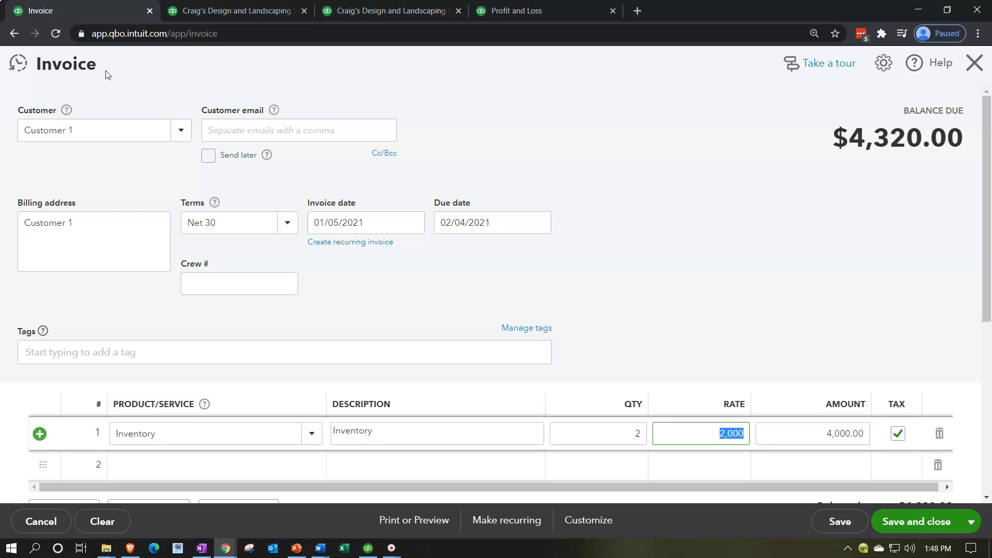
scroll(680, 246, "down", 3)
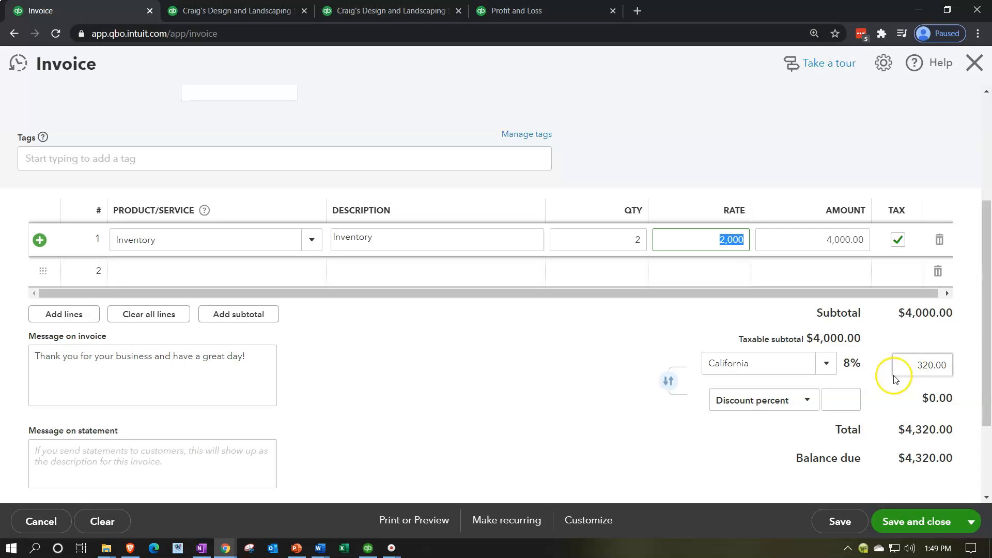
scroll(518, 376, "up", 1)
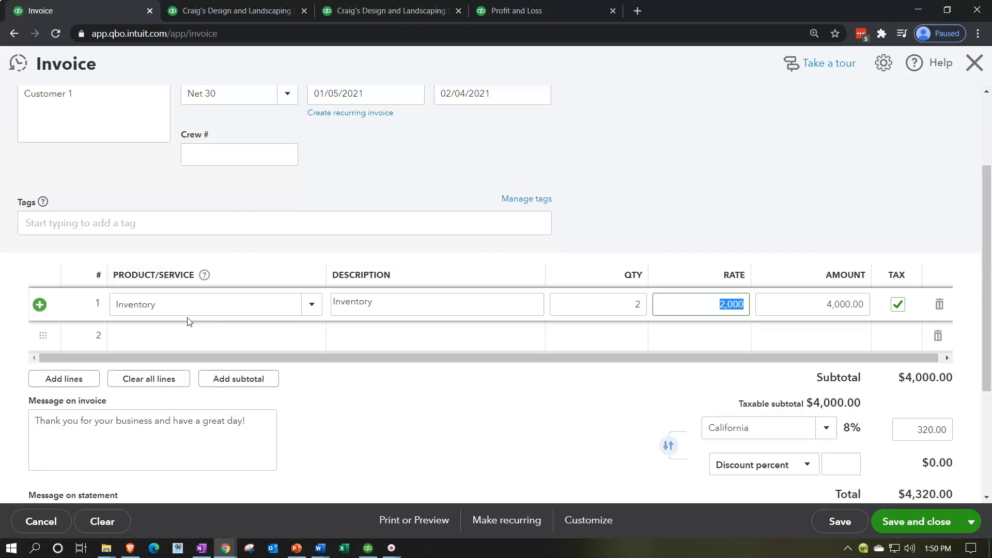
left_click(376, 413)
left_click(383, 413)
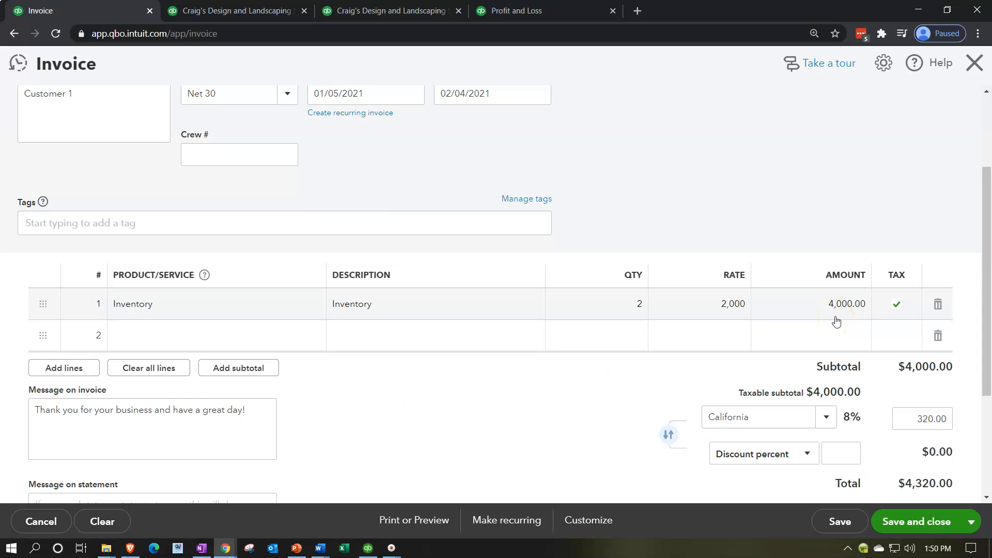
scroll(612, 378, "down", 1)
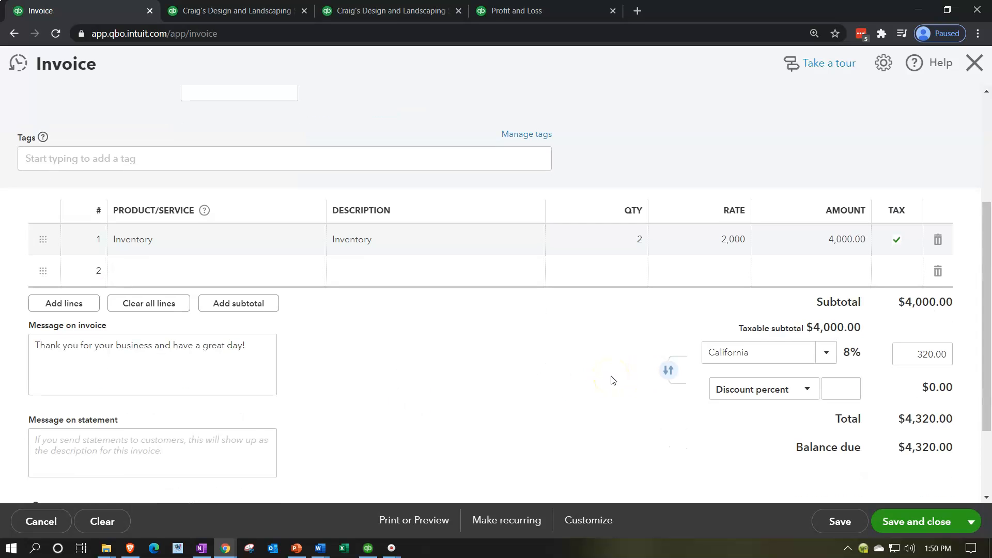
- Save and close Customer 1's inventory invoice, and open the Accounts Receivable transaction detail from the balance sheet
left_click(891, 521)
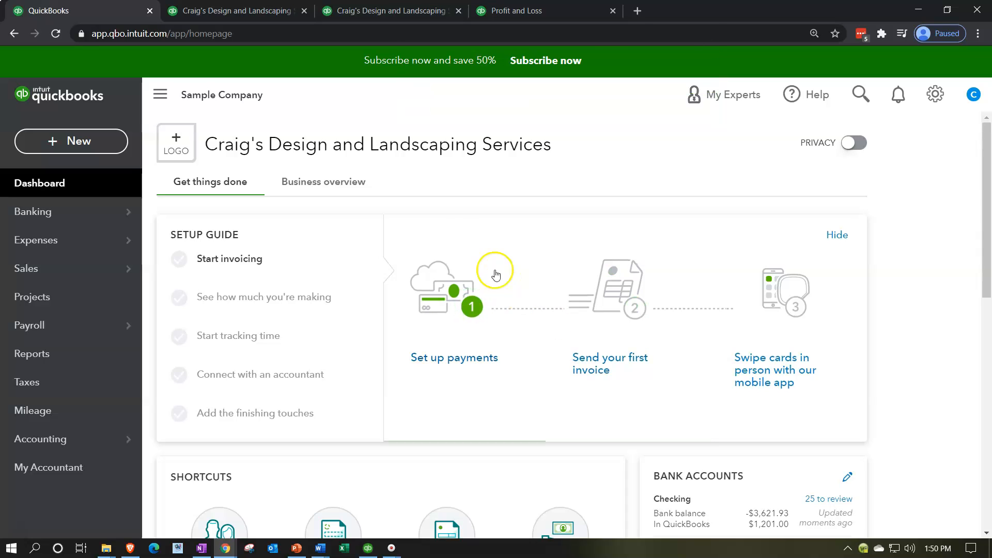
left_click(257, 11)
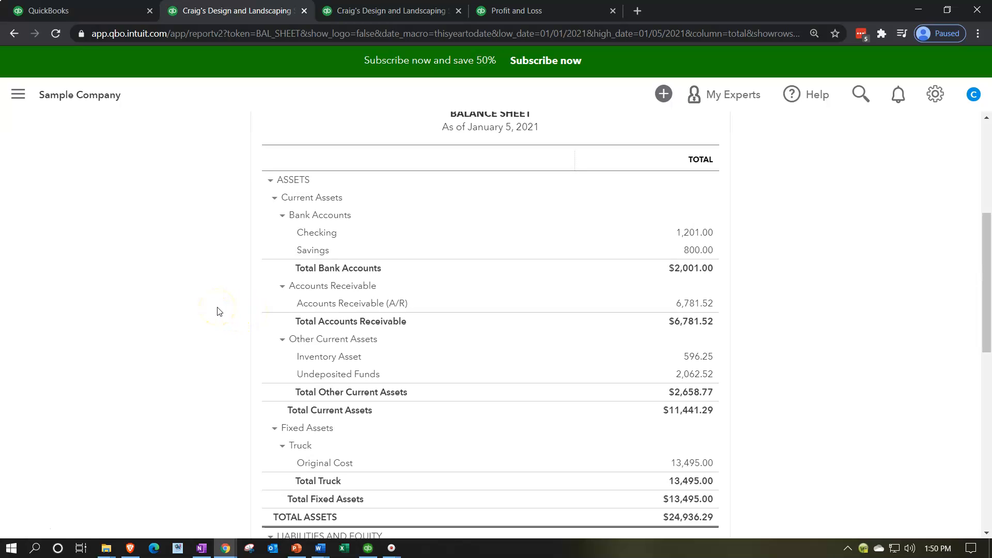
left_click(699, 308)
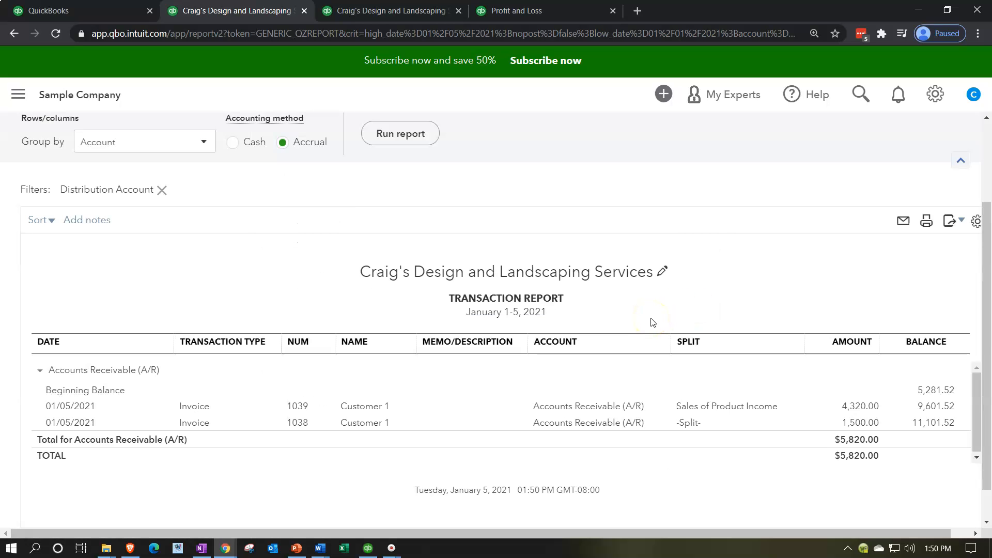
- Examine Customer 1's 4,320.00 invoice from the Accounts Receivable detail, and return to the balance sheet
left_click(848, 411)
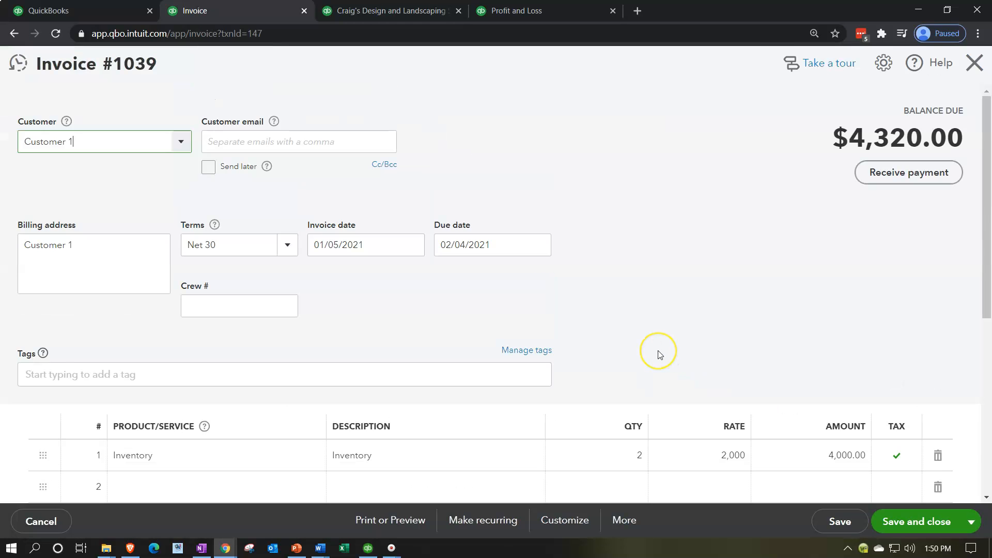
scroll(657, 351, "down", 5)
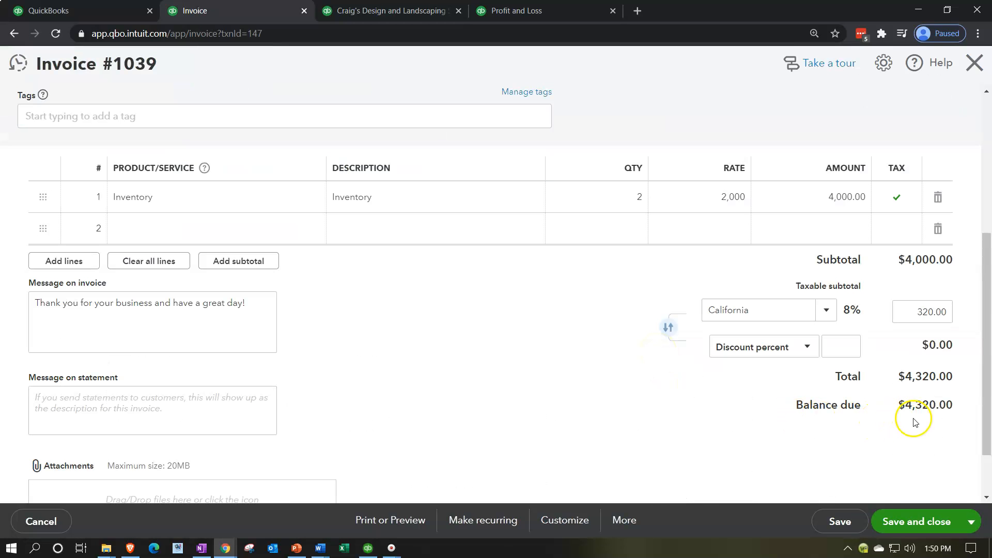
left_click(975, 71)
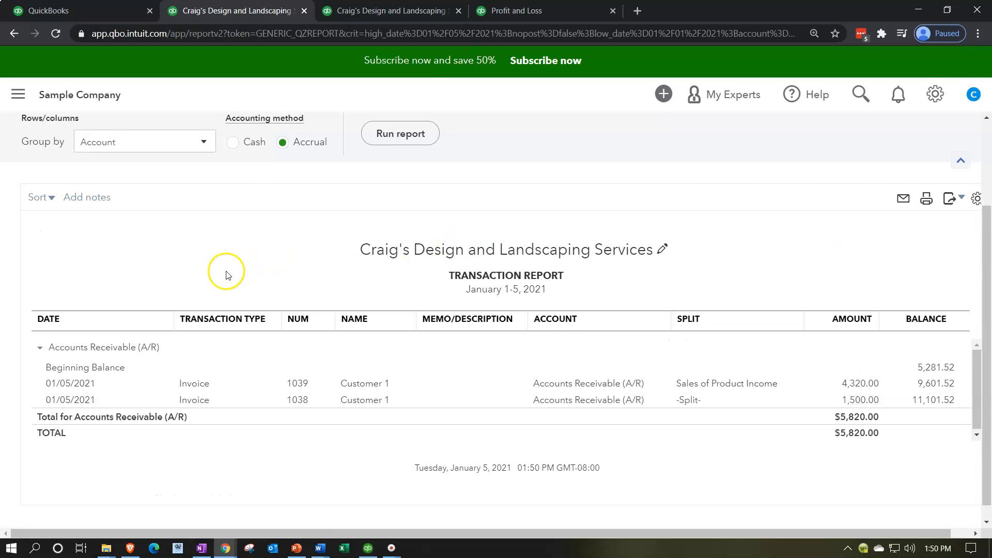
scroll(104, 290, "up", 3)
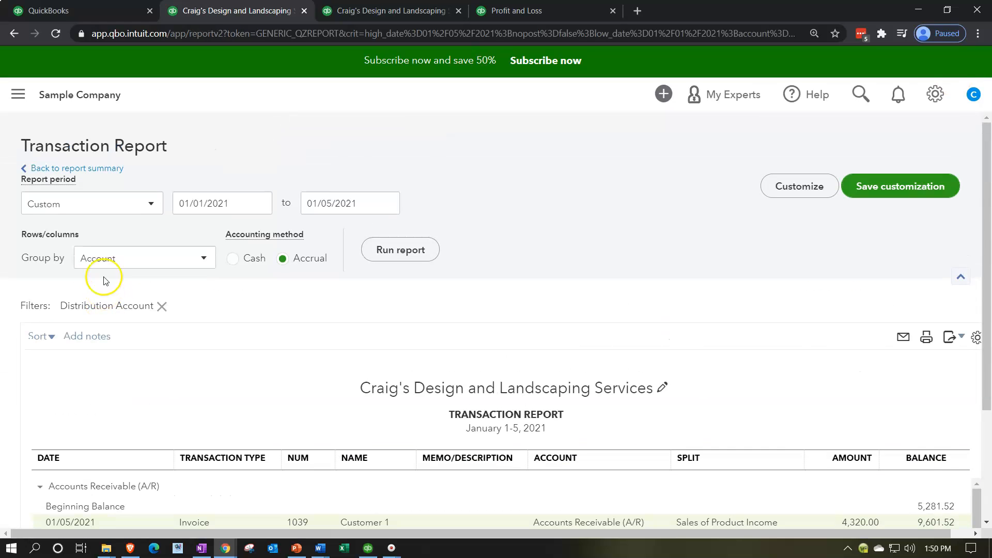
left_click(101, 174)
scroll(100, 172, "down", 5)
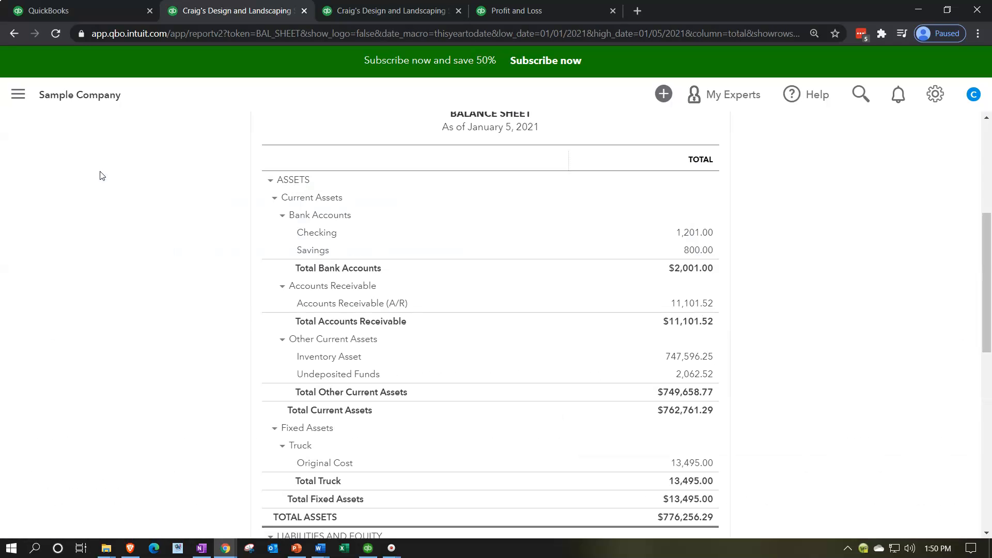
scroll(155, 243, "up", 1)
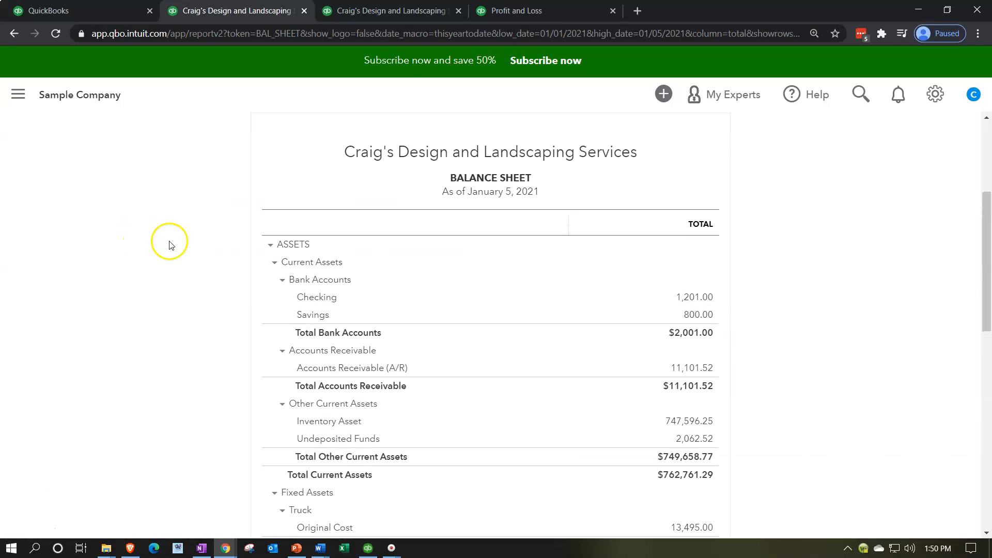
- Reload the Profit and Loss report, checking Accounts Receivable on the balance sheet while it loads
left_click(377, 12)
left_click(147, 380)
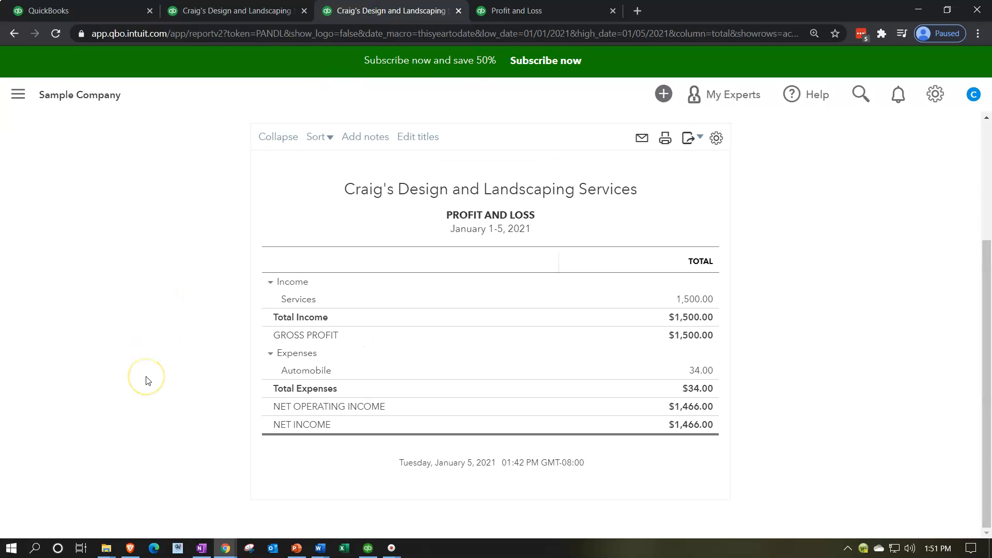
left_click(56, 33)
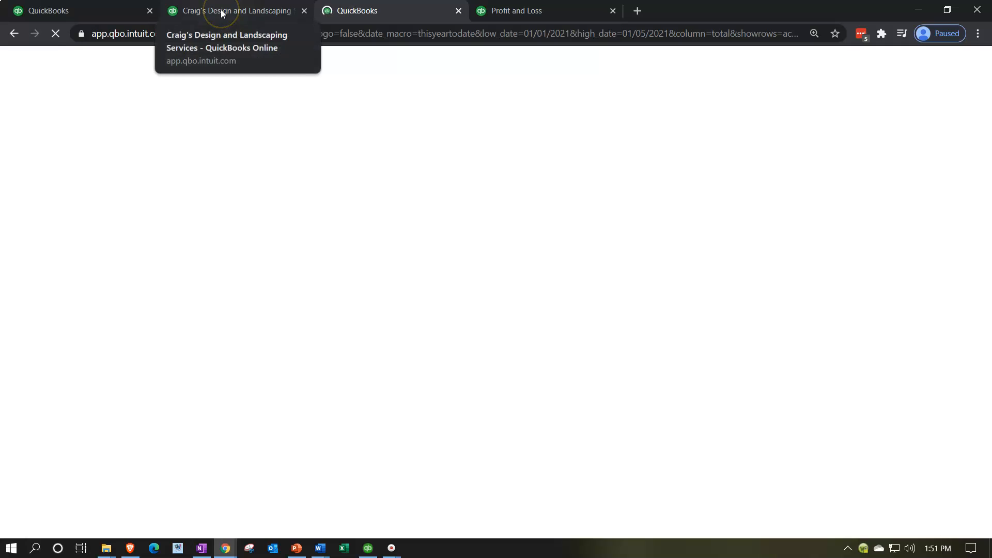
left_click(222, 13)
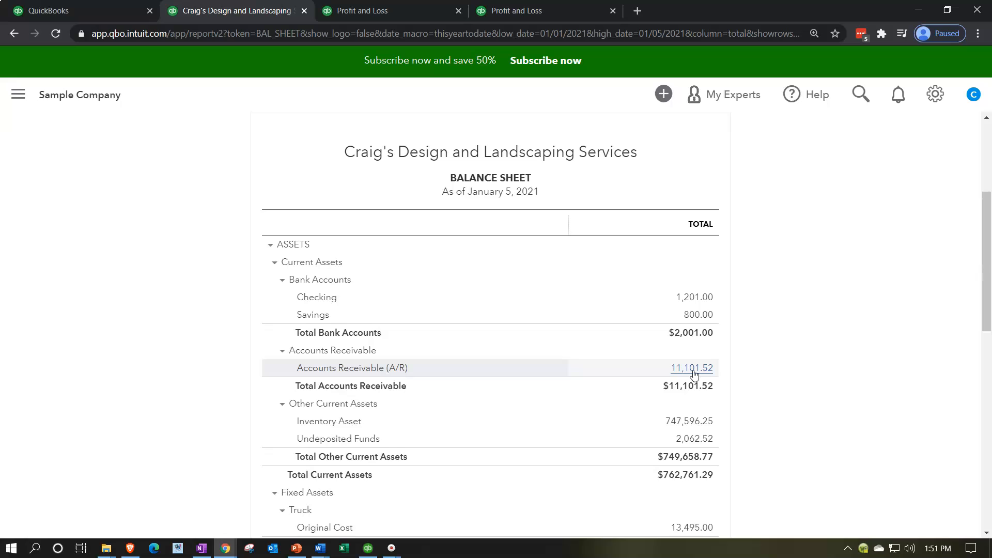
left_click(693, 370)
left_click(339, 11)
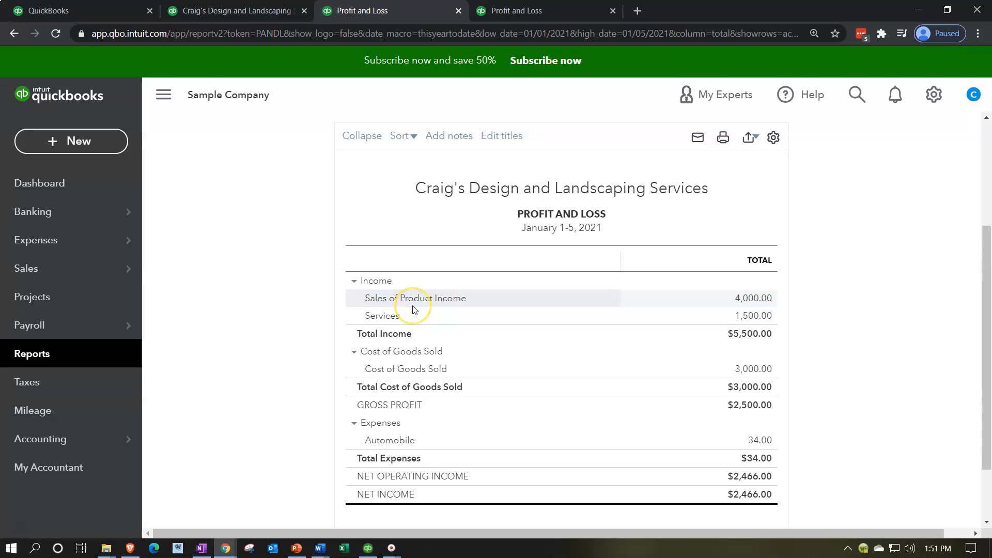
- Open the Customer 1 invoice behind the Sales of Product Income amount on the Profit and Loss report
left_click(757, 303)
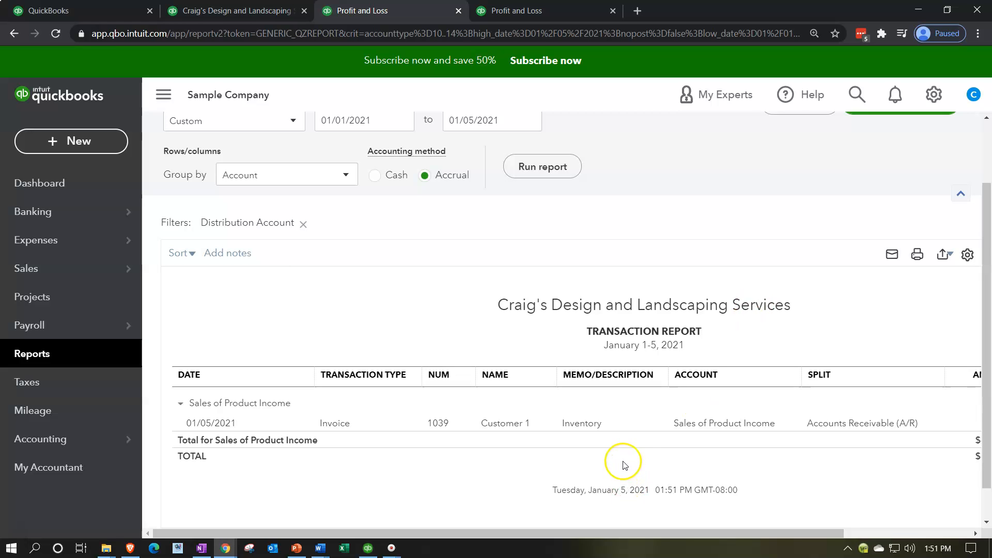
left_click(163, 94)
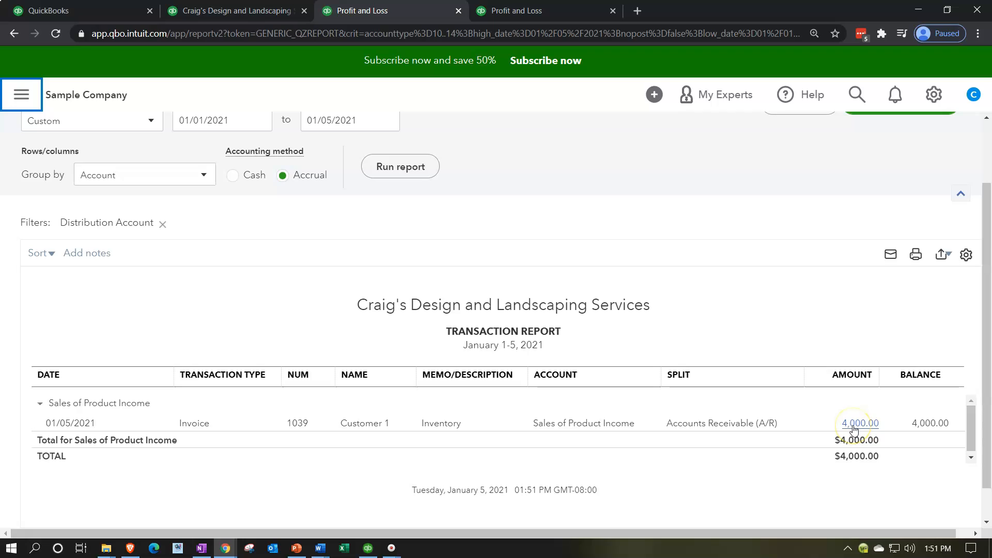
left_click(855, 426)
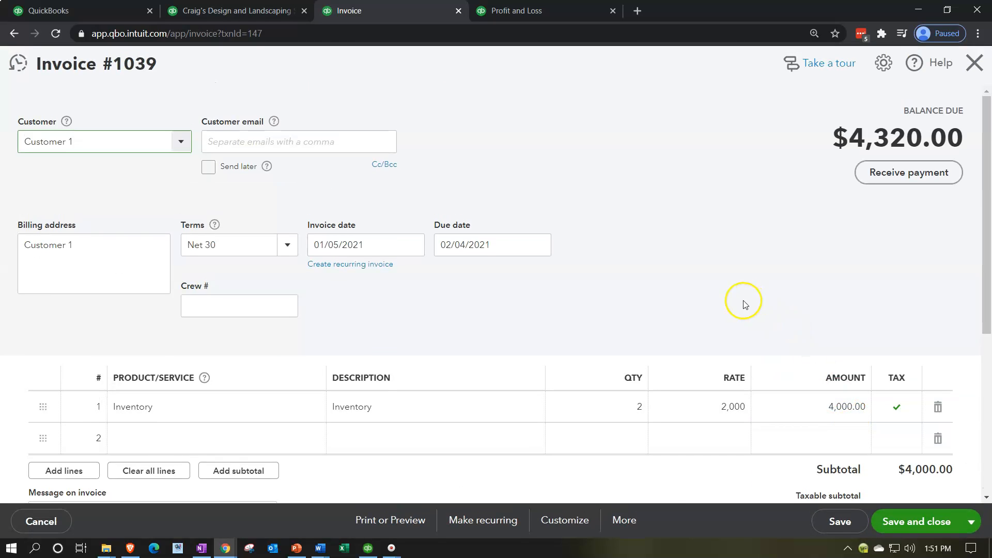
- Examine the invoice's subtotal, California sales tax and total, and return to the Profit and Loss report
scroll(743, 301, "down", 1)
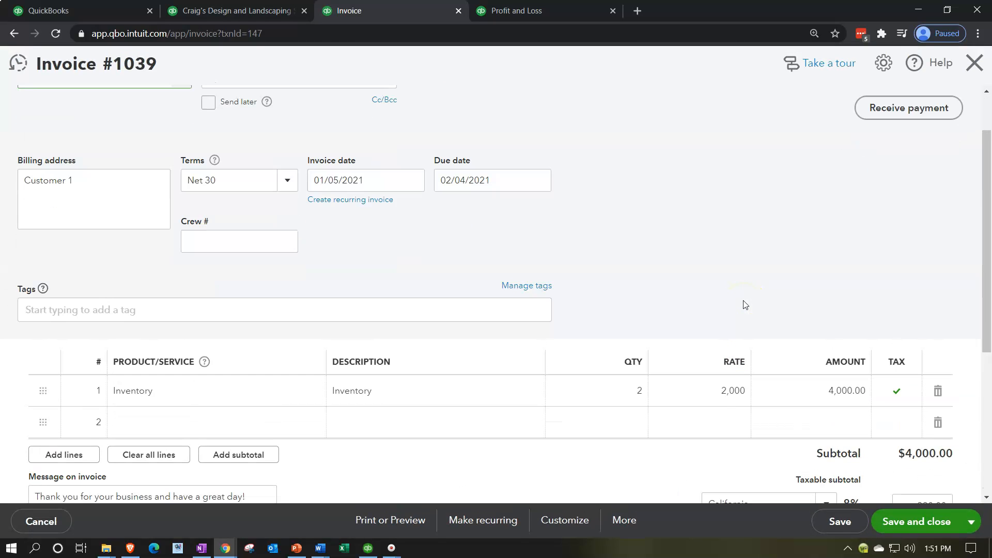
scroll(743, 305, "down", 2)
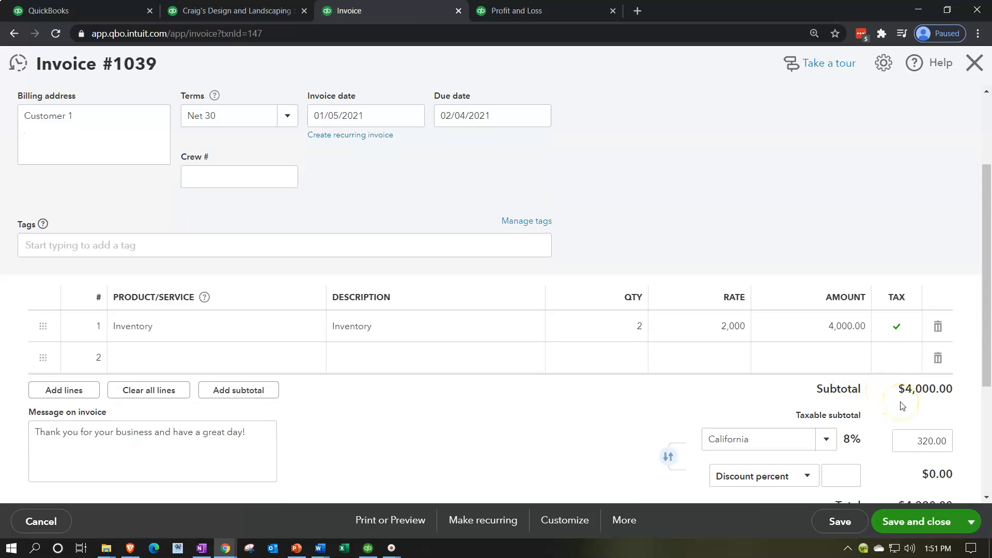
scroll(899, 408, "down", 2)
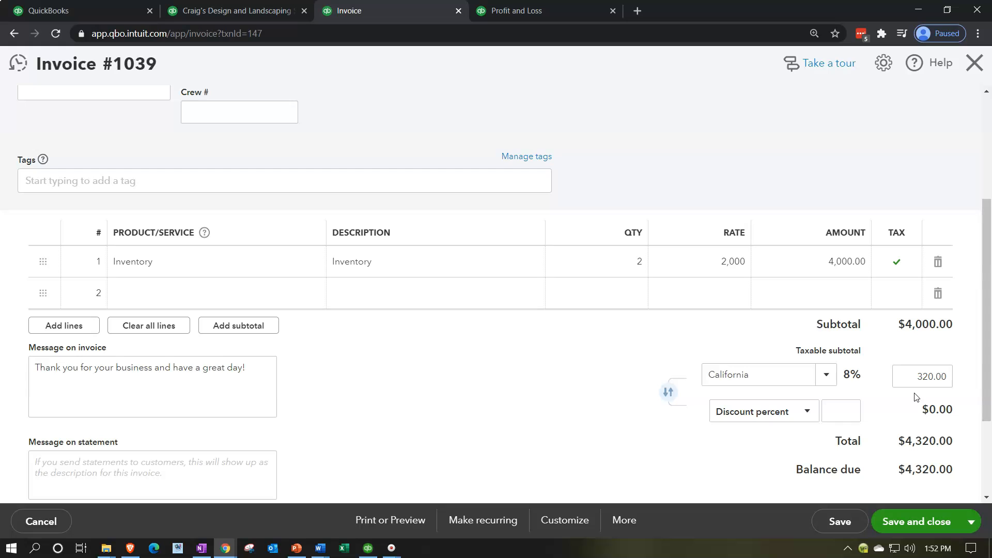
left_click(974, 63)
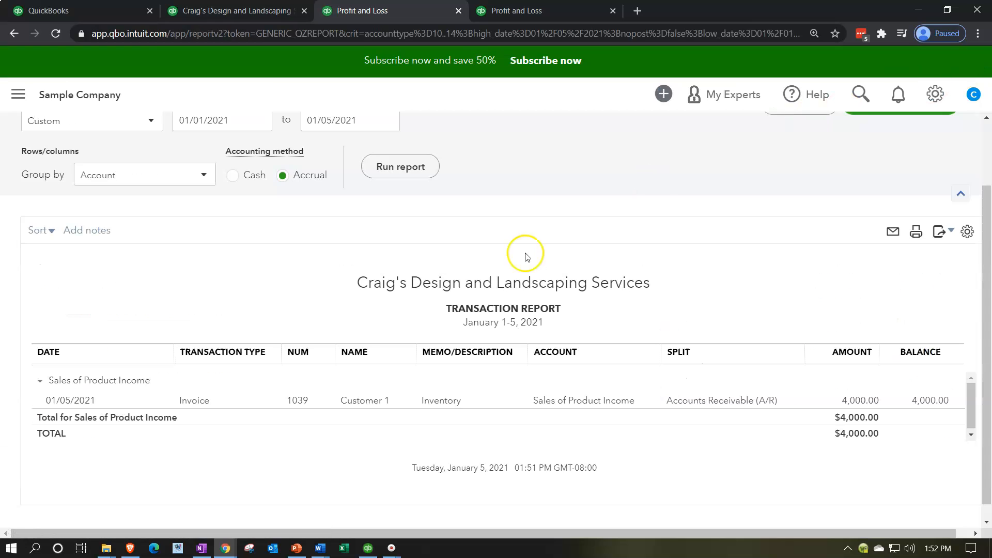
scroll(117, 292, "up", 3)
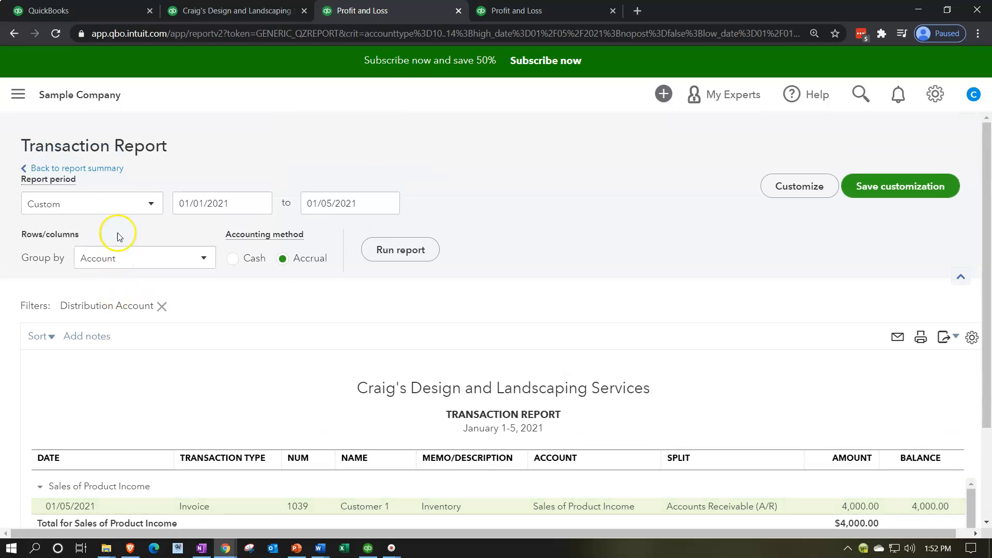
left_click(113, 174)
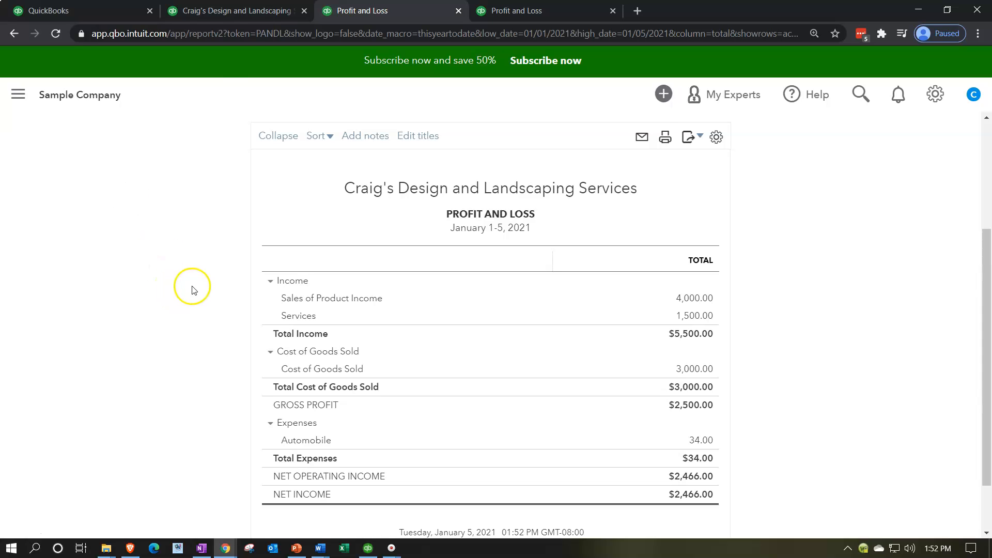
- Open the transaction detail for Board of Equalization Payable from the balance sheet's other current liabilities
left_click(231, 14)
left_click(188, 381)
scroll(188, 383, "down", 5)
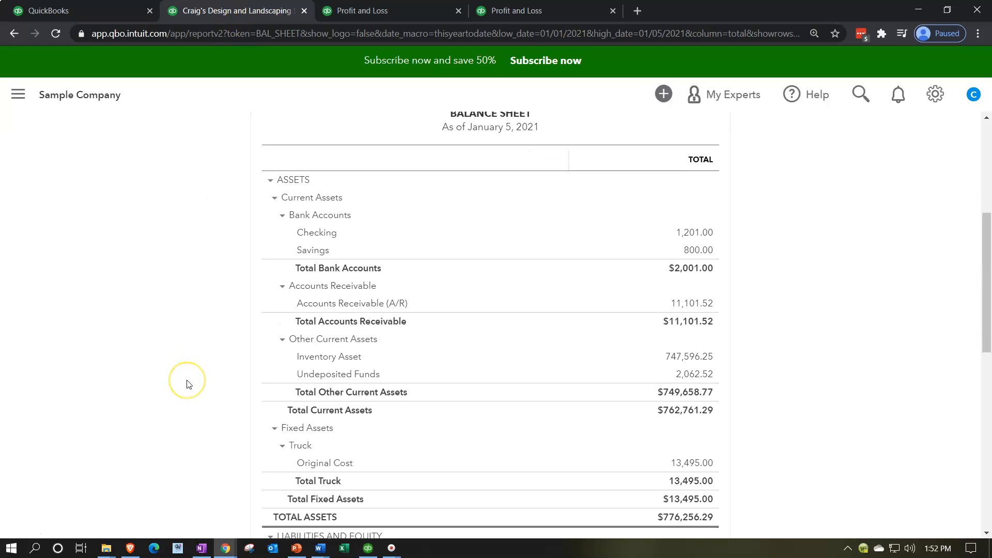
scroll(188, 384, "down", 2)
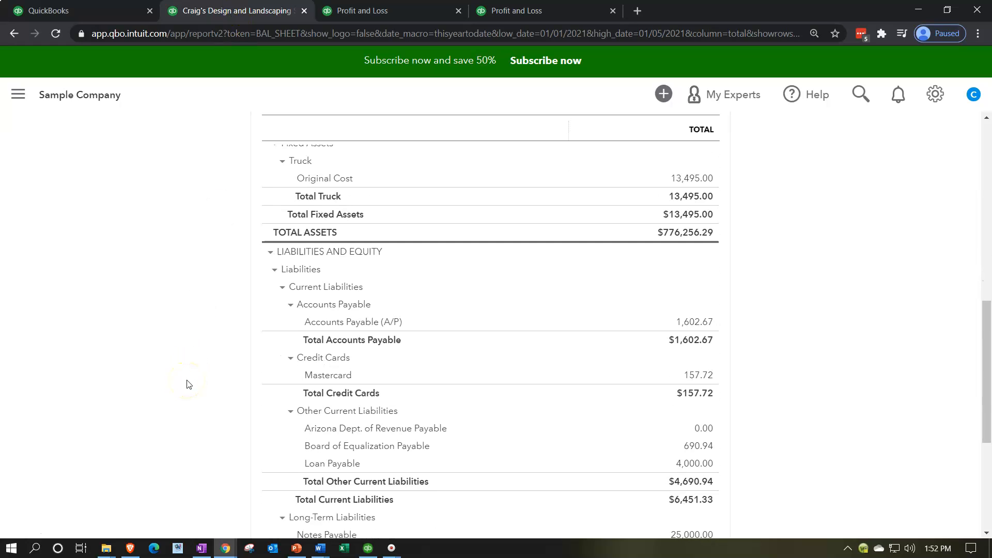
scroll(188, 377, "down", 1)
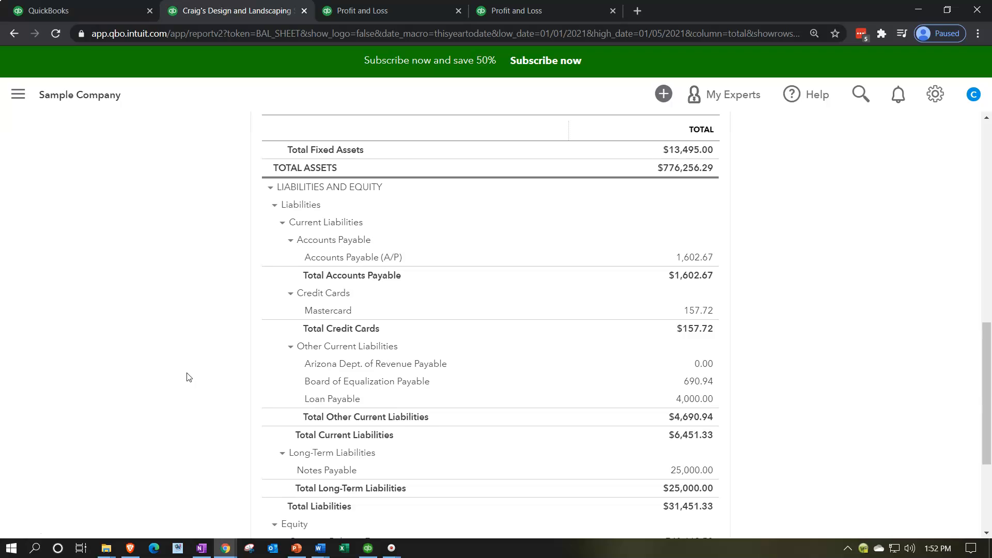
scroll(189, 378, "down", 2)
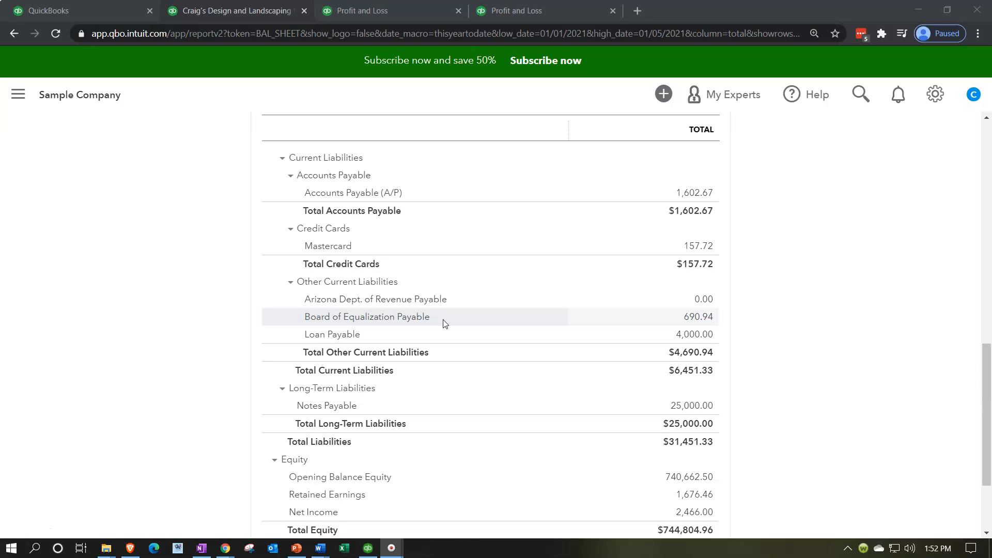
left_click(711, 322)
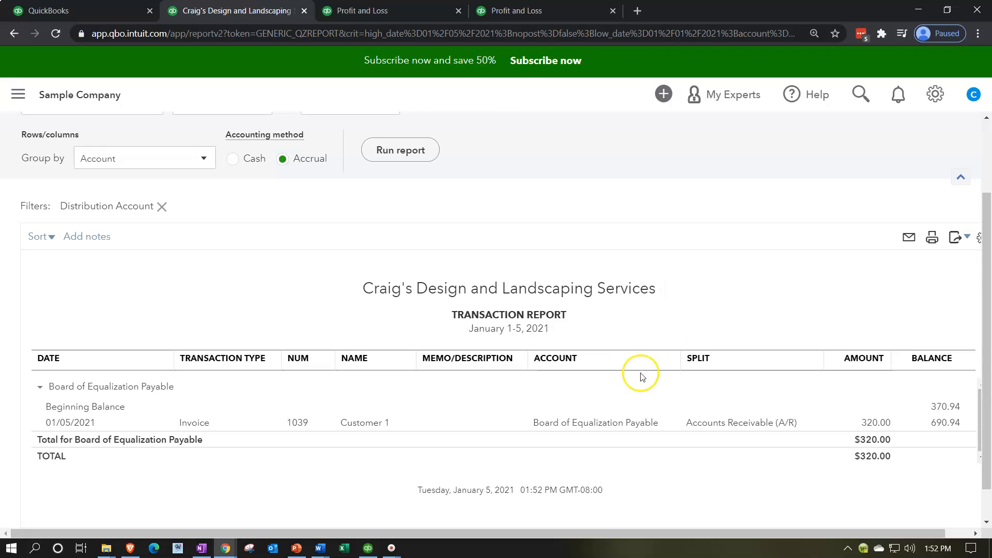
- Check Customer 1's 320.00 sales tax entry in the payable detail, and return to the balance sheet
left_click(873, 427)
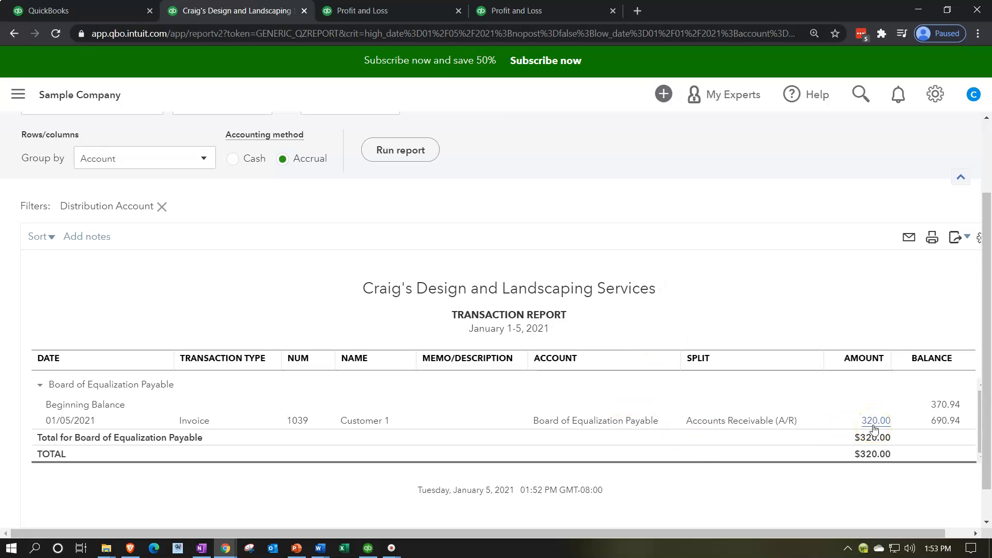
scroll(177, 372, "up", 2)
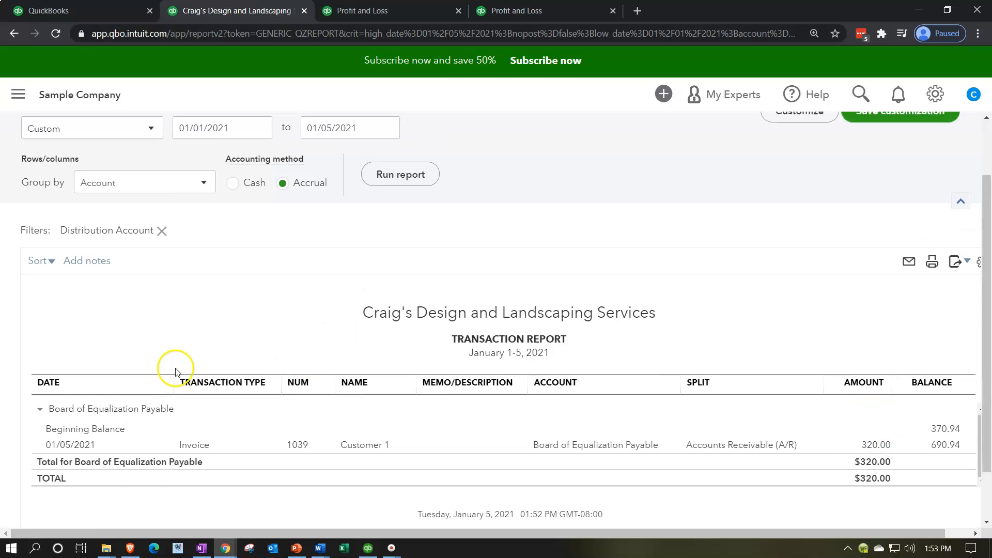
left_click(95, 170)
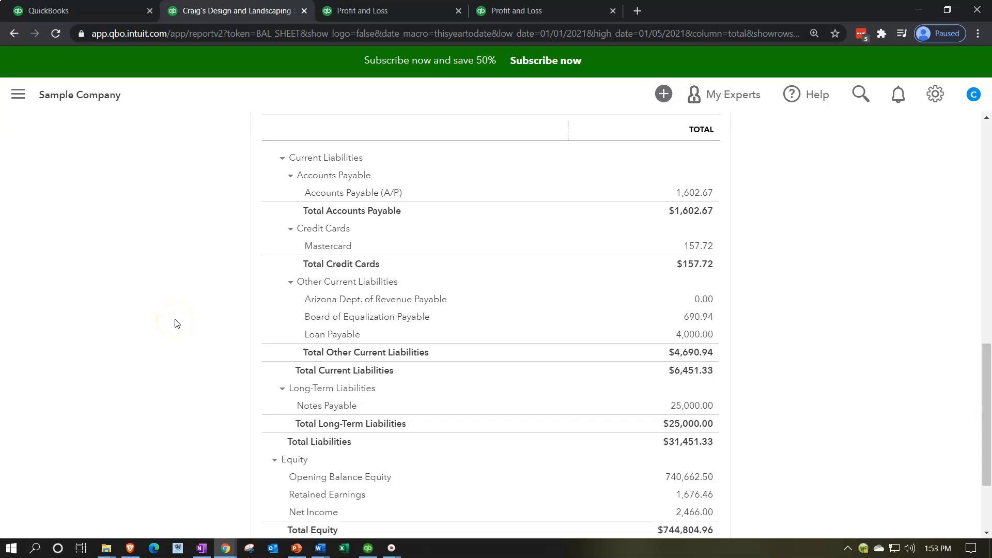
- Open the Inventory Asset detail from the balance sheet and examine the Customer 1 invoice behind its -3,000.00 entry
scroll(176, 323, "up", 8)
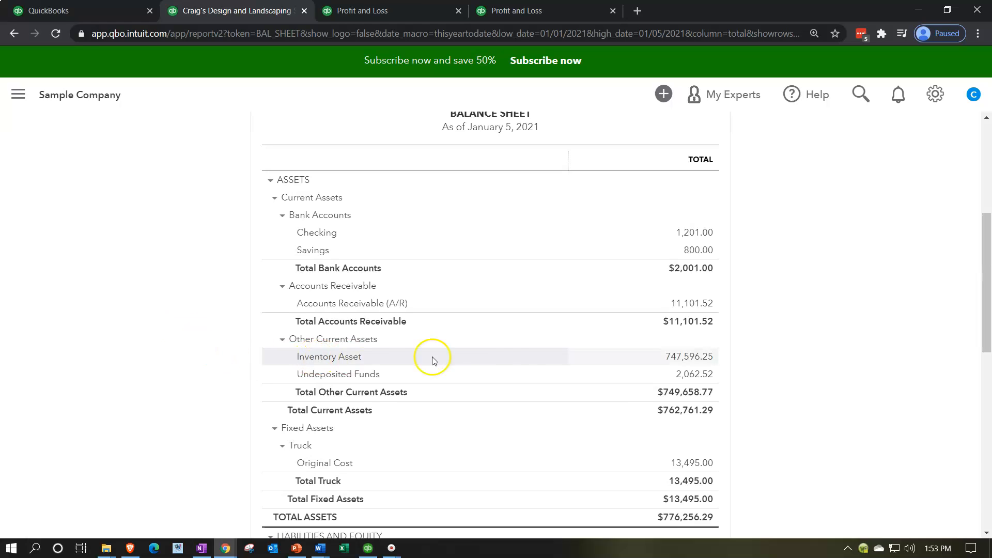
left_click(690, 358)
scroll(672, 348, "down", 3)
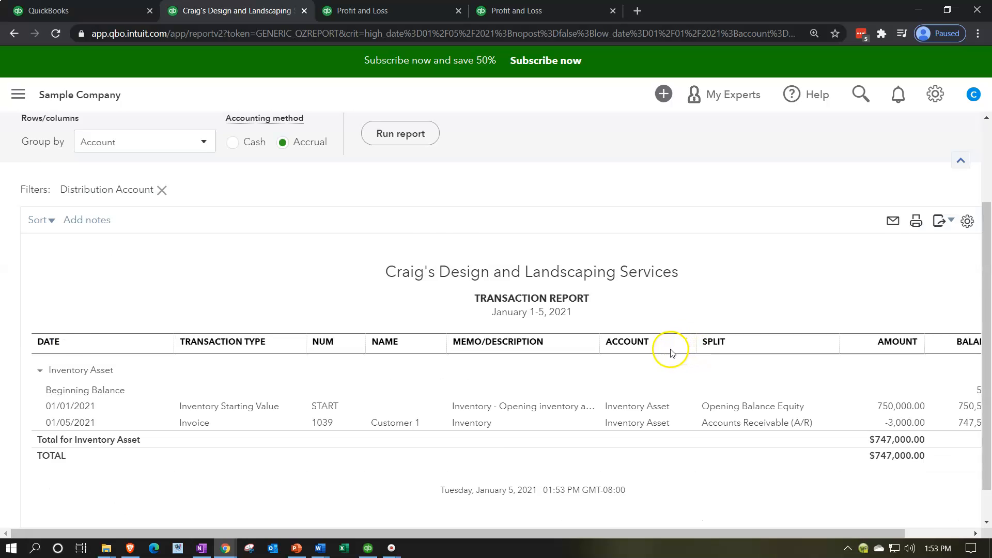
key("ctrl+minus")
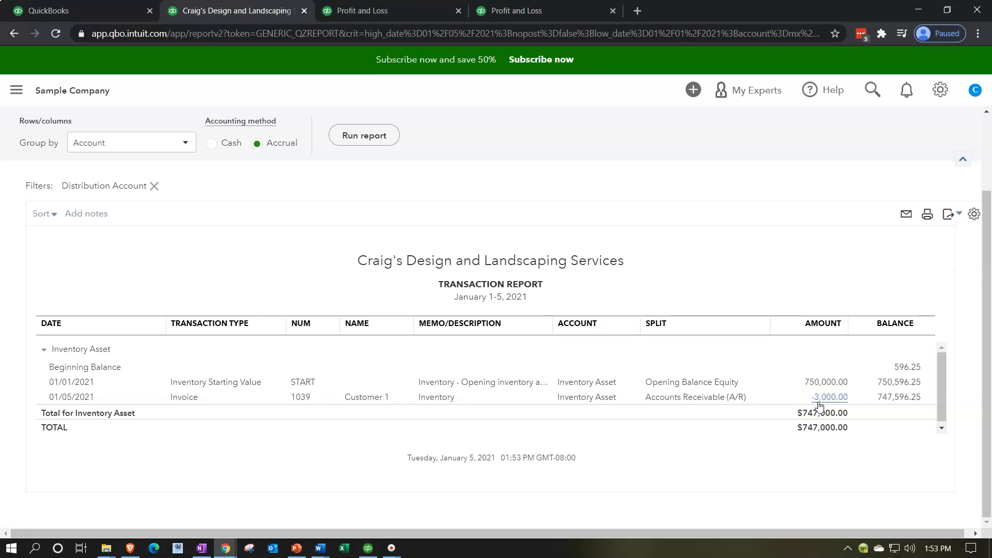
left_click(818, 403)
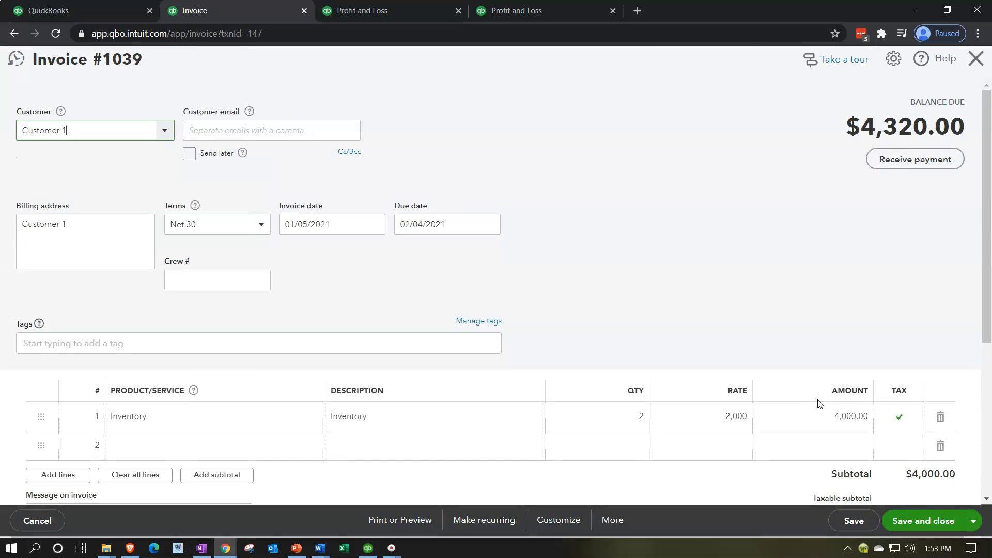
scroll(685, 366, "down", 2)
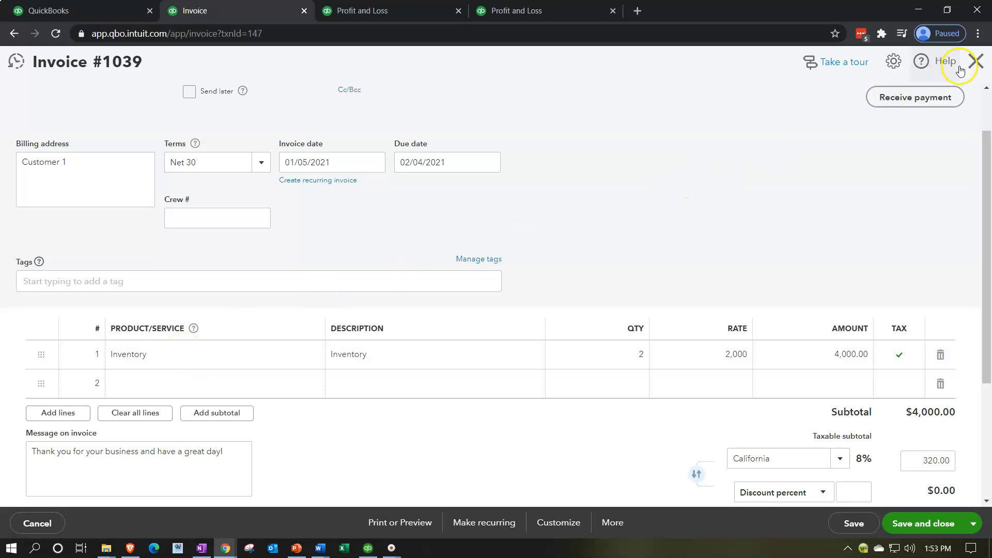
- Close the invoice and return from the Inventory Asset transaction detail to the balance sheet
left_click(975, 62)
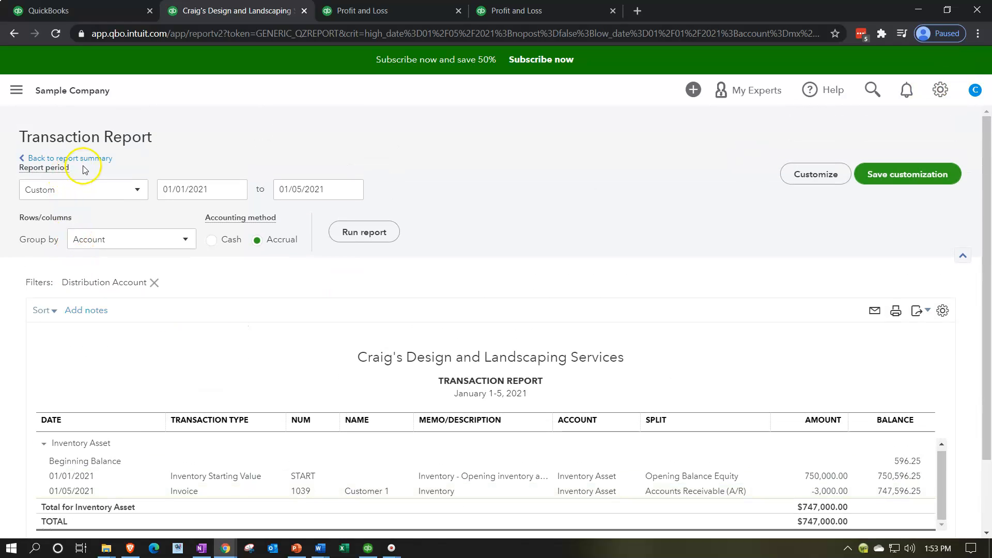
left_click(94, 158)
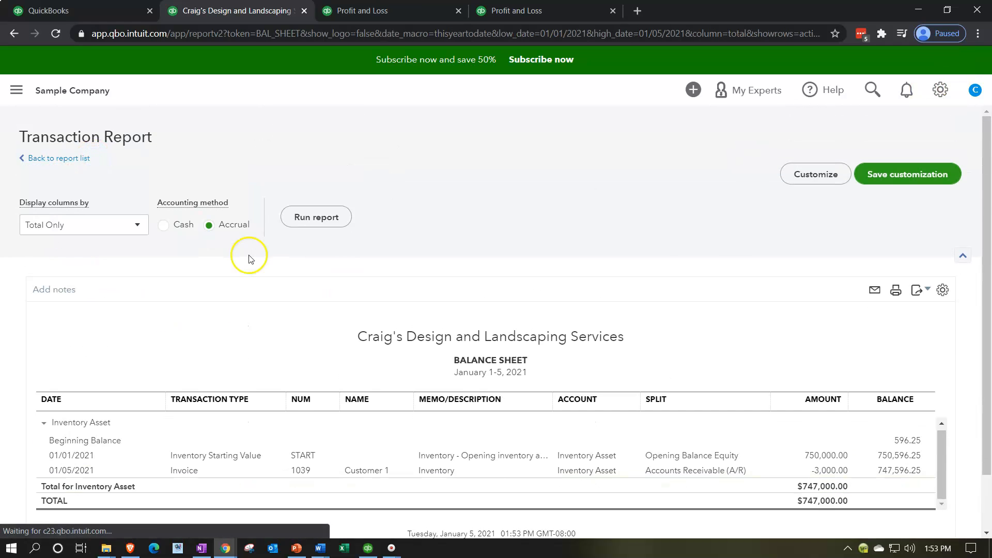
scroll(258, 269, "down", 4)
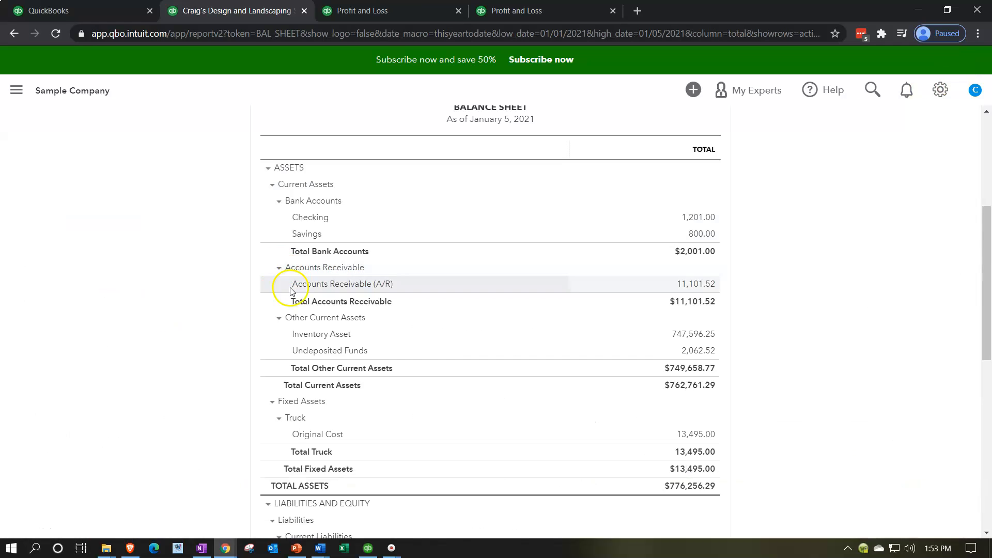
- Trace Cost of Goods Sold on the Profit and Loss report to its Customer 1 invoice, and return to the report
left_click(384, 12)
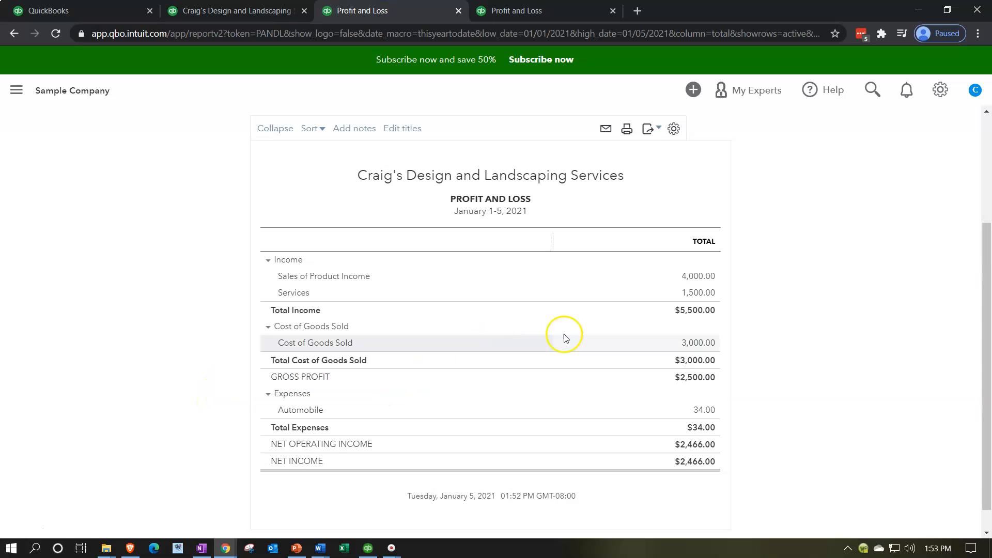
left_click(692, 350)
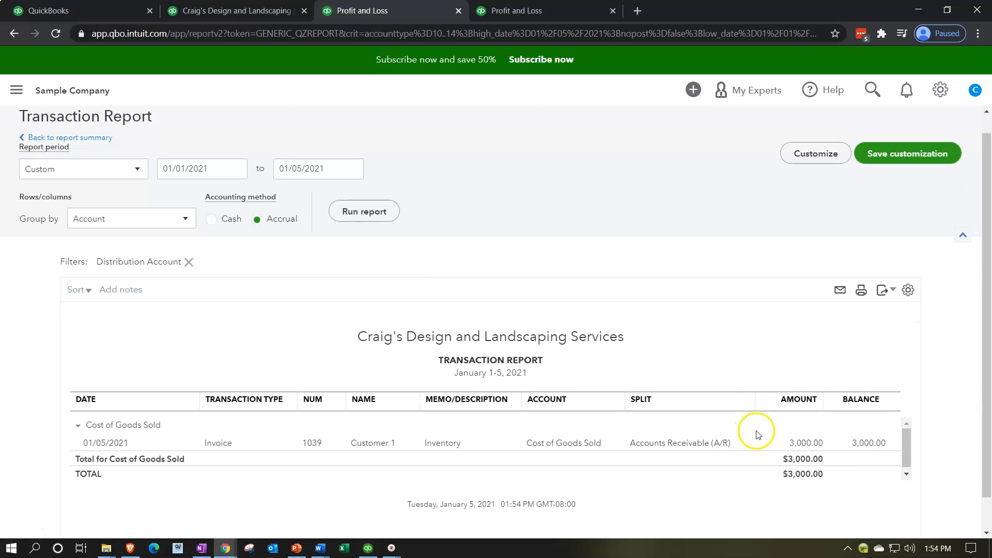
left_click(802, 444)
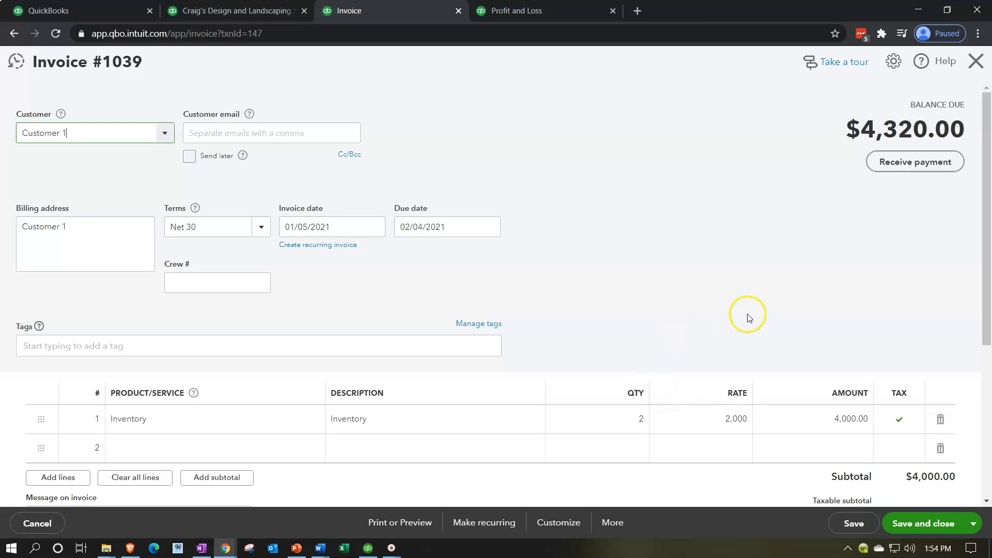
left_click(965, 72)
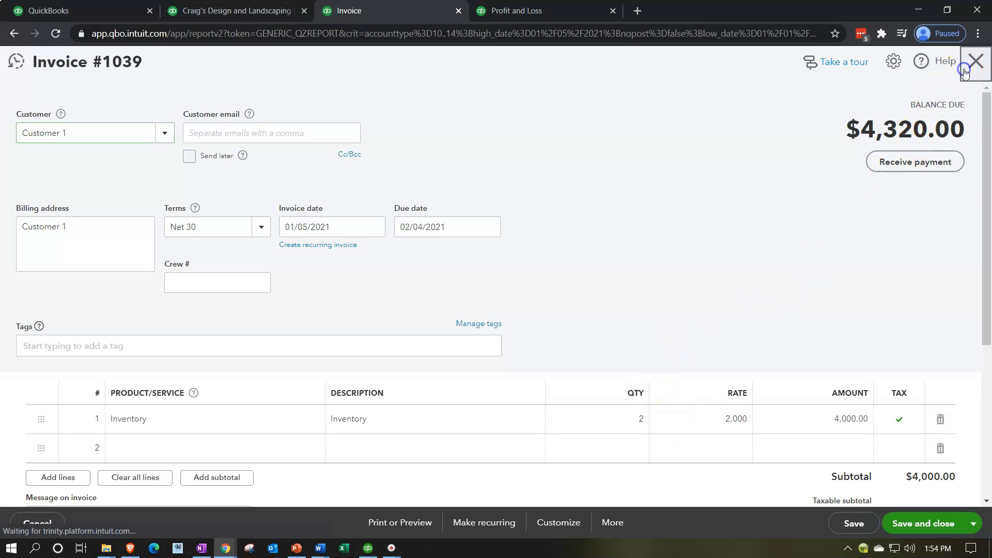
scroll(98, 176, "down", 1)
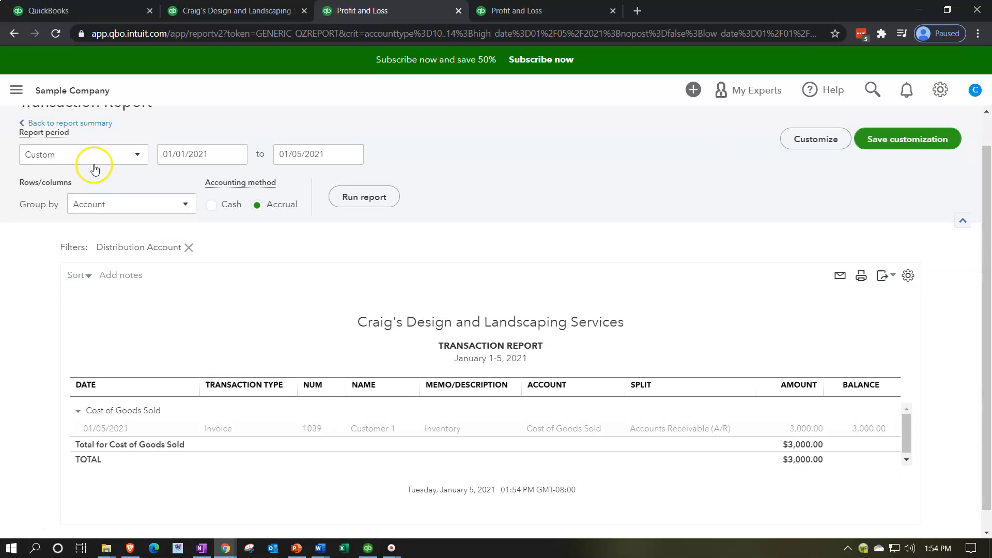
left_click(84, 124)
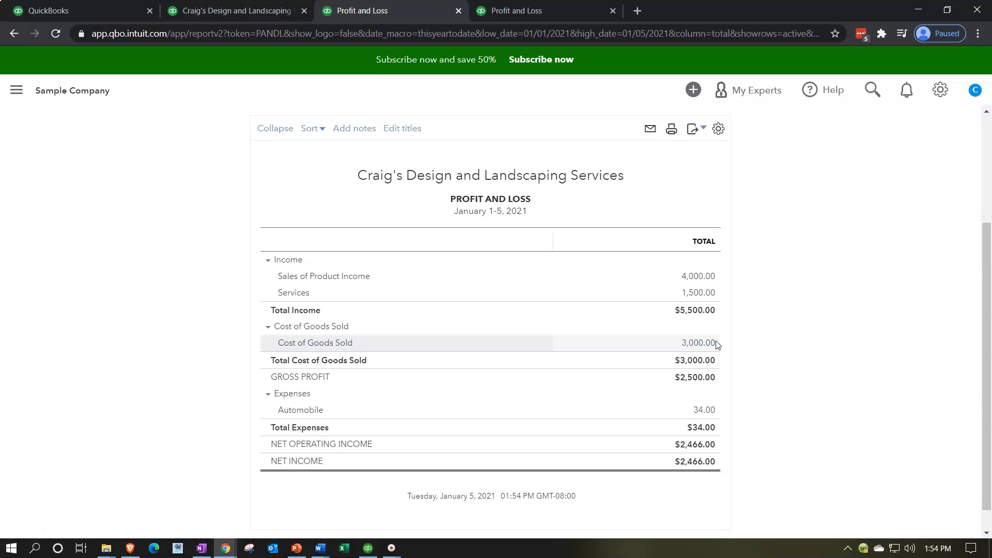
- Review the accounts receivable, Board of Equalization Payable and Inventory Asset lines on the balance sheet
left_click(227, 11)
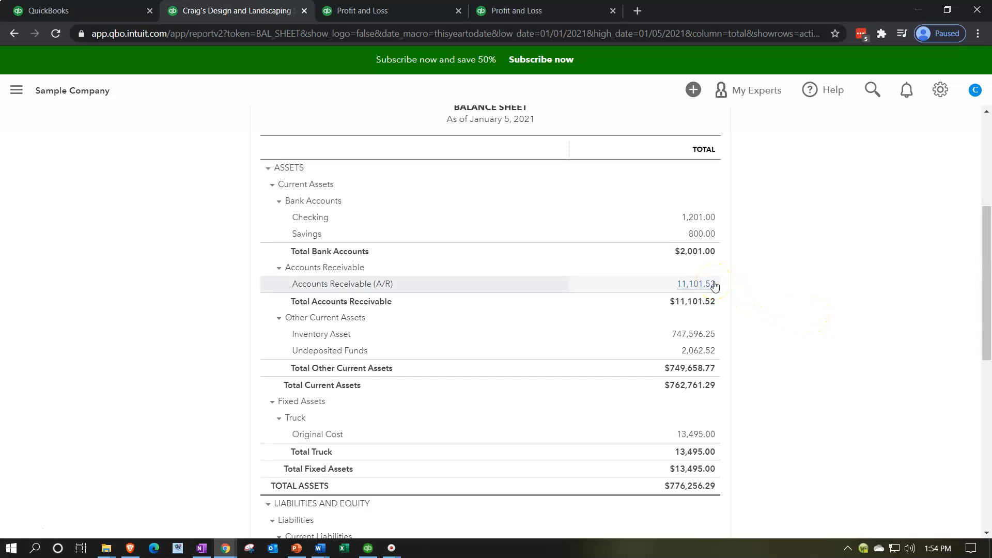
scroll(775, 297, "down", 4)
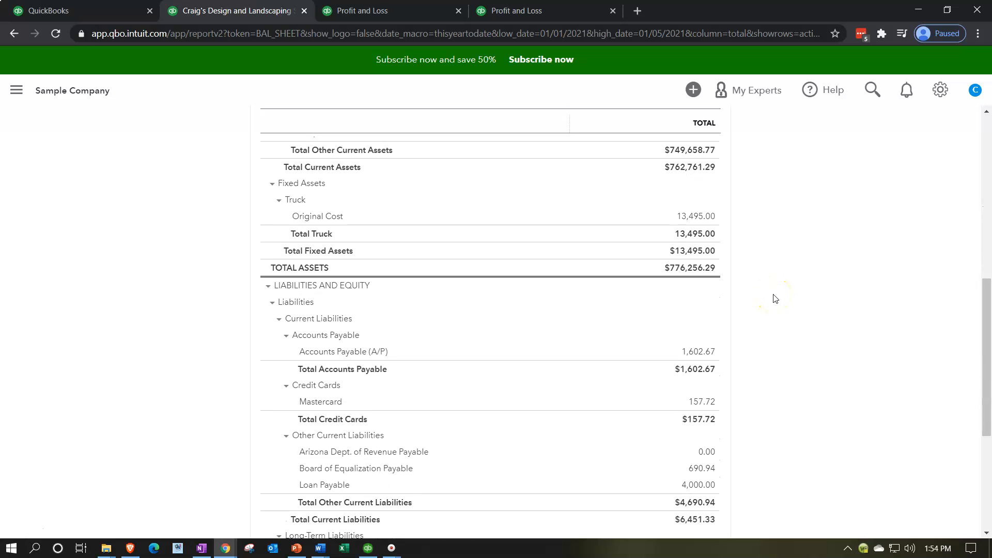
scroll(773, 326, "down", 1)
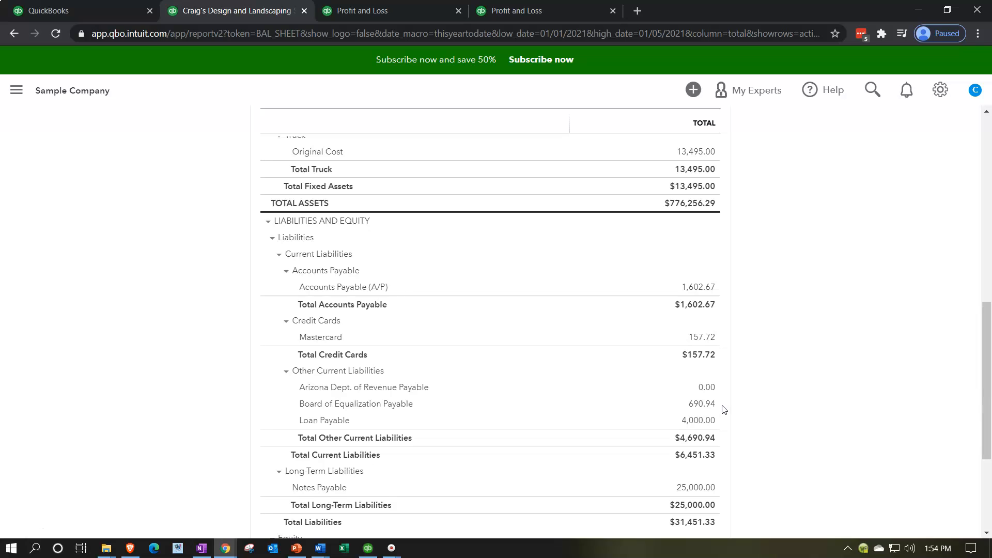
scroll(724, 410, "up", 5)
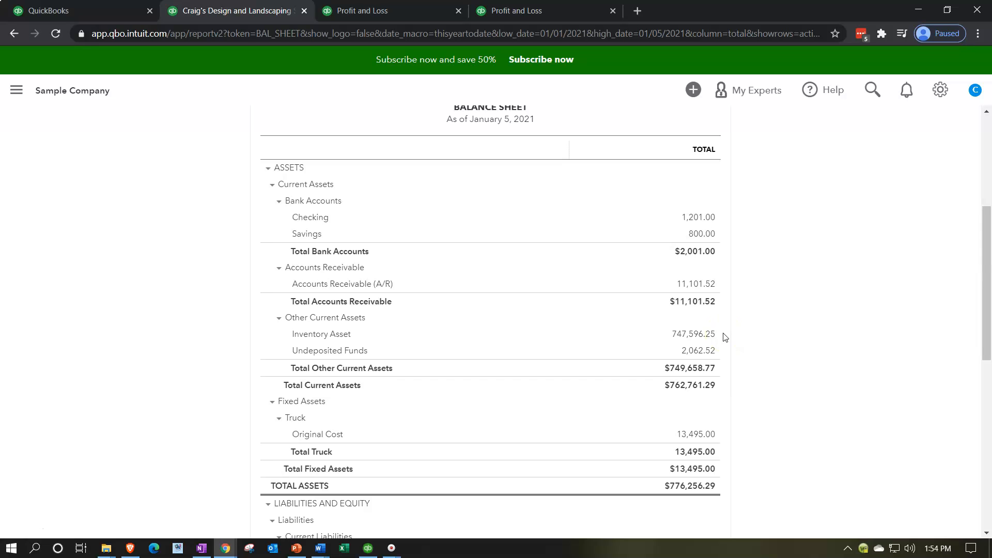
key("F10")
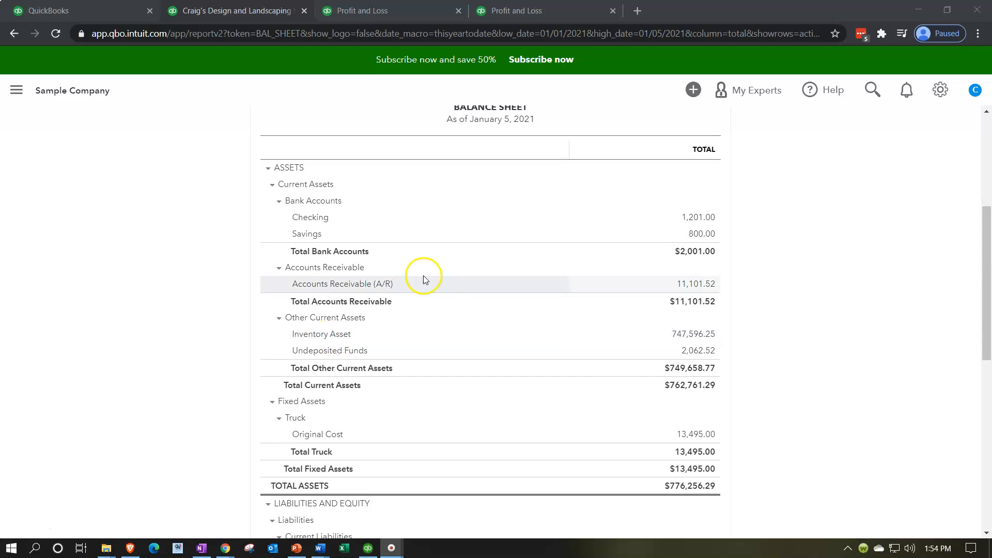
- Leave the customer balance detail report for the Reports page and look through the standard reports for inventory reports
left_click(546, 16)
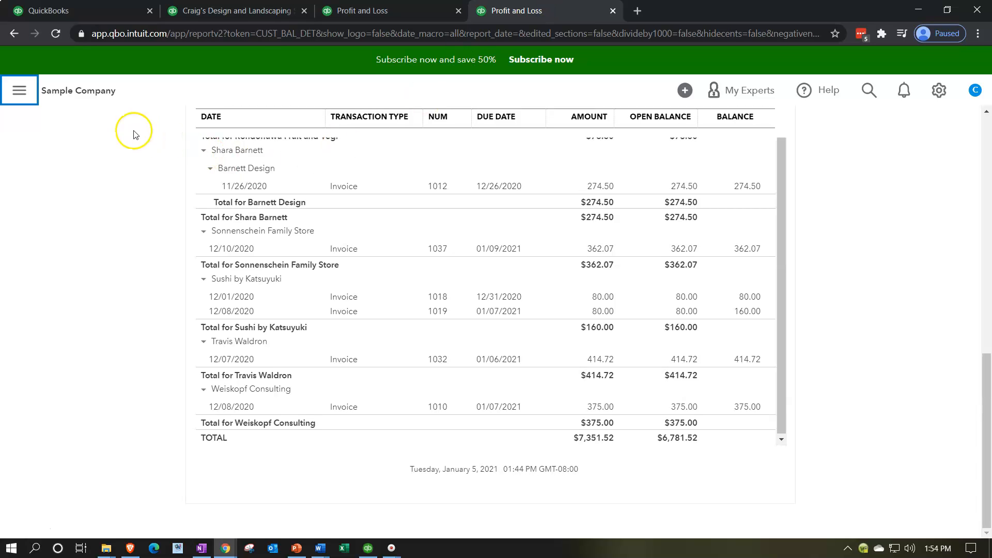
left_click(28, 104)
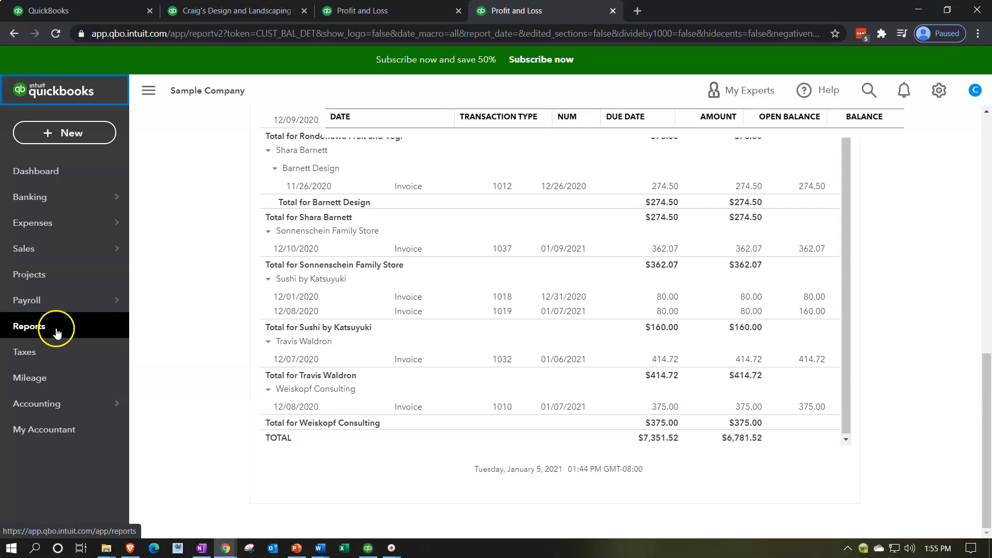
left_click(55, 327)
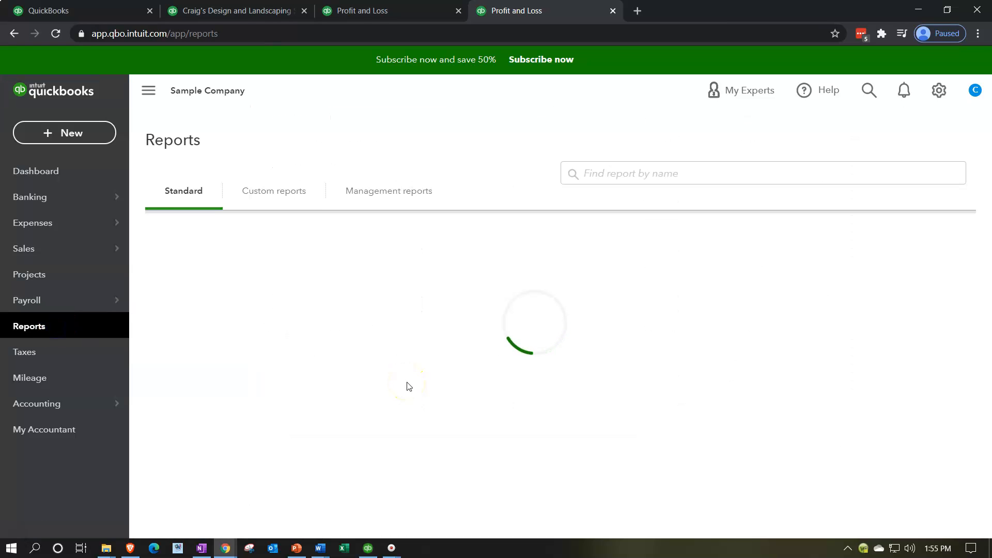
scroll(405, 376, "down", 12)
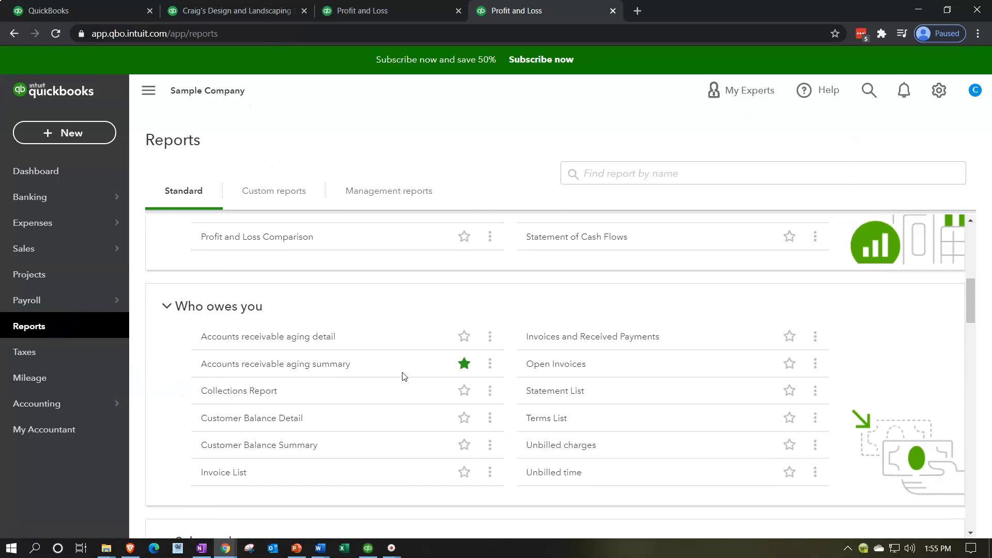
scroll(404, 376, "down", 10)
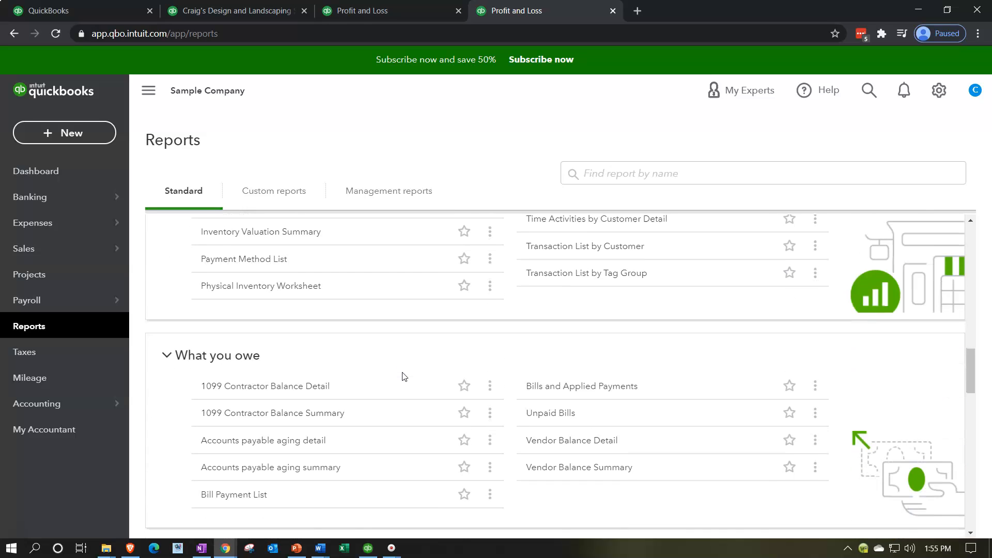
scroll(405, 376, "down", 10)
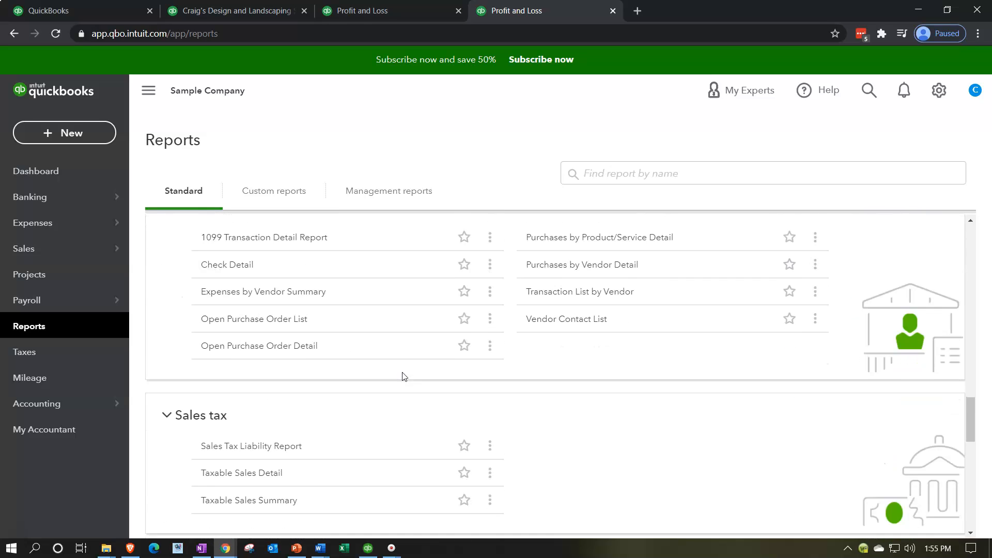
scroll(404, 376, "down", 2)
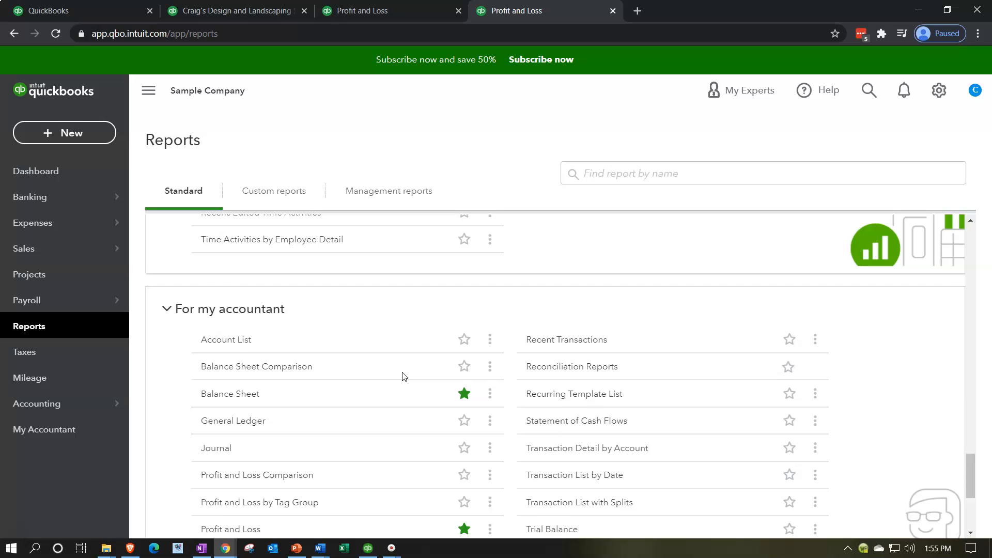
- Search the reports by name for "inve" and close the suggestions without opening a report
left_click(610, 174)
type("inve")
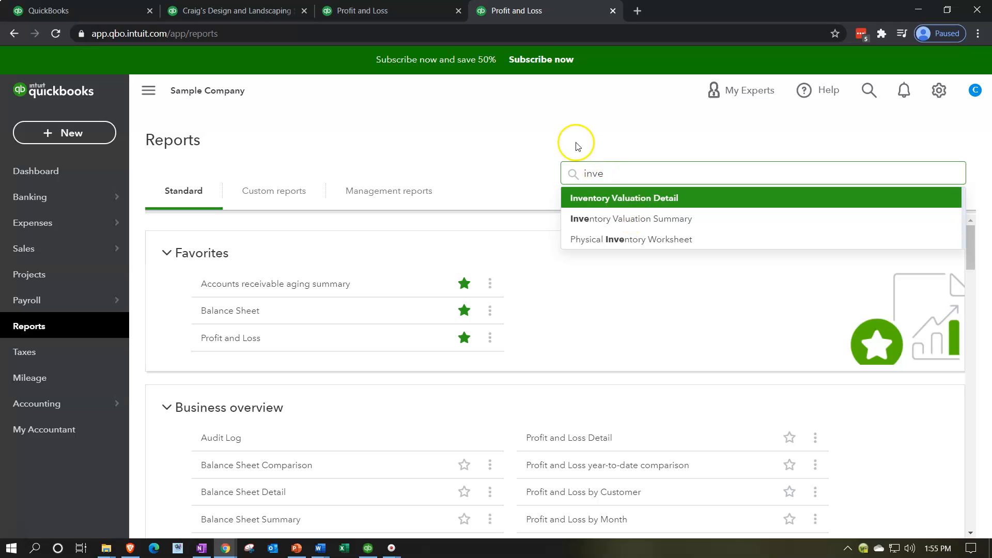
left_click(563, 129)
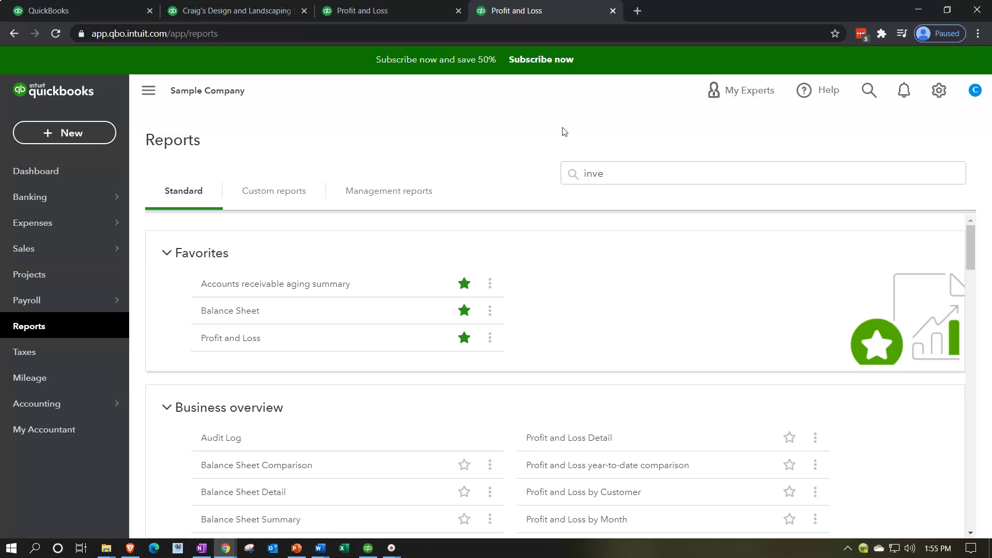
- Return to the balance sheet, then view the customer workflow on the QuickBooks Desktop home page and switch back to the browser
left_click(238, 10)
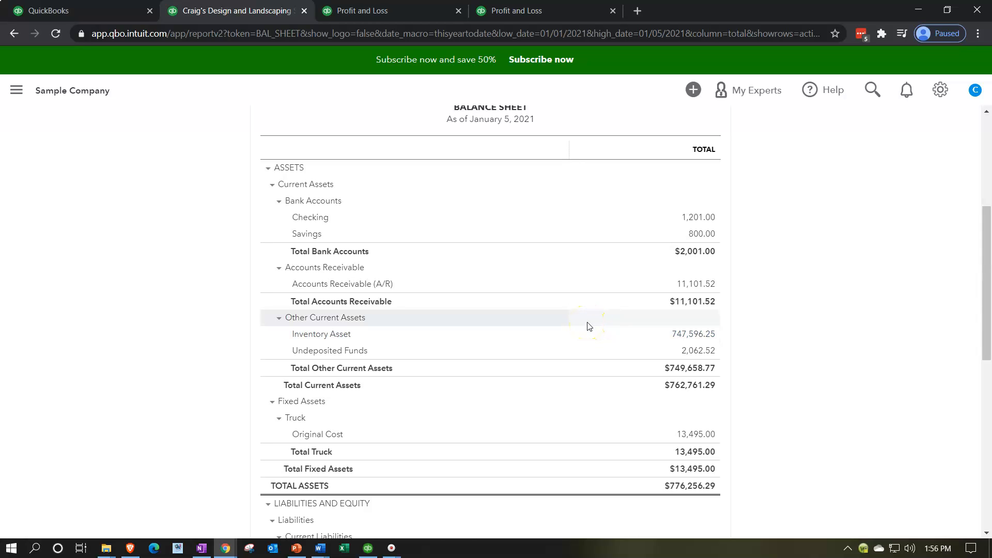
left_click(368, 548)
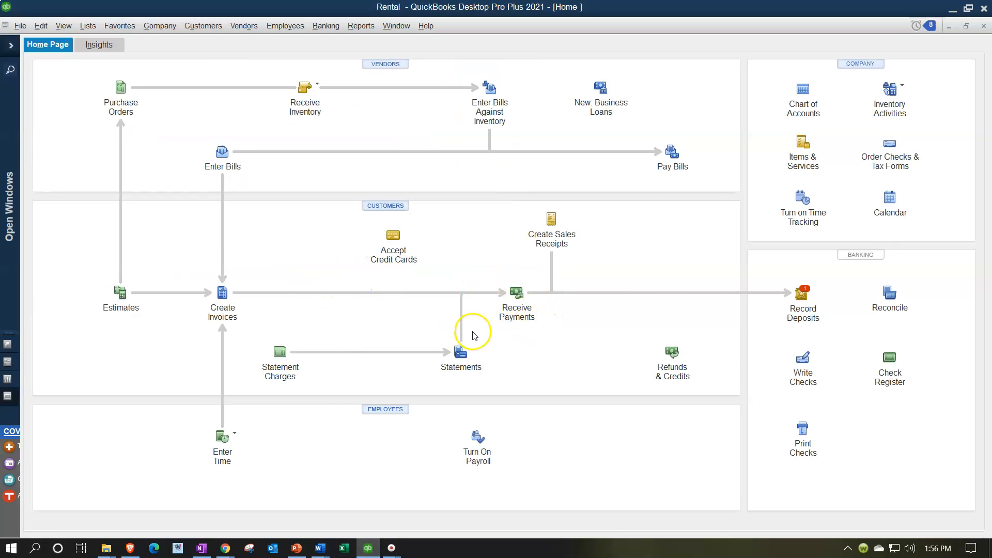
left_click(365, 550)
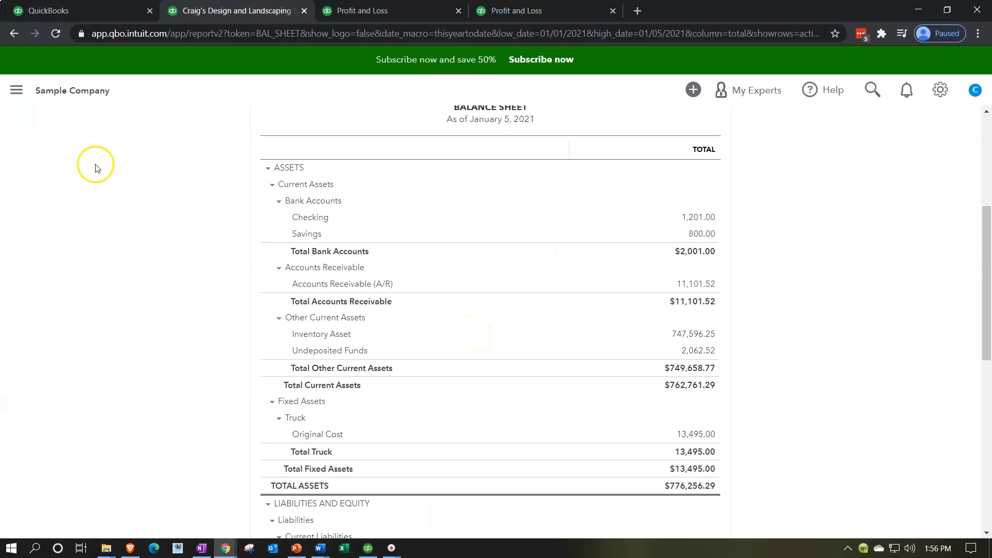
- Start a new Receive Payment transaction from the QuickBooks Online homepage and select Customer 1 as the customer
left_click(100, 14)
left_click(71, 129)
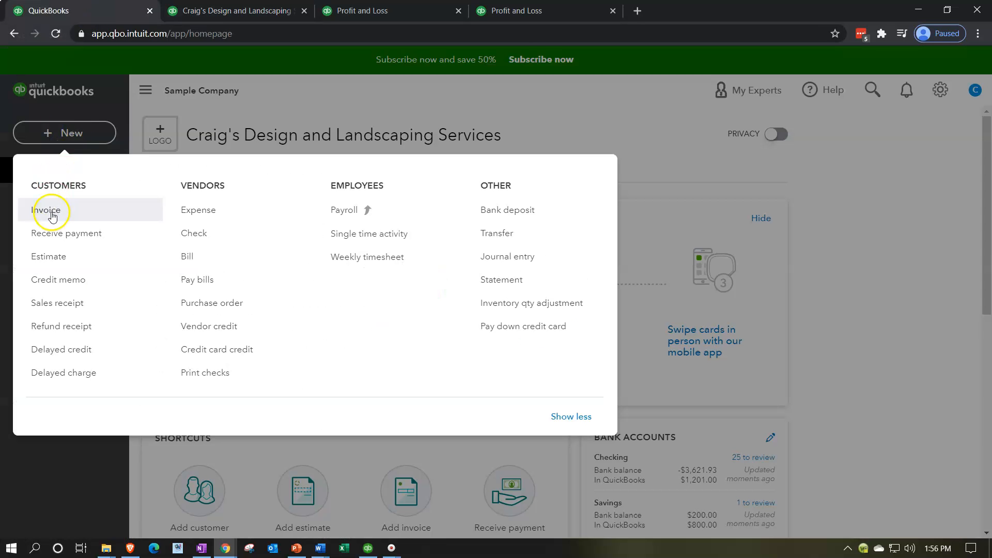
left_click(104, 237)
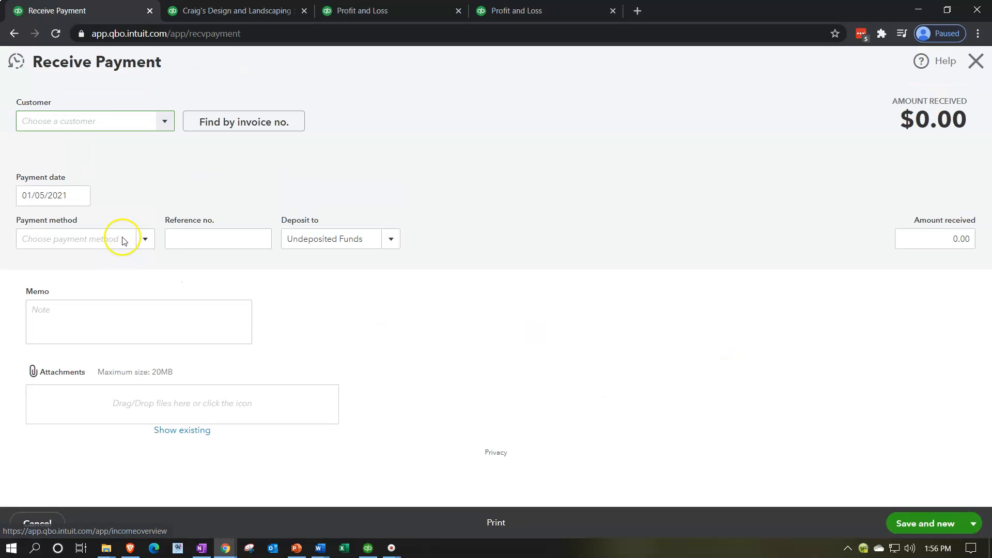
left_click(94, 123)
type("cu")
key("Tab")
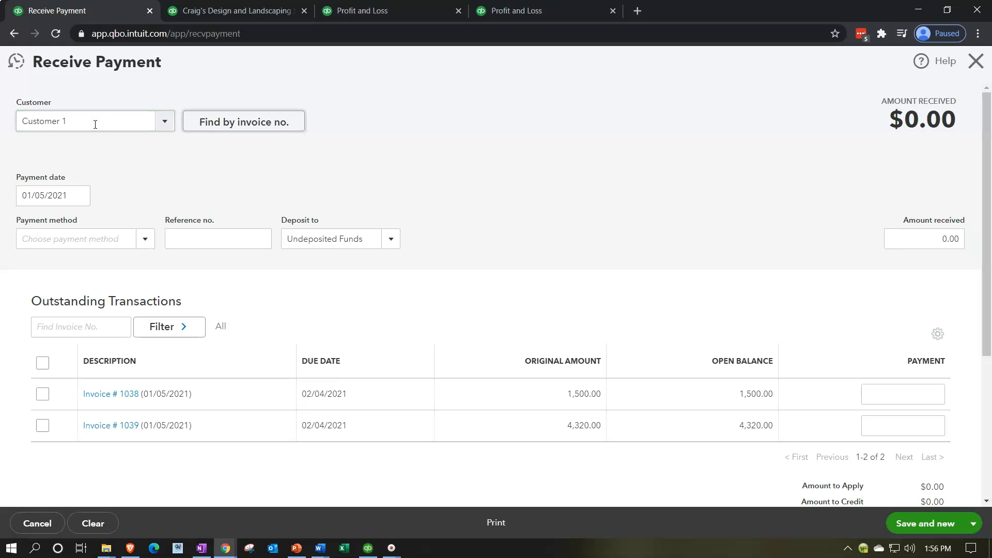